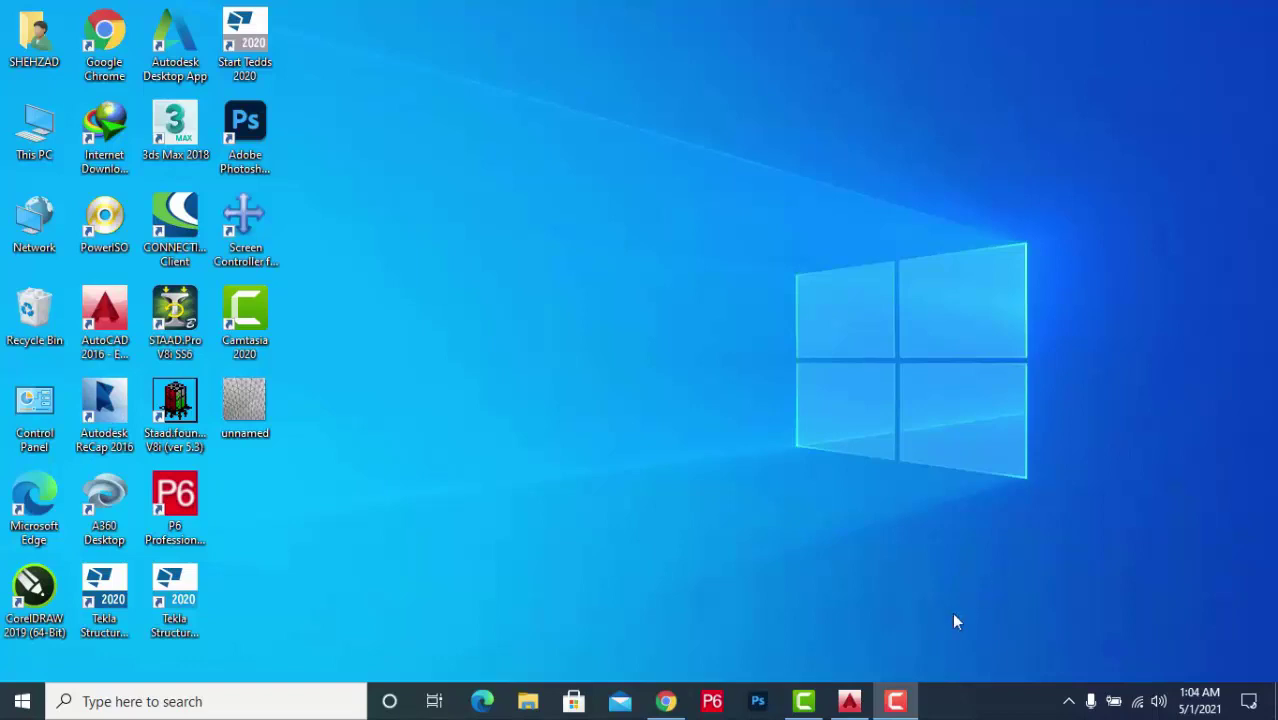
# Restore the AutoCAD 2016 Drawing1 window from the taskbar
pyautogui.click(850, 703)
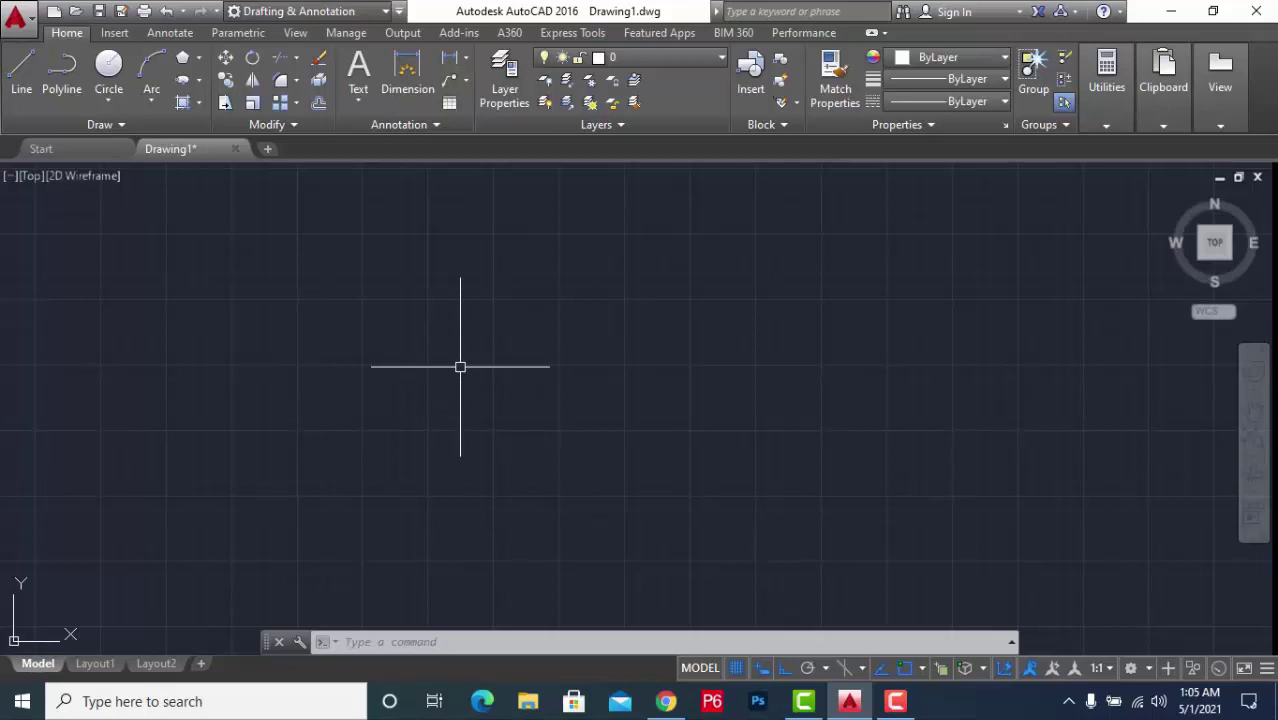
# Draw one horizontal line with L, from near the drawing centre to a point on its right
pyautogui.write('L')
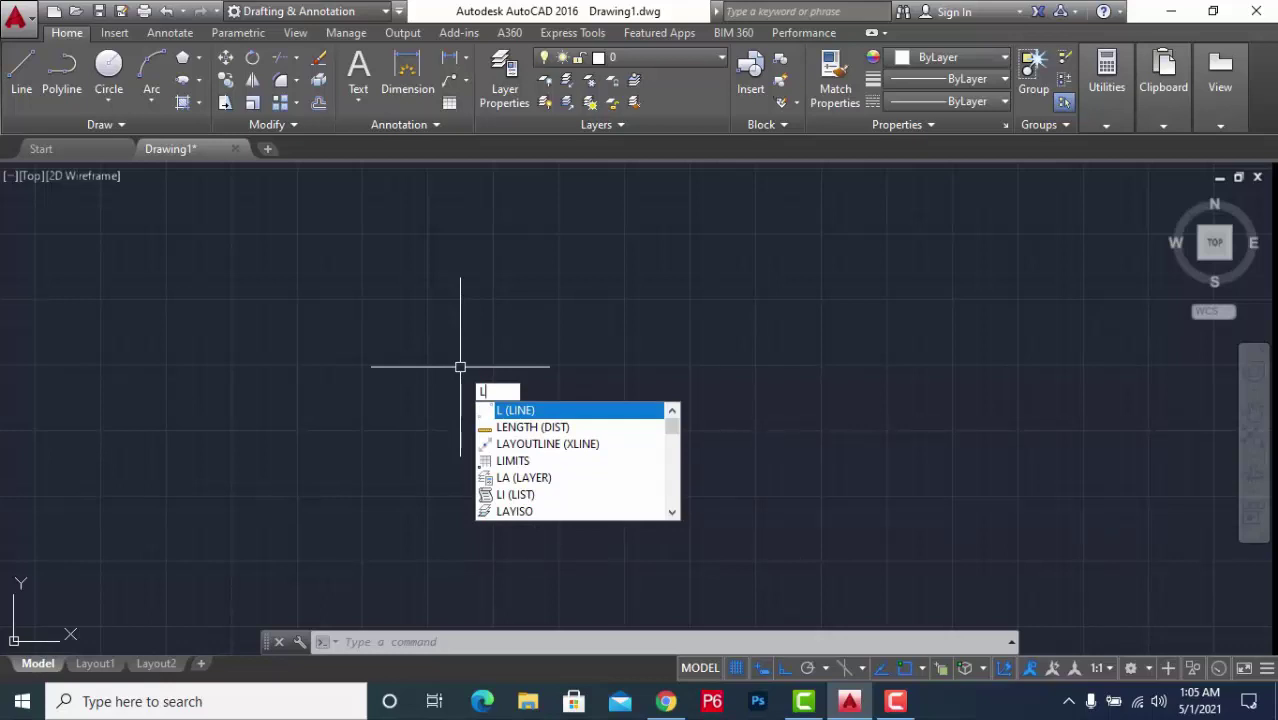
pyautogui.press('Return')
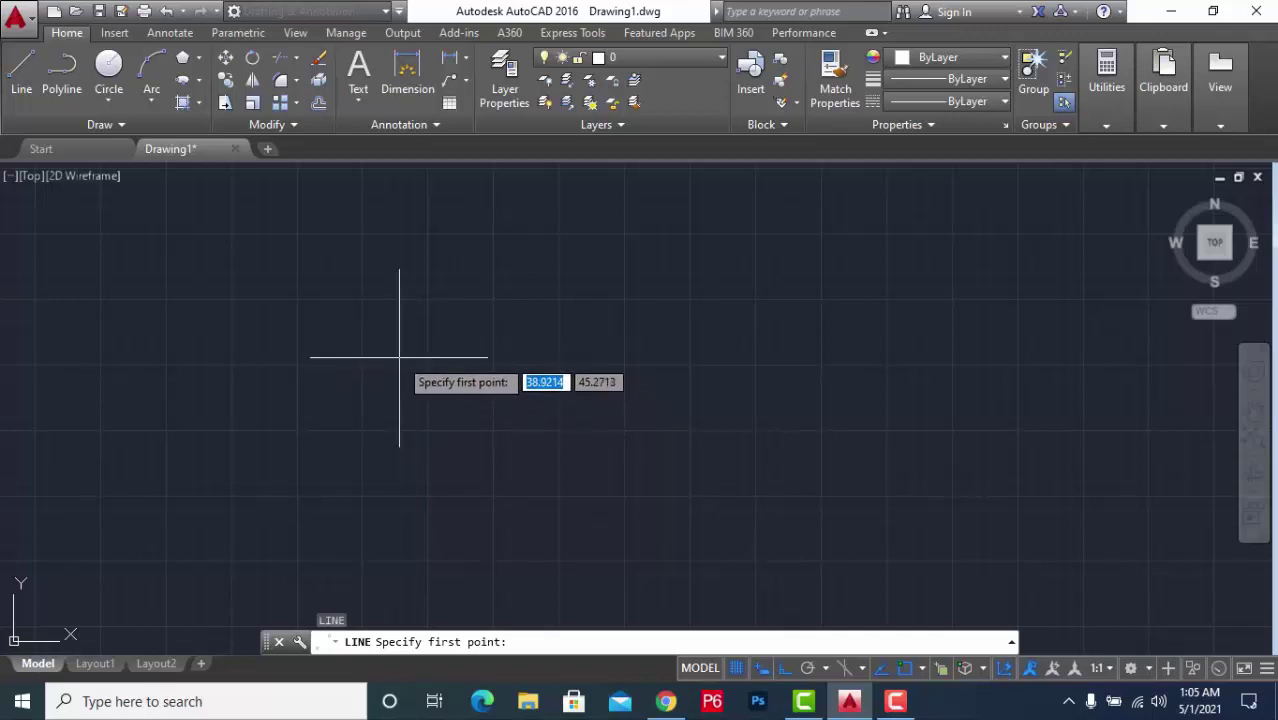
pyautogui.click(400, 355)
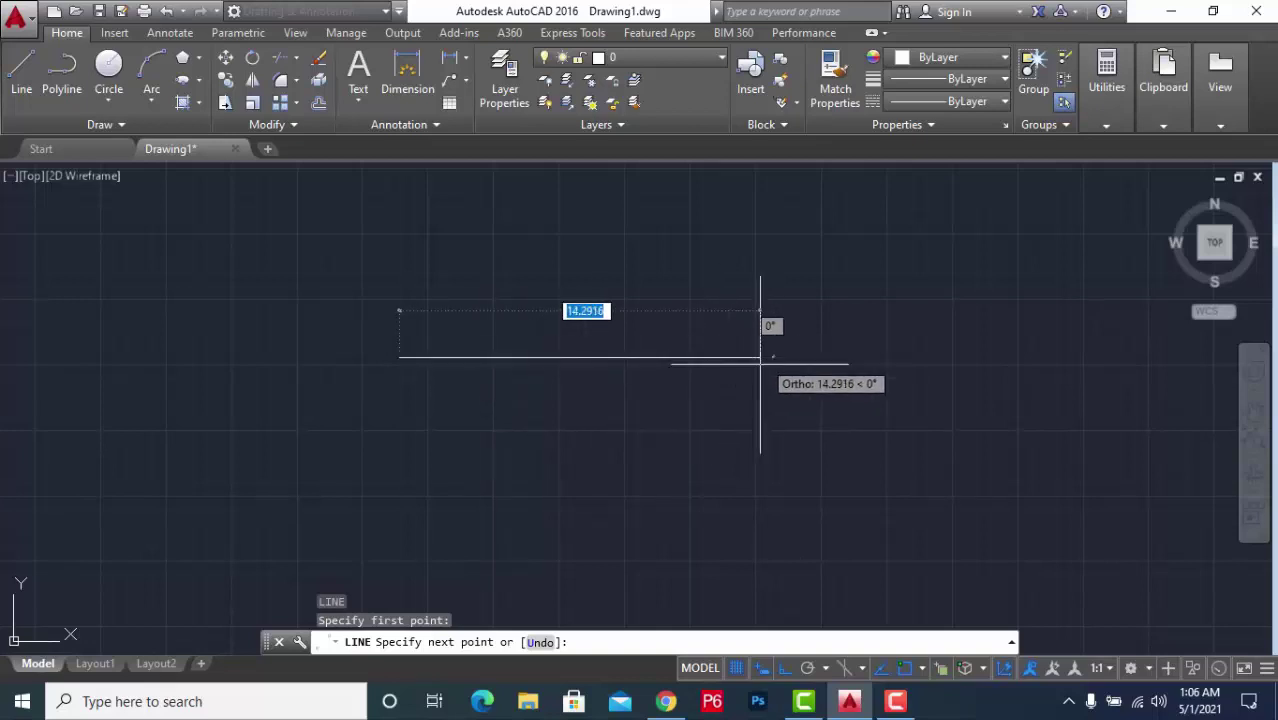
pyautogui.click(758, 358)
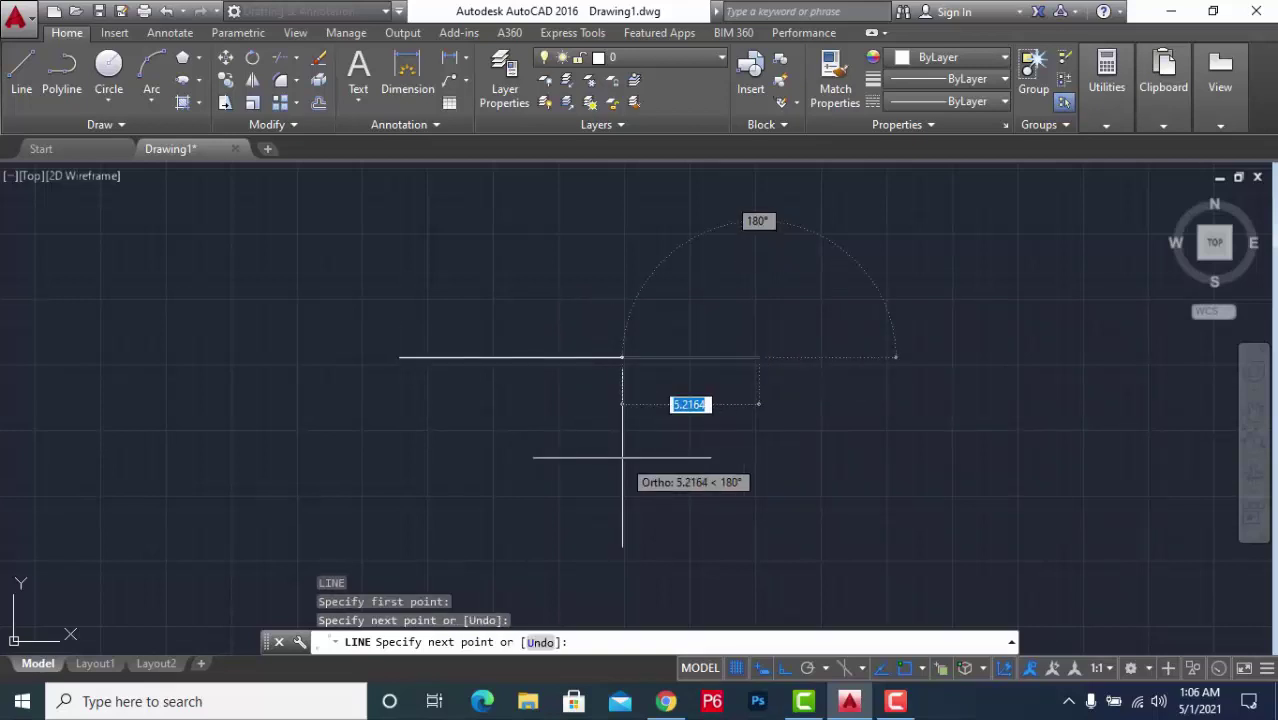
pyautogui.press('Escape')
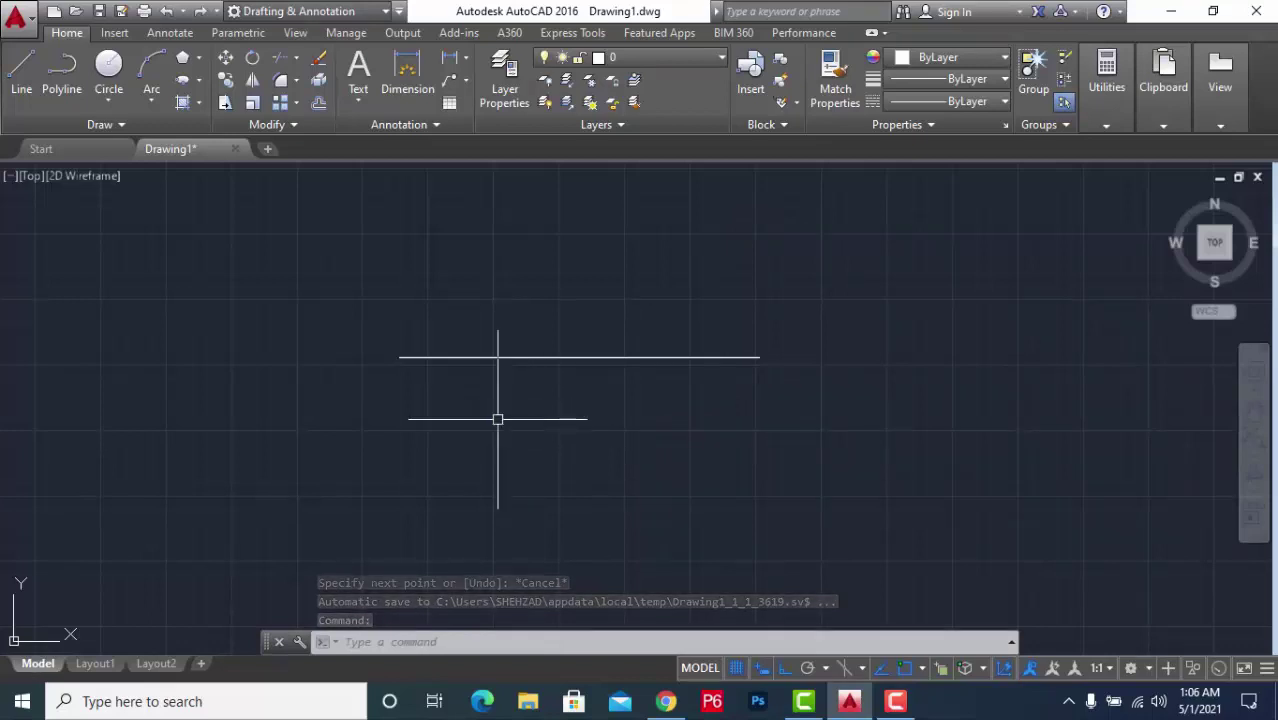
# Draw a 5-unit horizontal line starting below and left of the first line
pyautogui.press('Escape')
pyautogui.press('Escape')
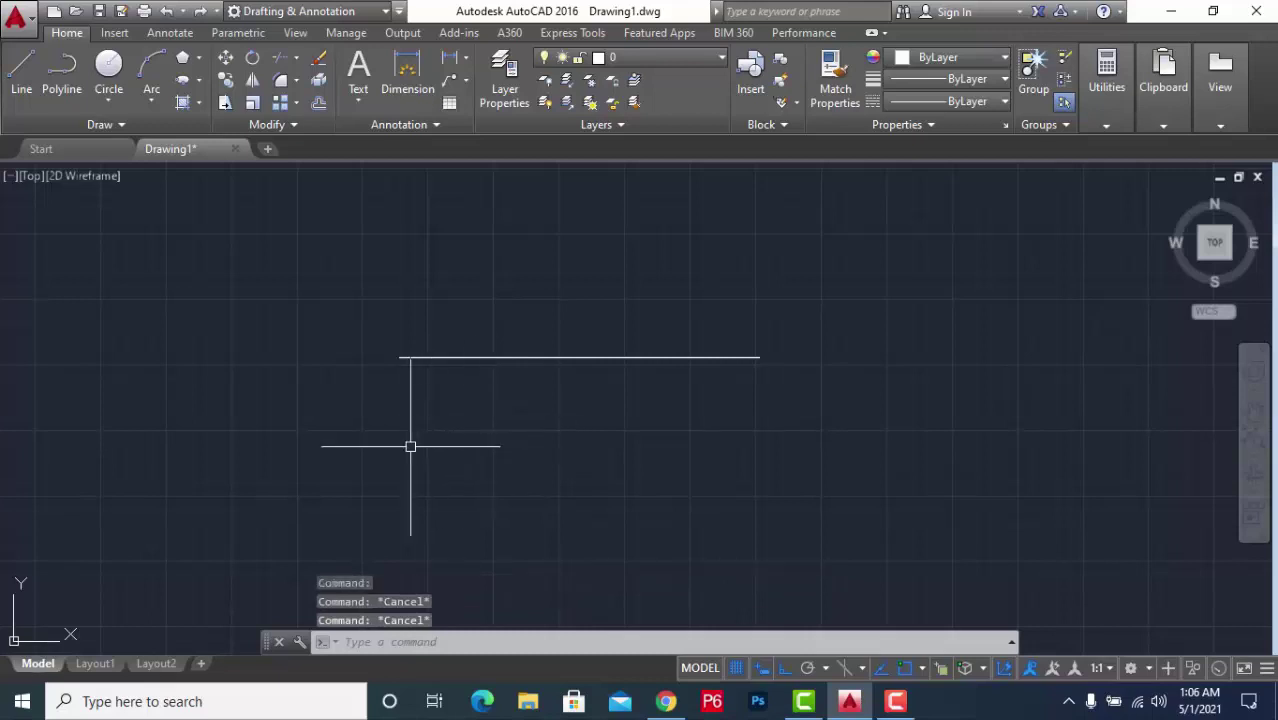
pyautogui.write('l')
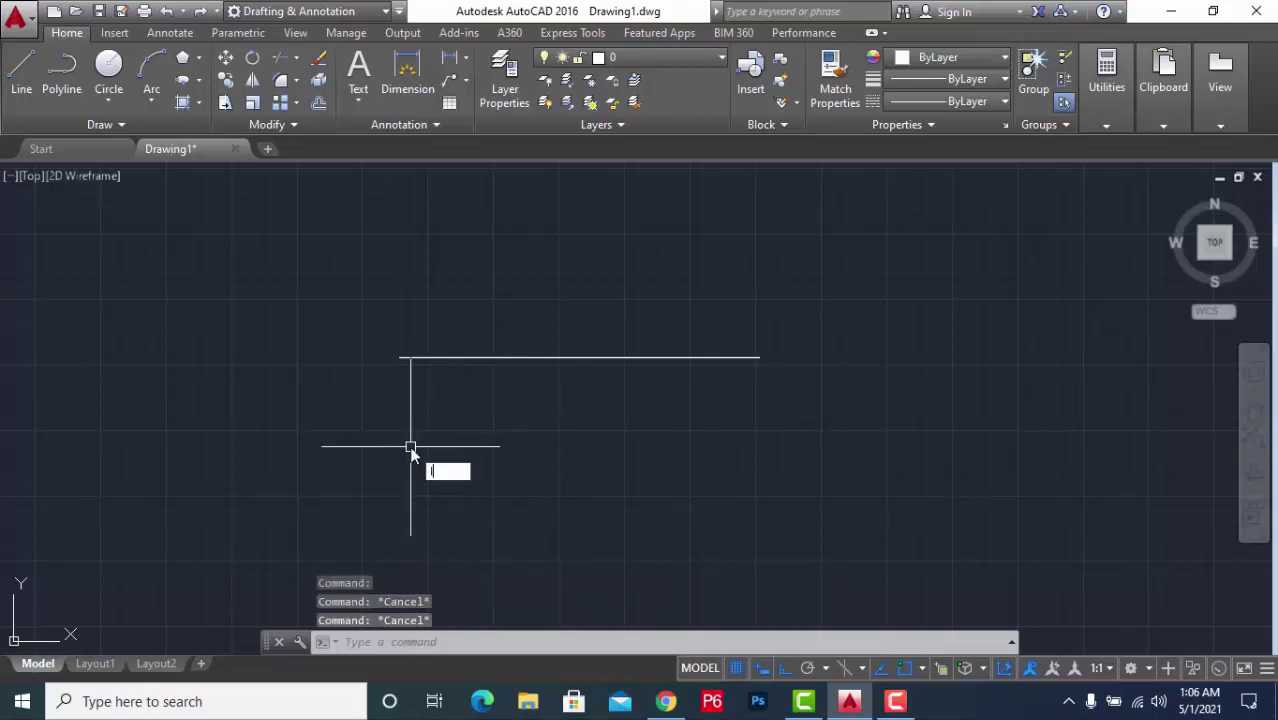
pyautogui.press('Return')
pyautogui.click(375, 424)
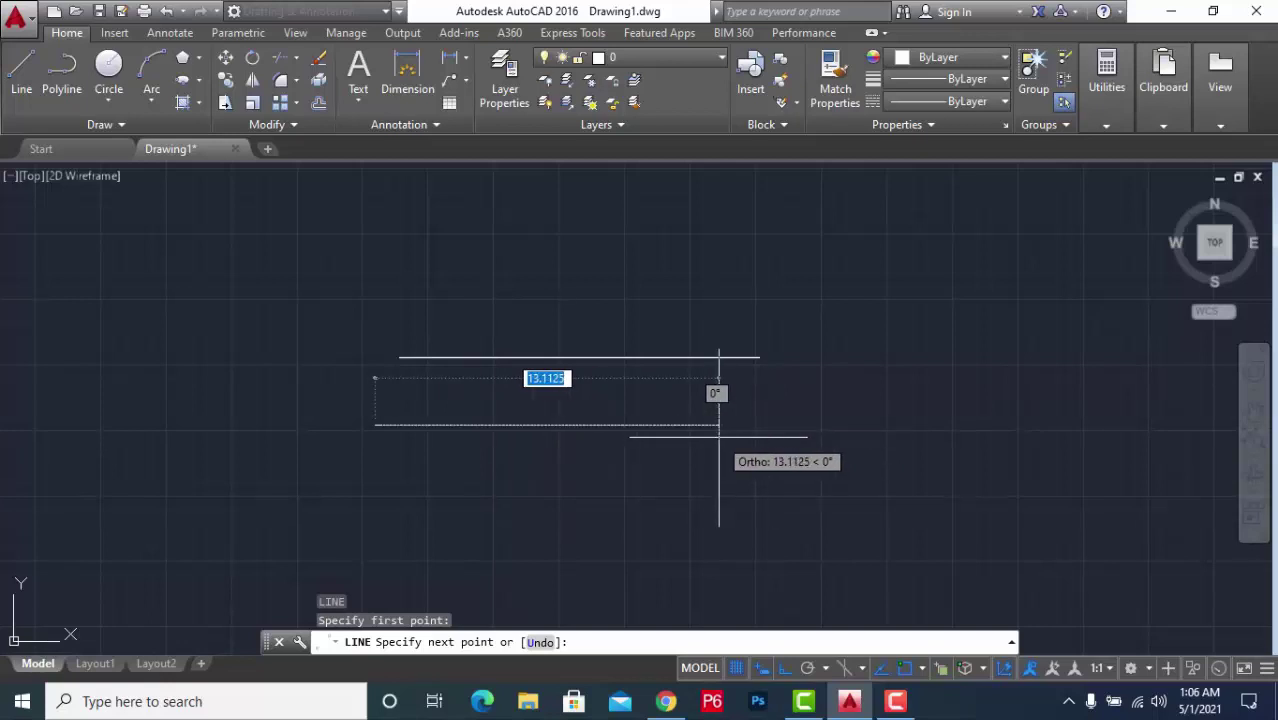
pyautogui.write('5')
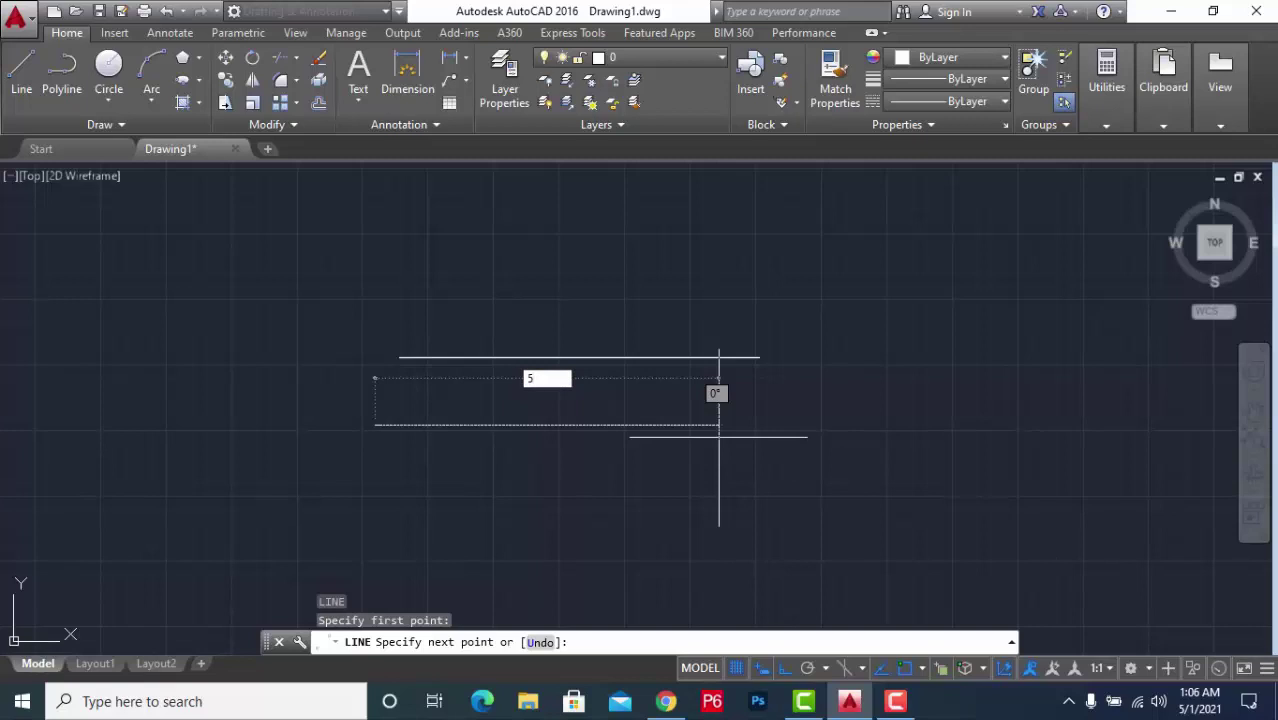
pyautogui.press('Return')
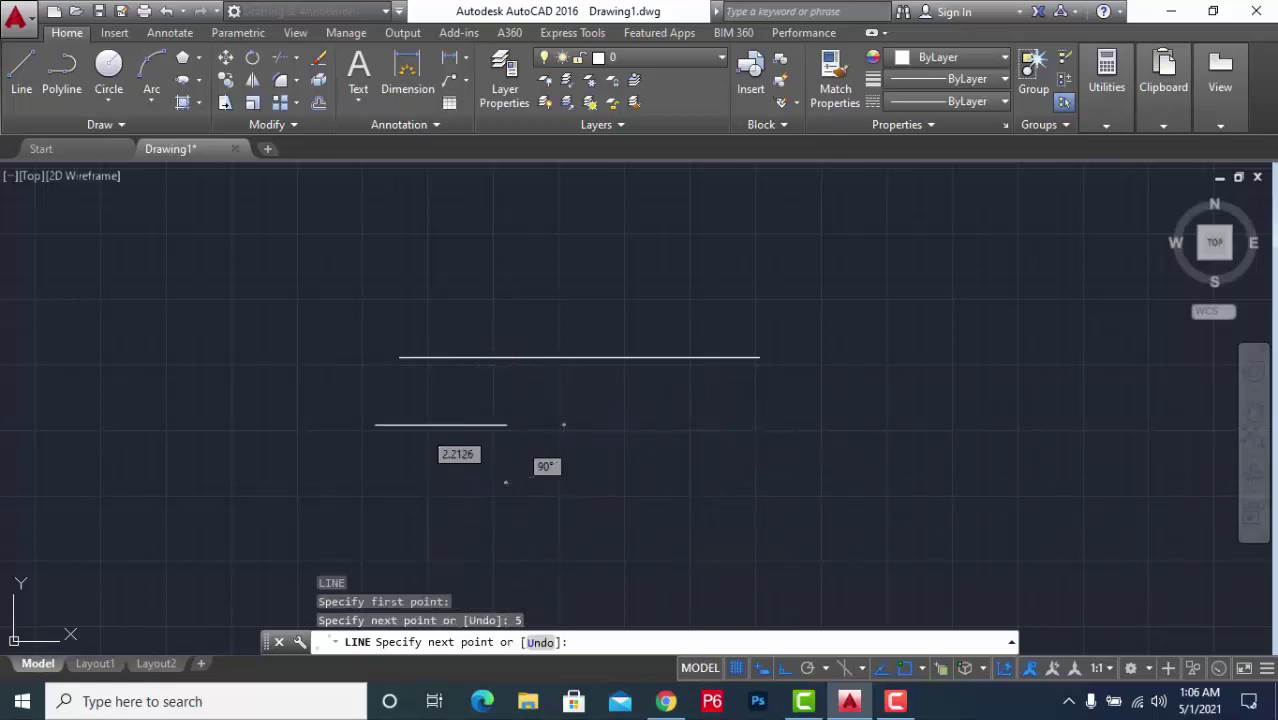
pyautogui.press('Escape')
# Window-select the short and long lines in turn to check them, then clear the selection
pyautogui.scroll(5, 480, 420)
pyautogui.click(593, 389)
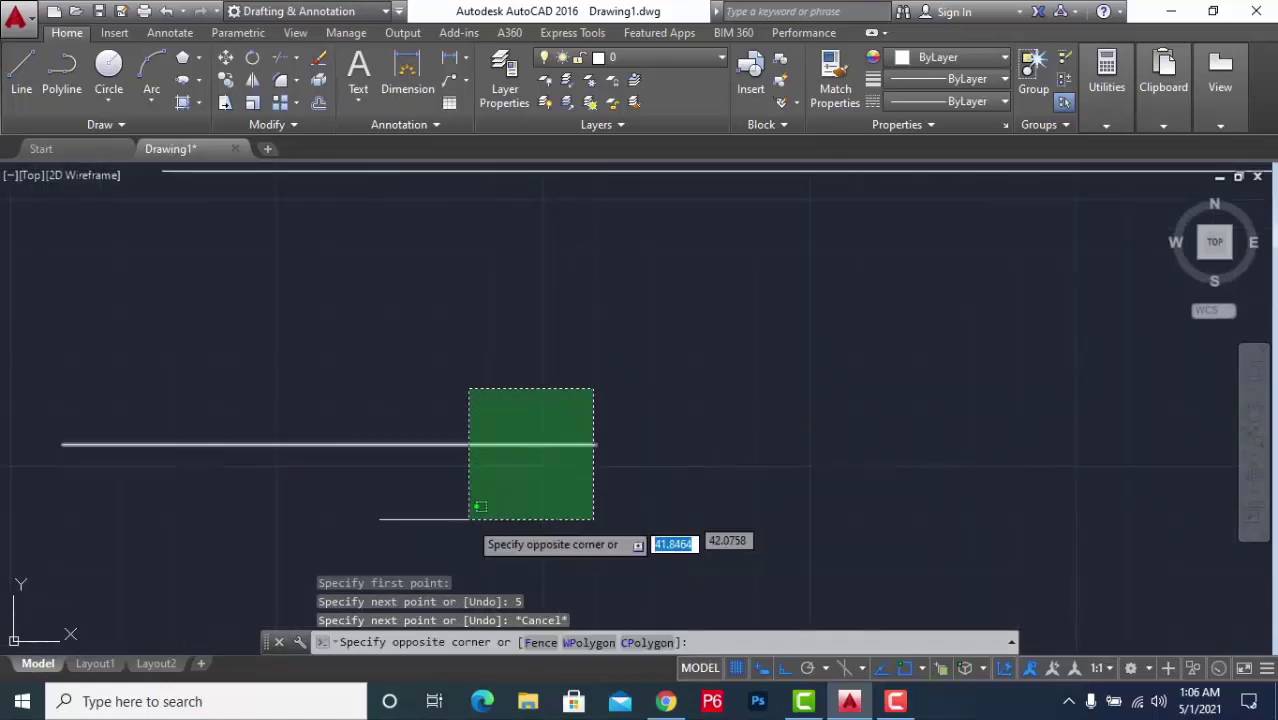
pyautogui.click(480, 507)
pyautogui.scroll(-4, 613, 379)
pyautogui.press('Escape')
pyautogui.click(742, 257)
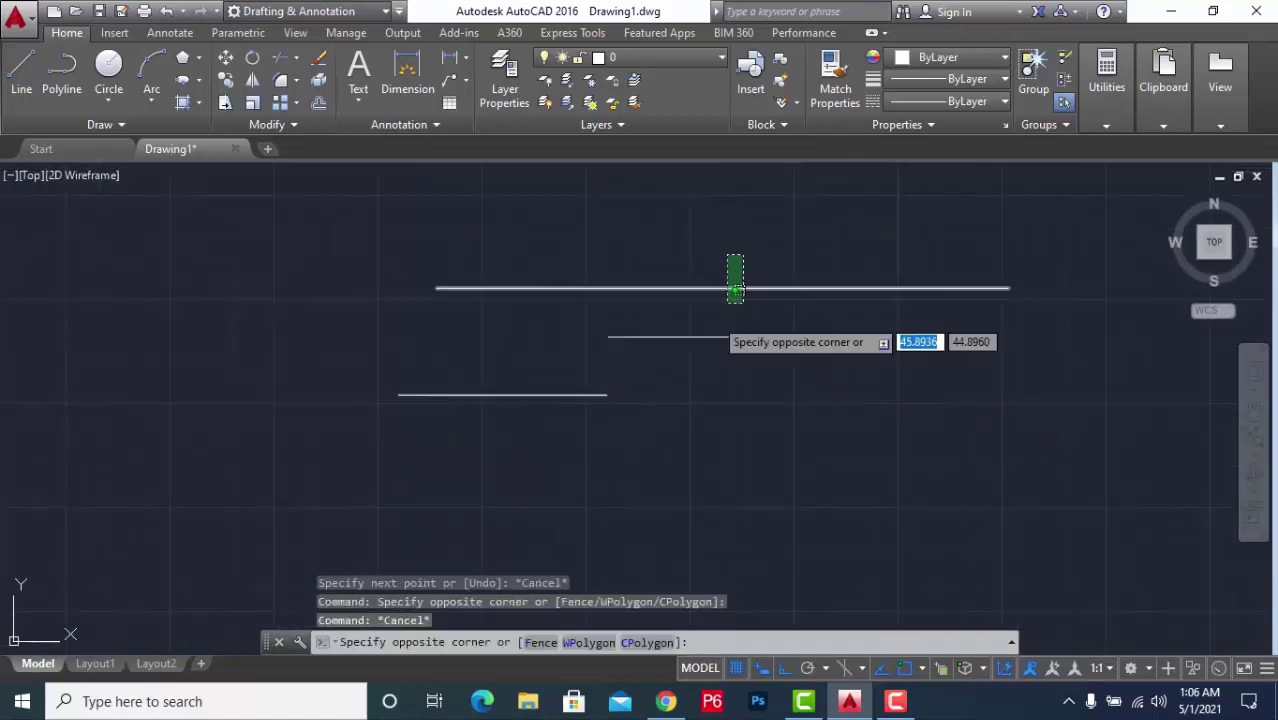
pyautogui.click(736, 298)
pyautogui.press('Escape')
pyautogui.scroll(2, 621, 350)
pyautogui.click(621, 343)
pyautogui.click(268, 534)
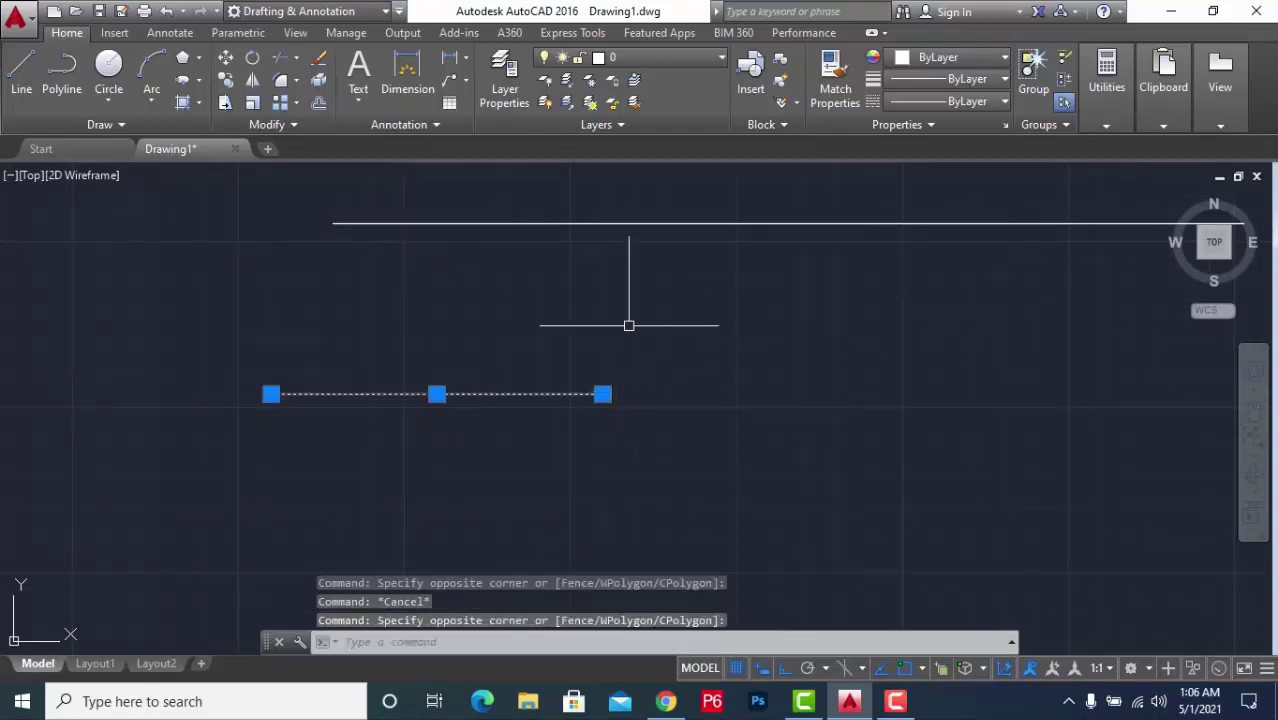
pyautogui.press('Escape')
pyautogui.scroll(-2, 590, 340)
pyautogui.scroll(-2, 640, 370)
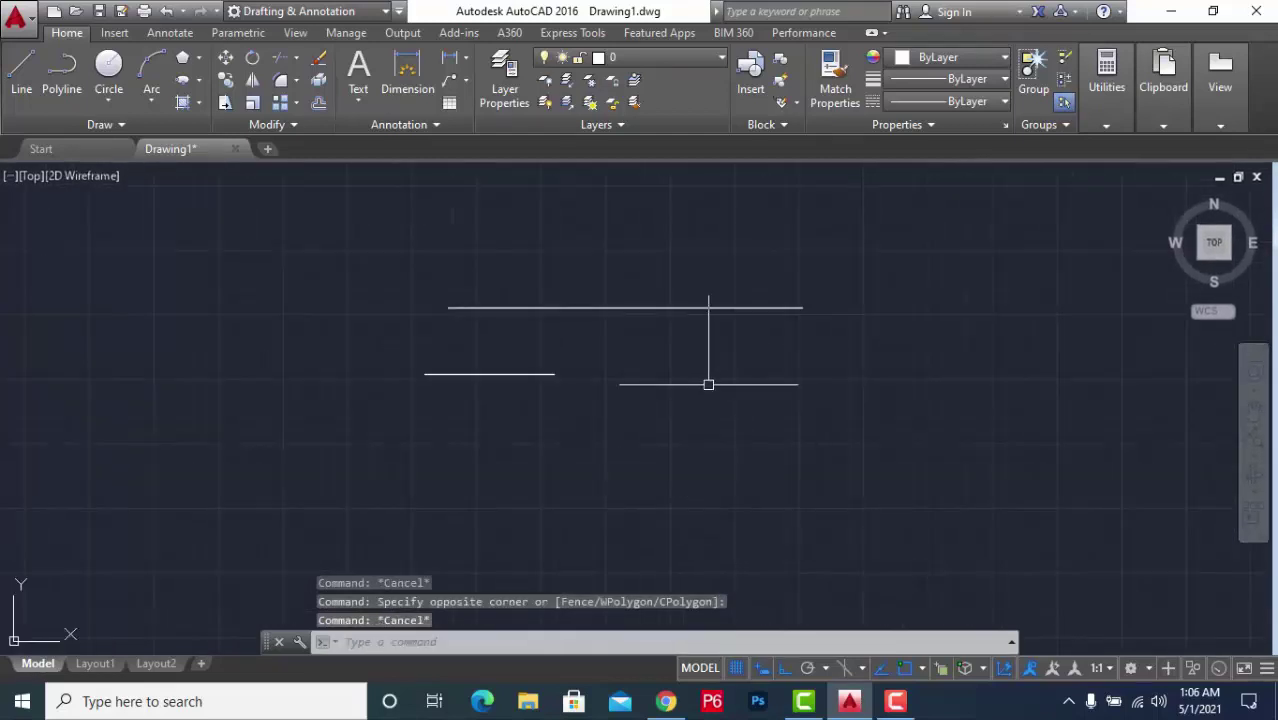
# Draw three connected lines forming the top, right and bottom edges of a left-open bracket
pyautogui.write('l')
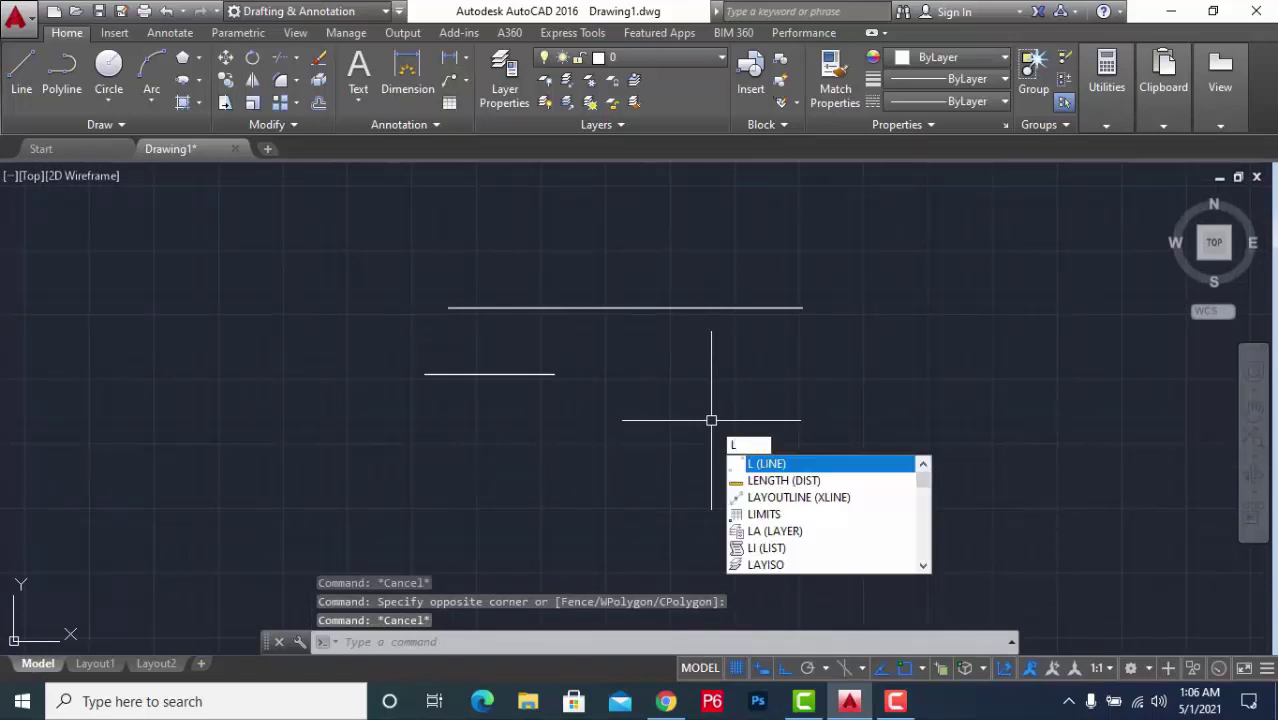
pyautogui.press('Return')
pyautogui.click(632, 421)
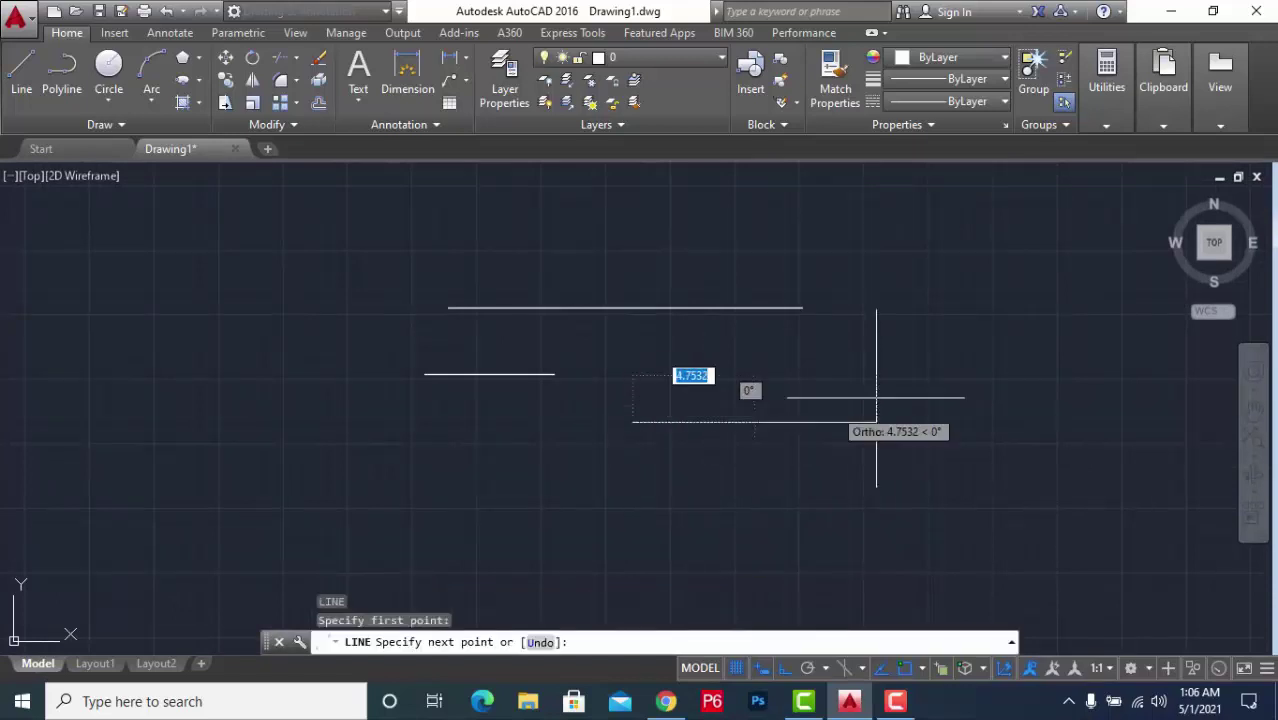
pyautogui.click(950, 405)
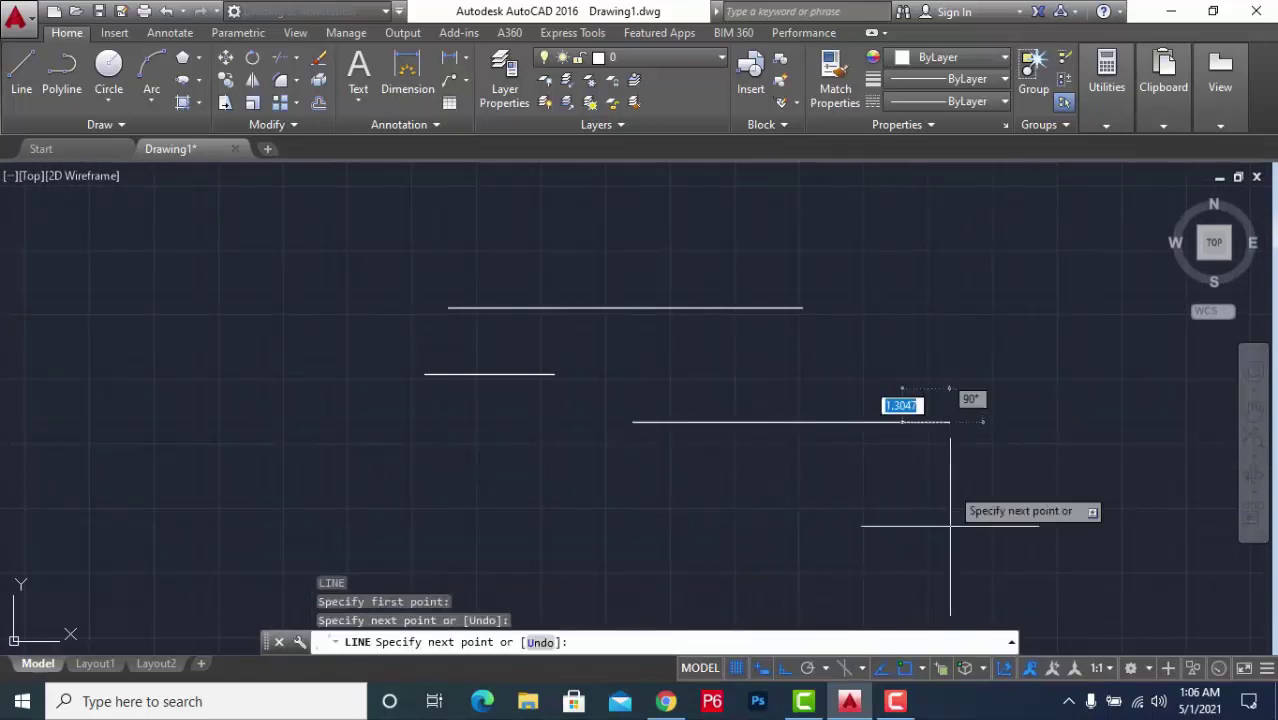
pyautogui.click(950, 535)
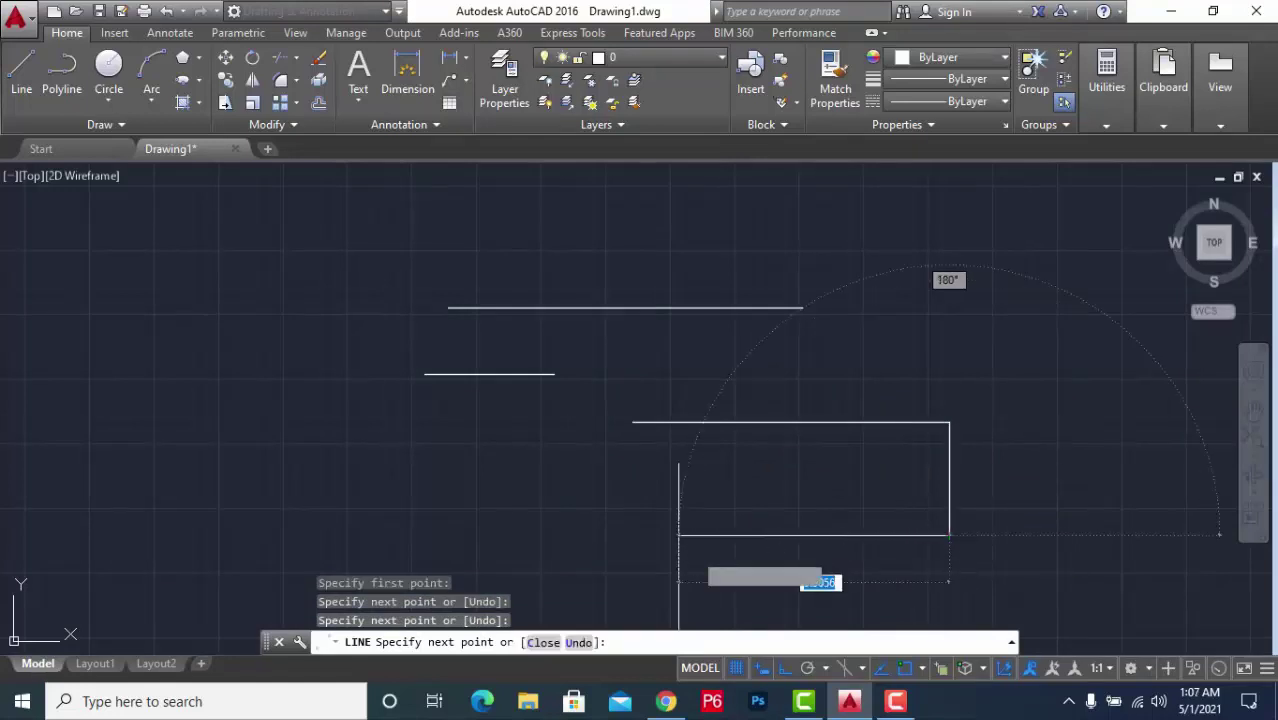
pyautogui.click(617, 535)
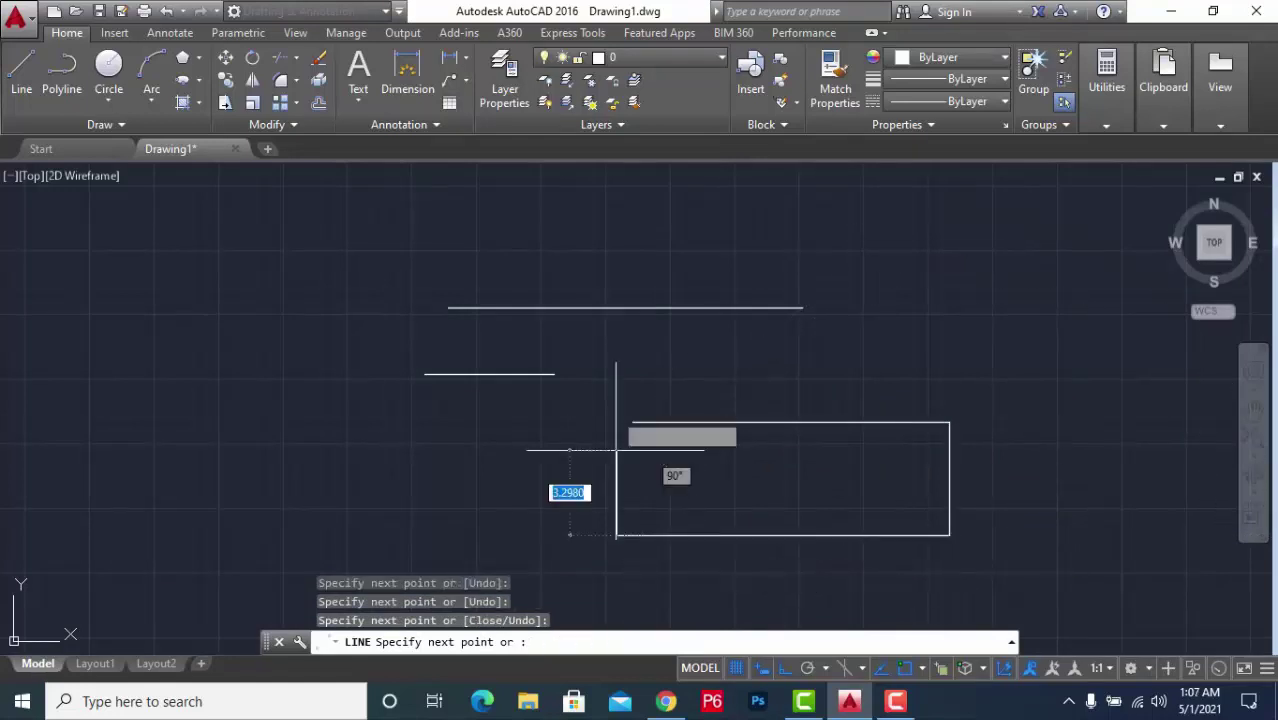
pyautogui.press('Escape')
# Select the bracket's top, right and bottom edges to check them, then clear the selection
pyautogui.scroll(-2, 826, 328)
pyautogui.scroll(2, 878, 379)
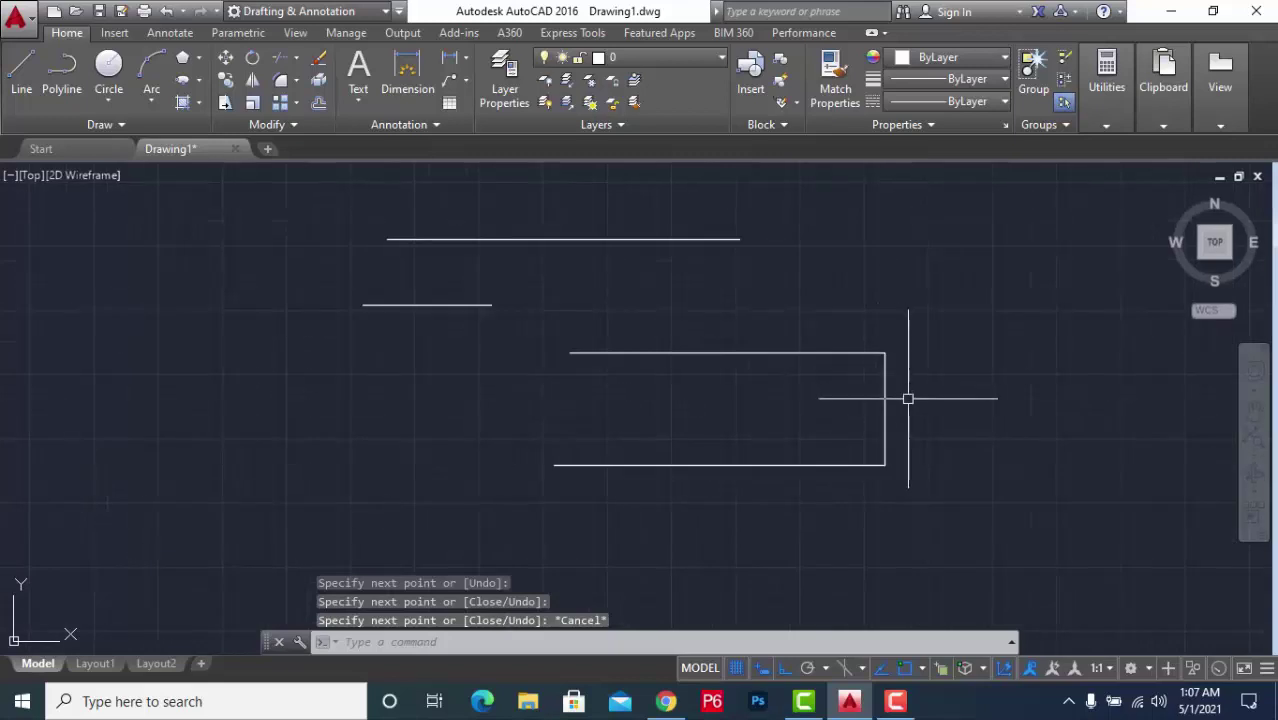
pyautogui.click(788, 354)
pyautogui.click(880, 392)
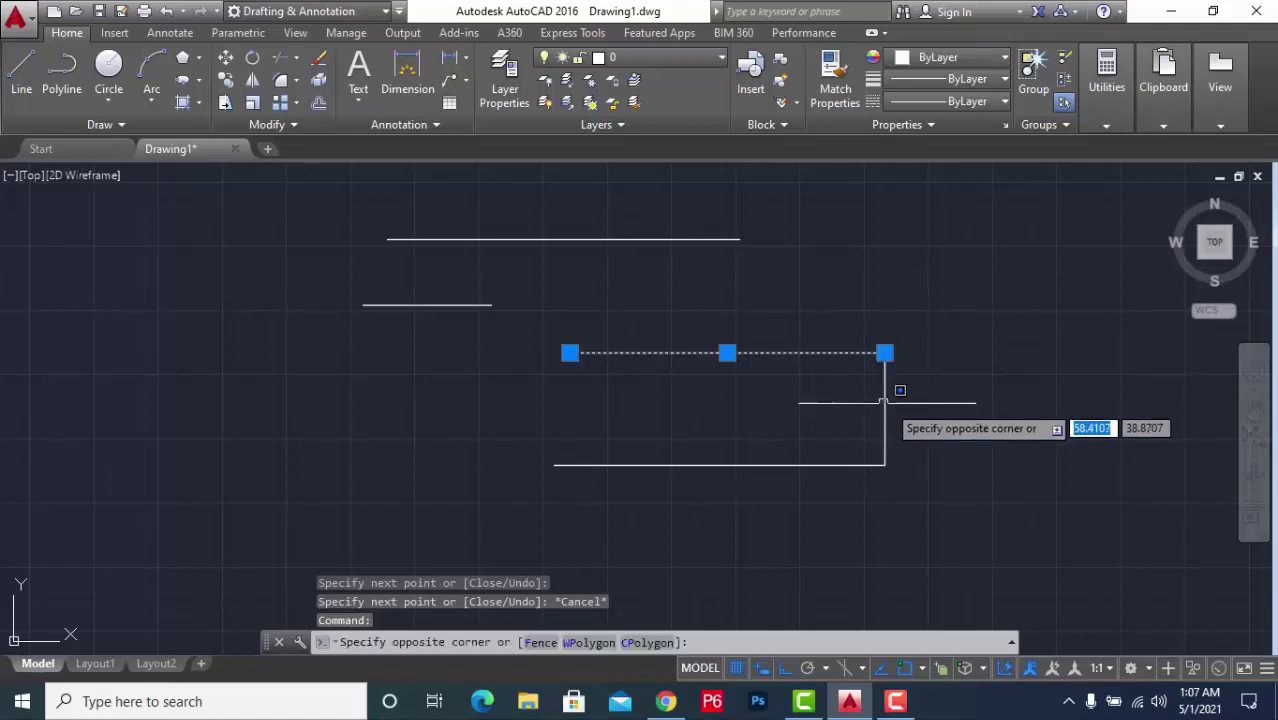
pyautogui.click(890, 418)
pyautogui.click(884, 410)
pyautogui.click(765, 465)
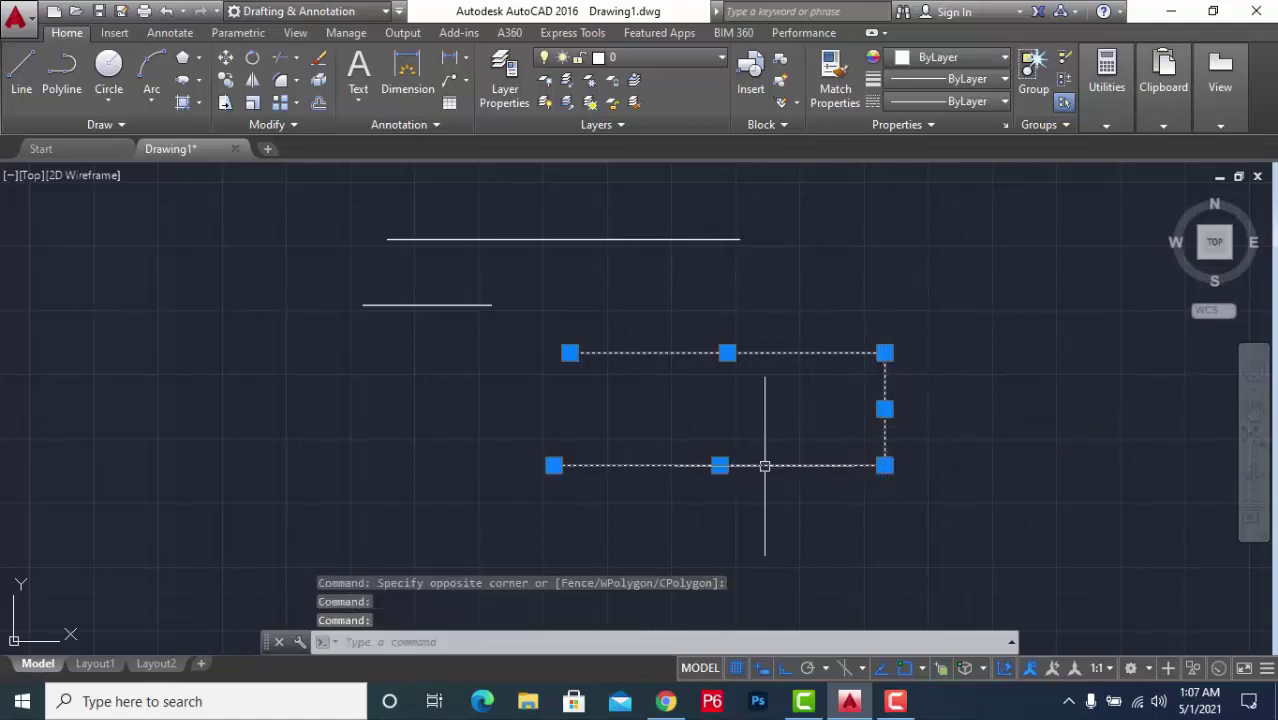
pyautogui.press('Escape')
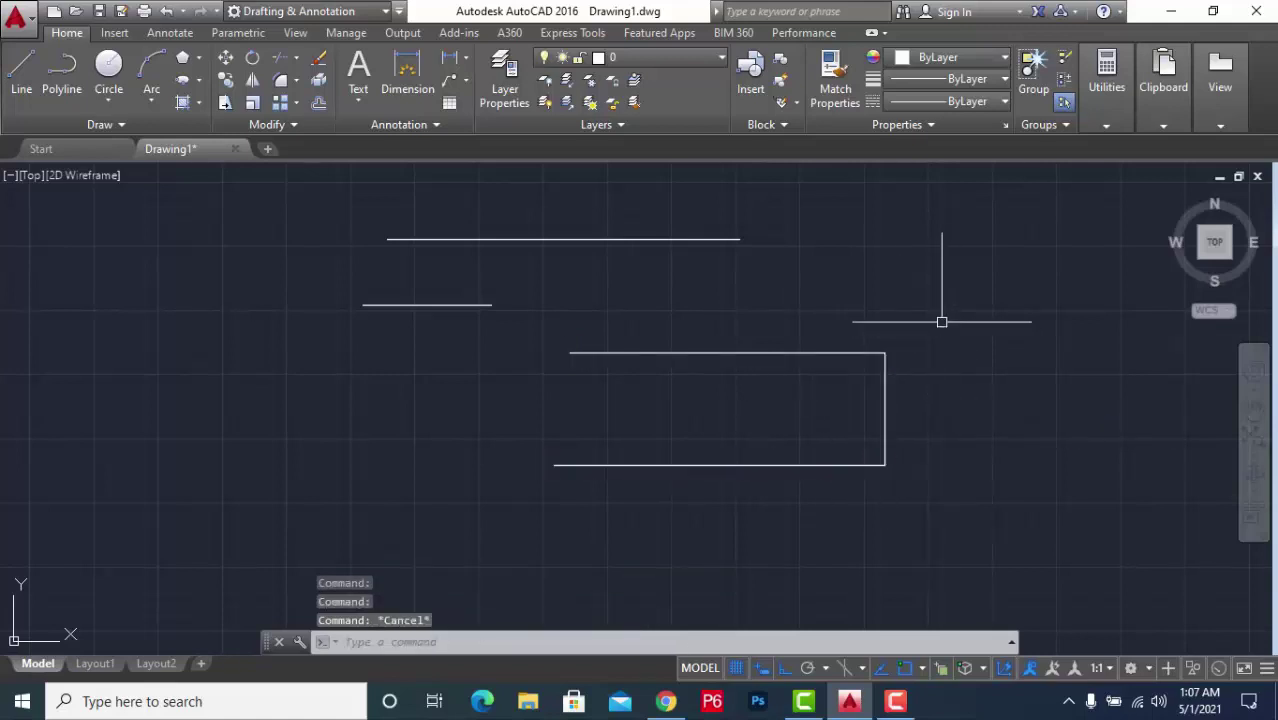
pyautogui.scroll(-2, 800, 368)
pyautogui.scroll(2, 855, 330)
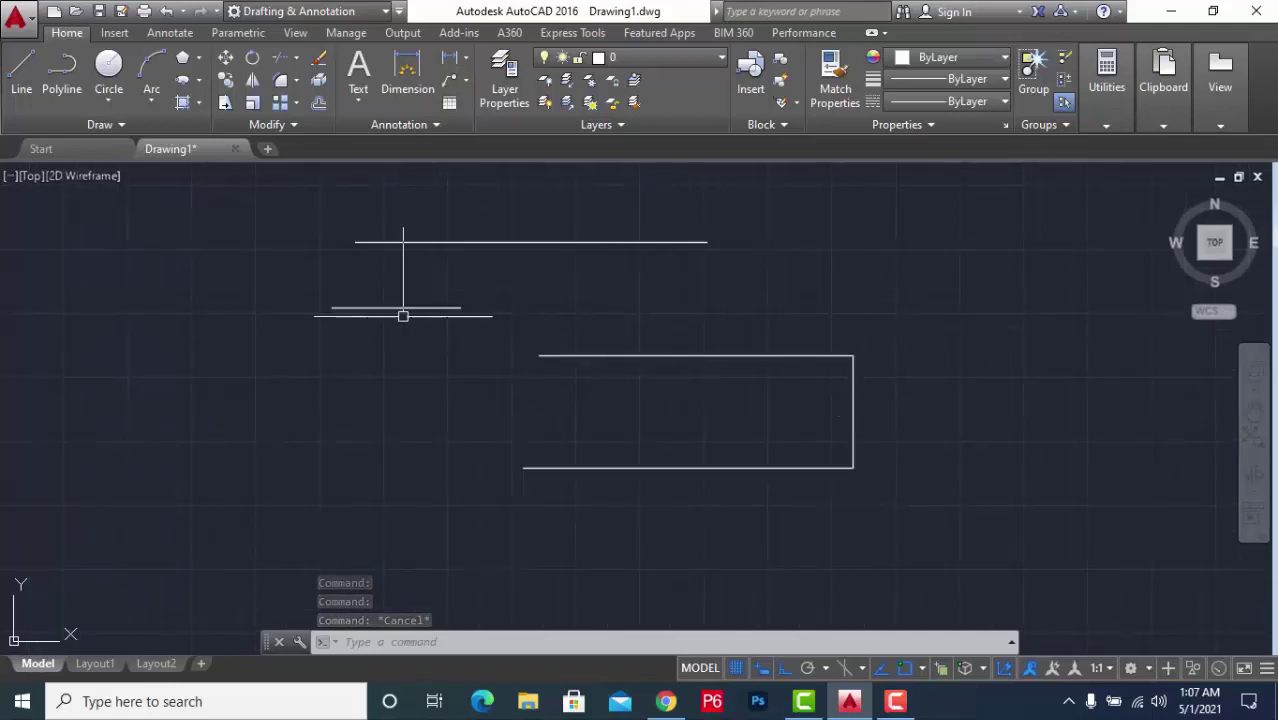
pyautogui.scroll(-4, 340, 380)
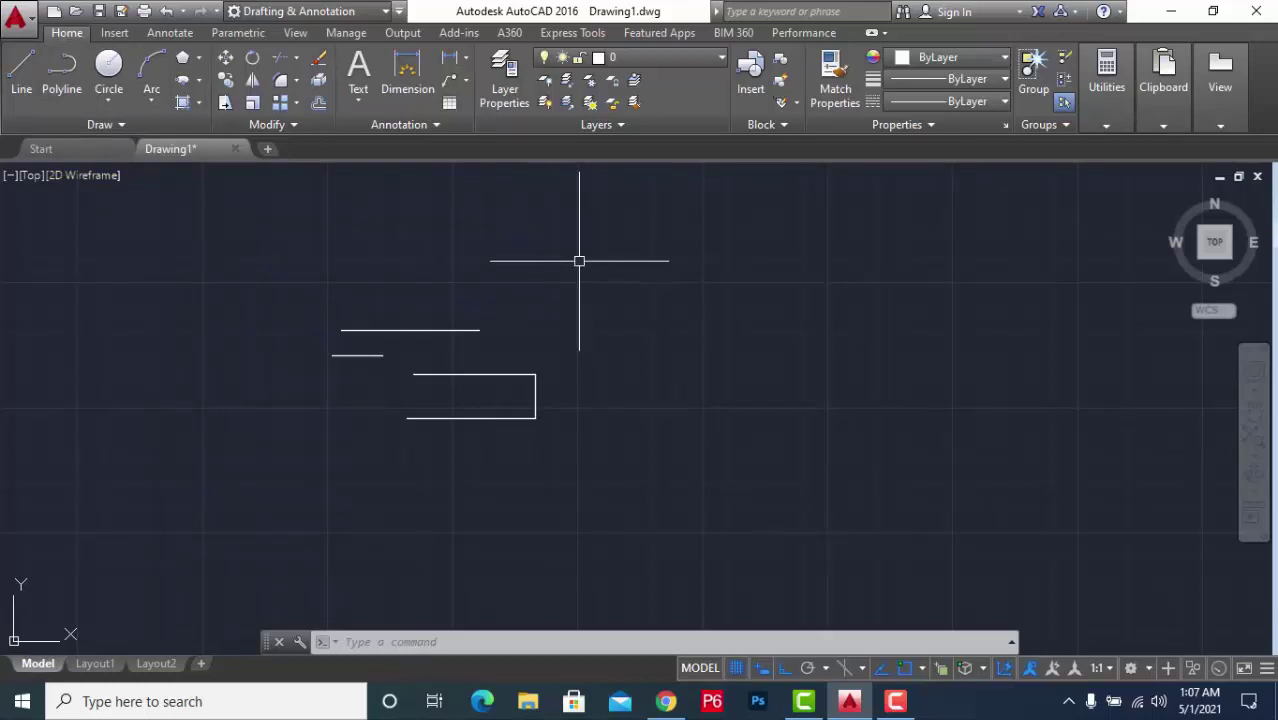
# Draw one PL polyline with a top edge, right side and bottom edge, left side open
pyautogui.write('PL')
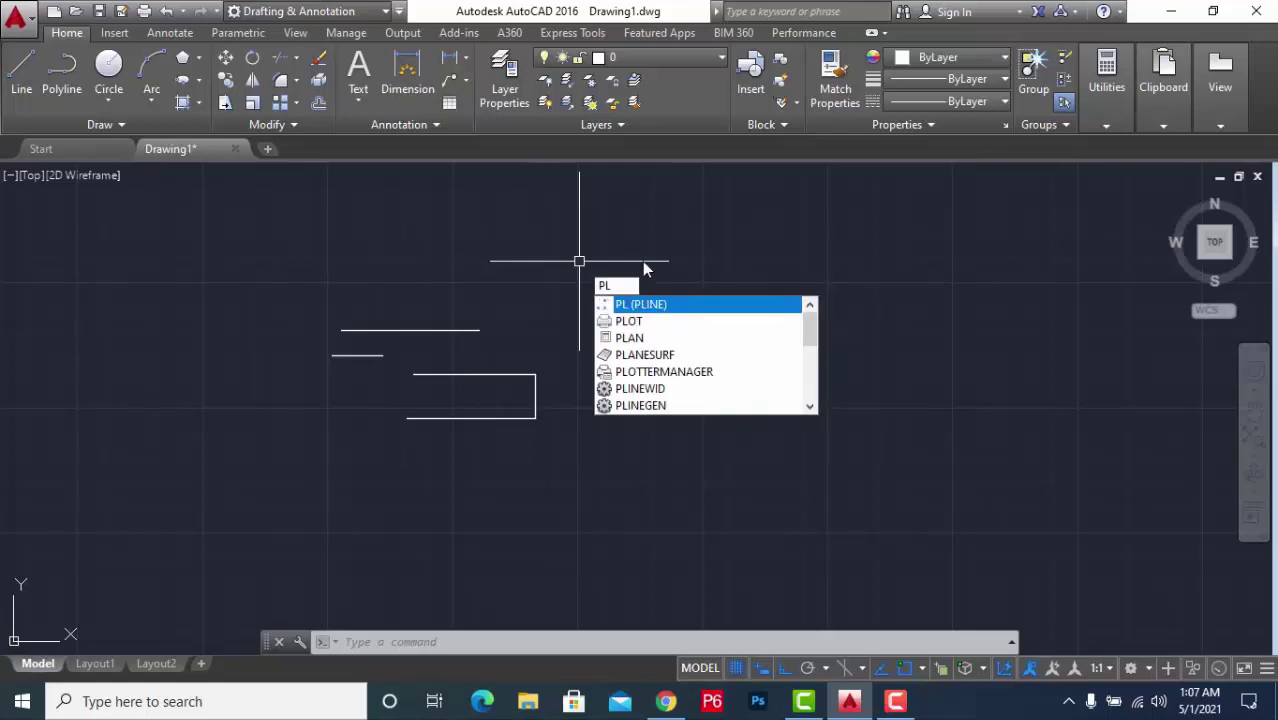
pyautogui.press('Return')
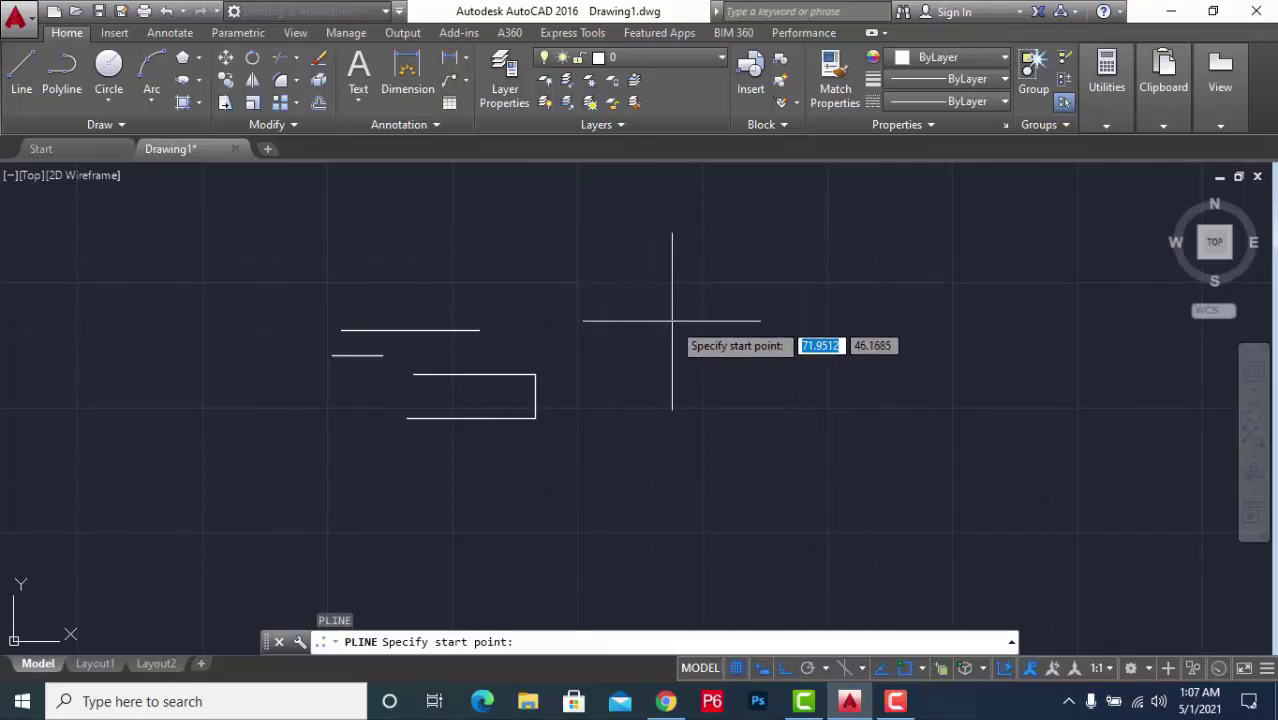
pyautogui.click(672, 321)
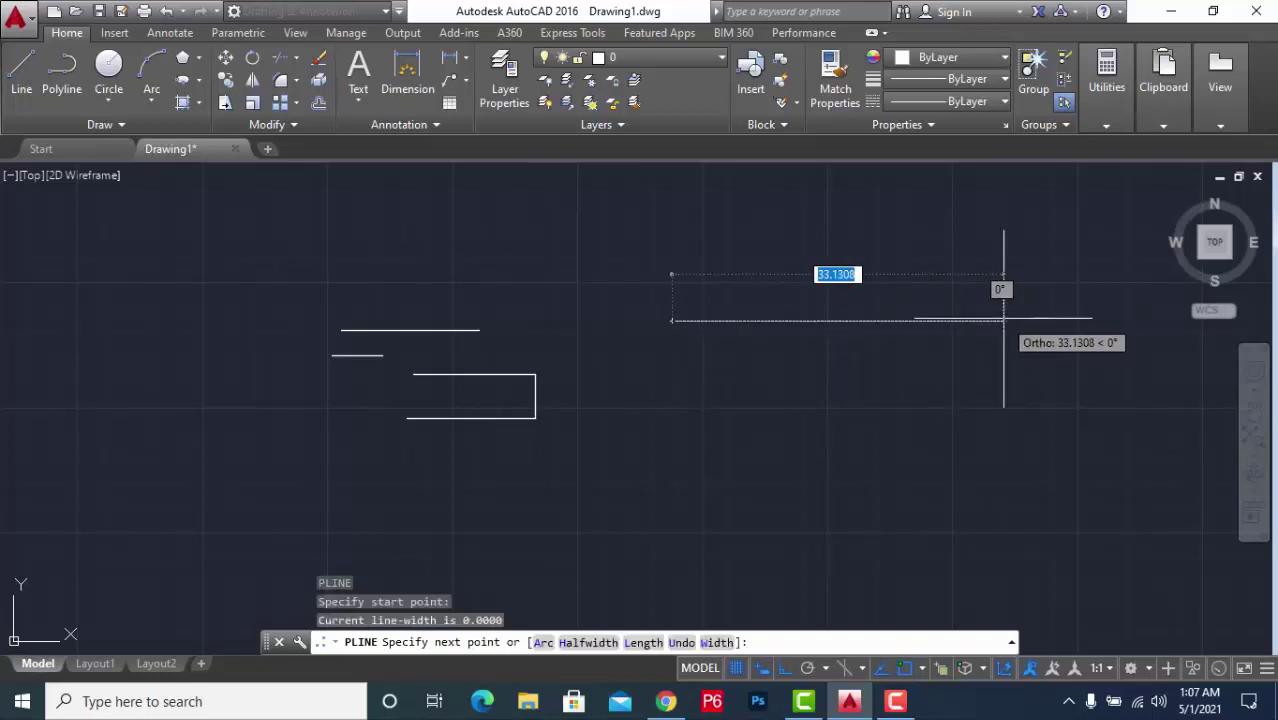
pyautogui.click(1004, 320)
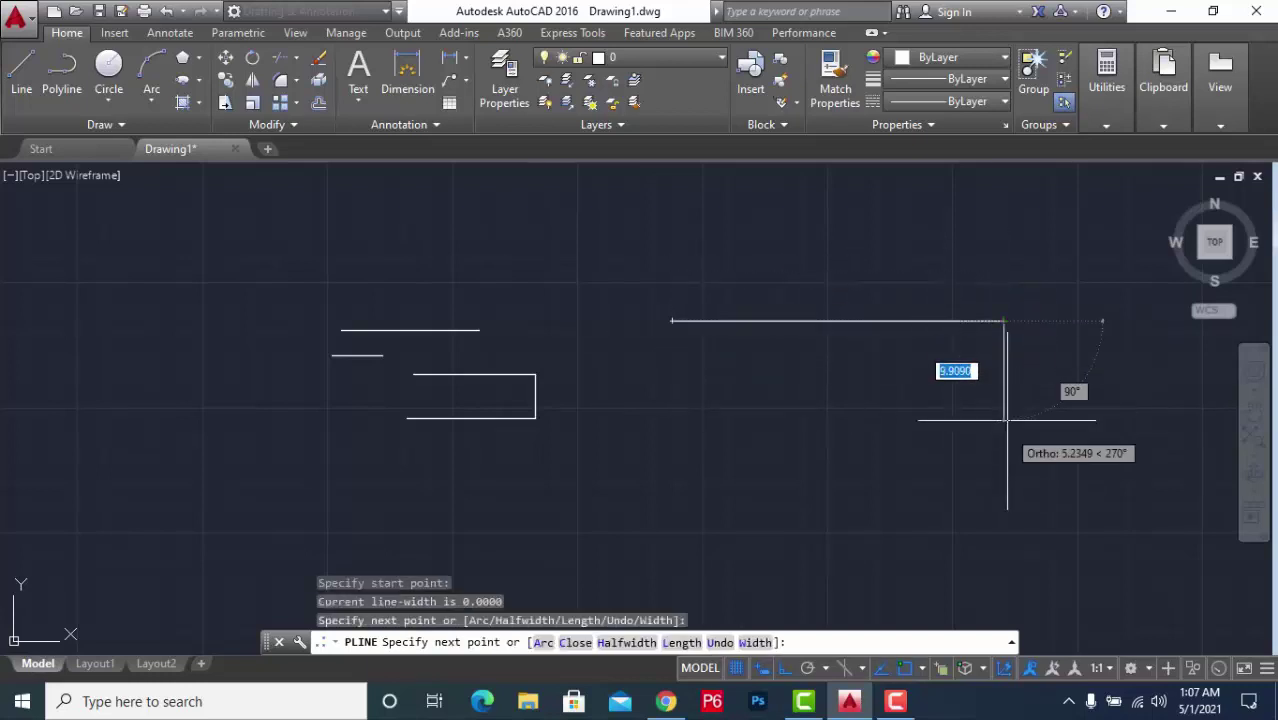
pyautogui.click(1004, 482)
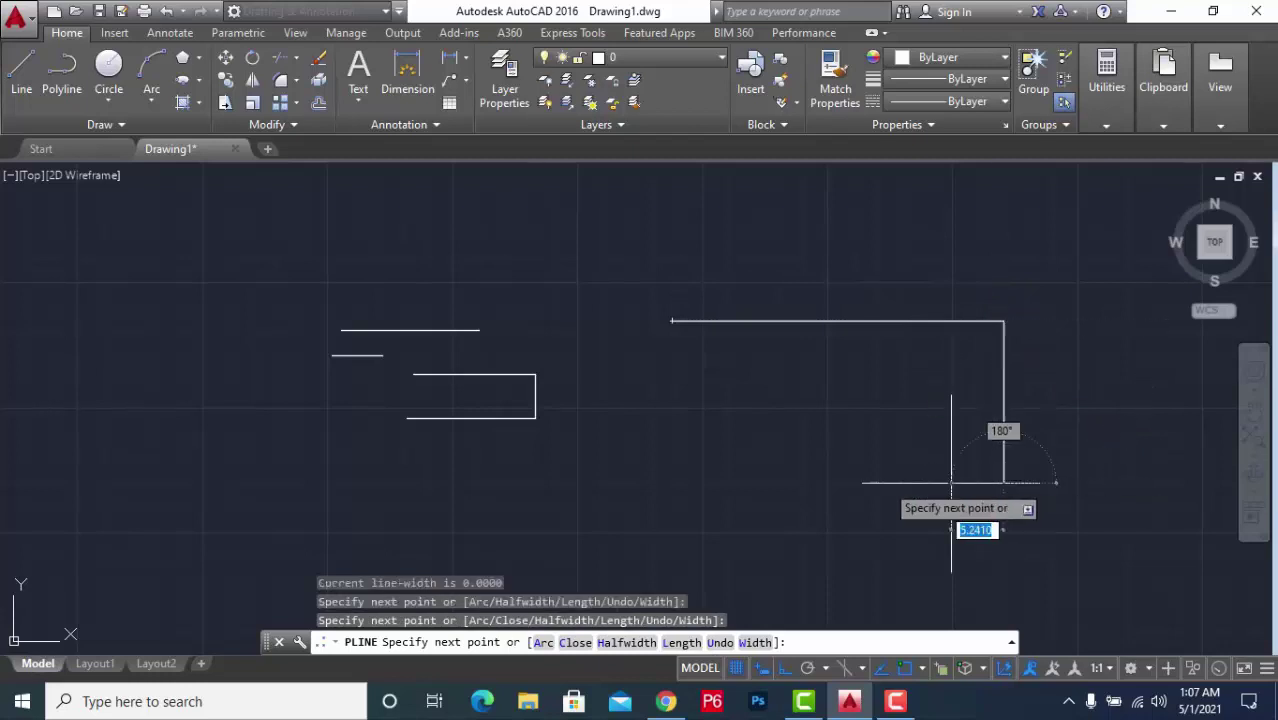
pyautogui.click(700, 482)
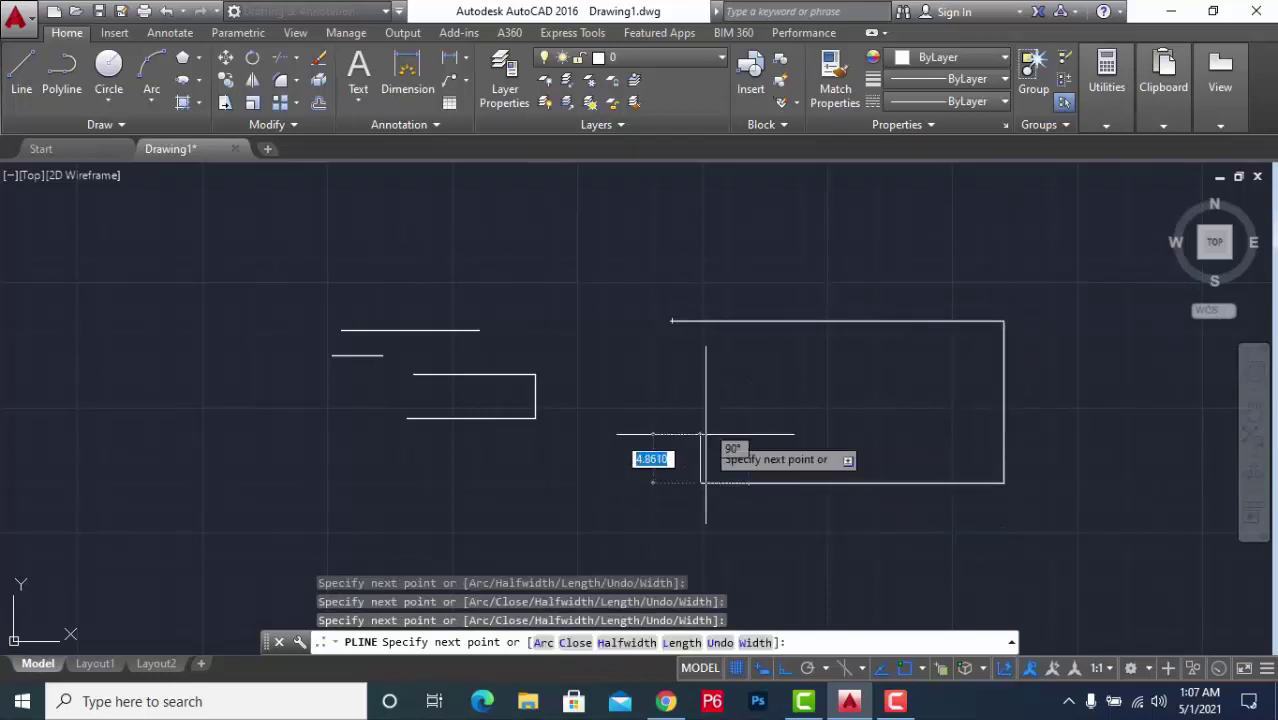
pyautogui.press('Escape')
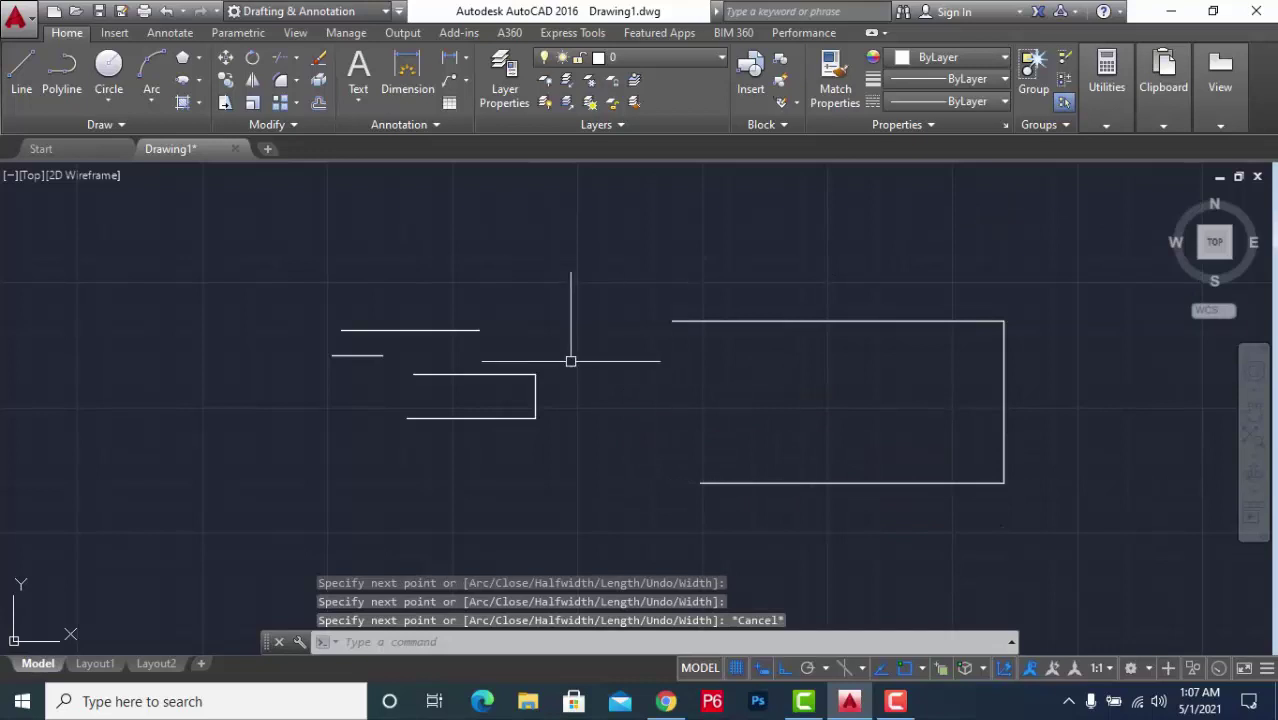
pyautogui.scroll(2, 1067, 454)
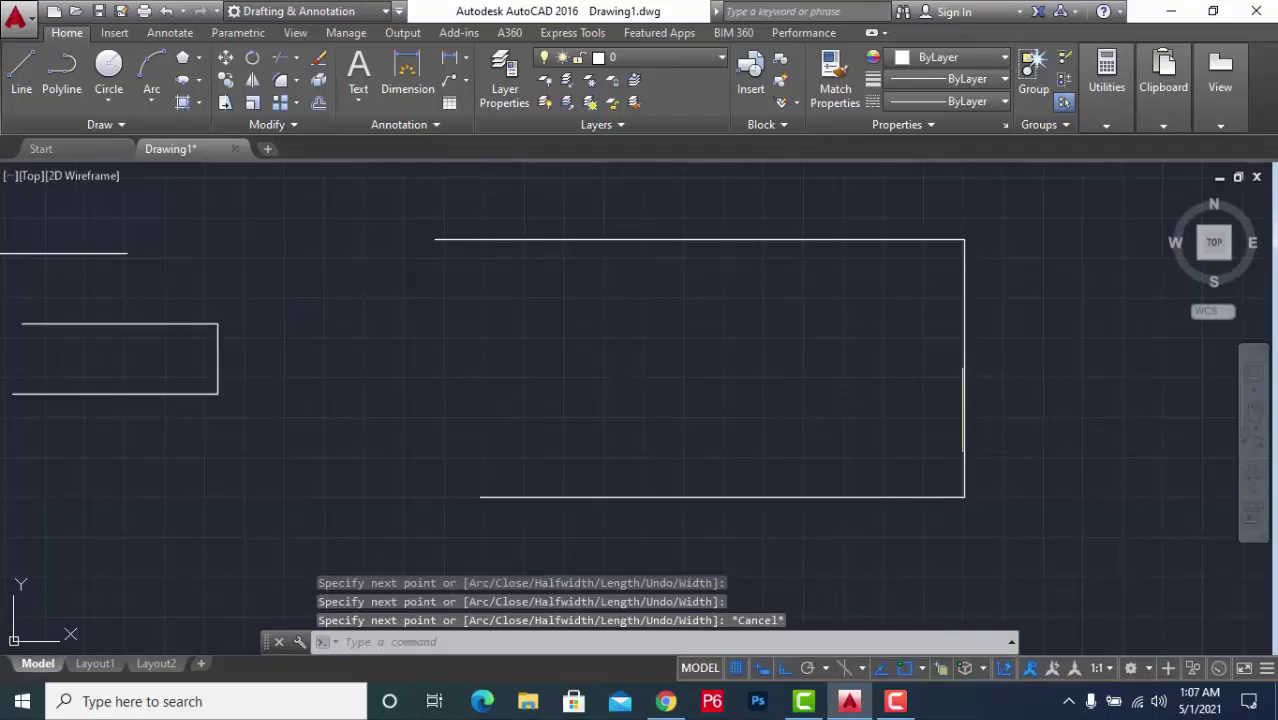
pyautogui.scroll(-2, 793, 408)
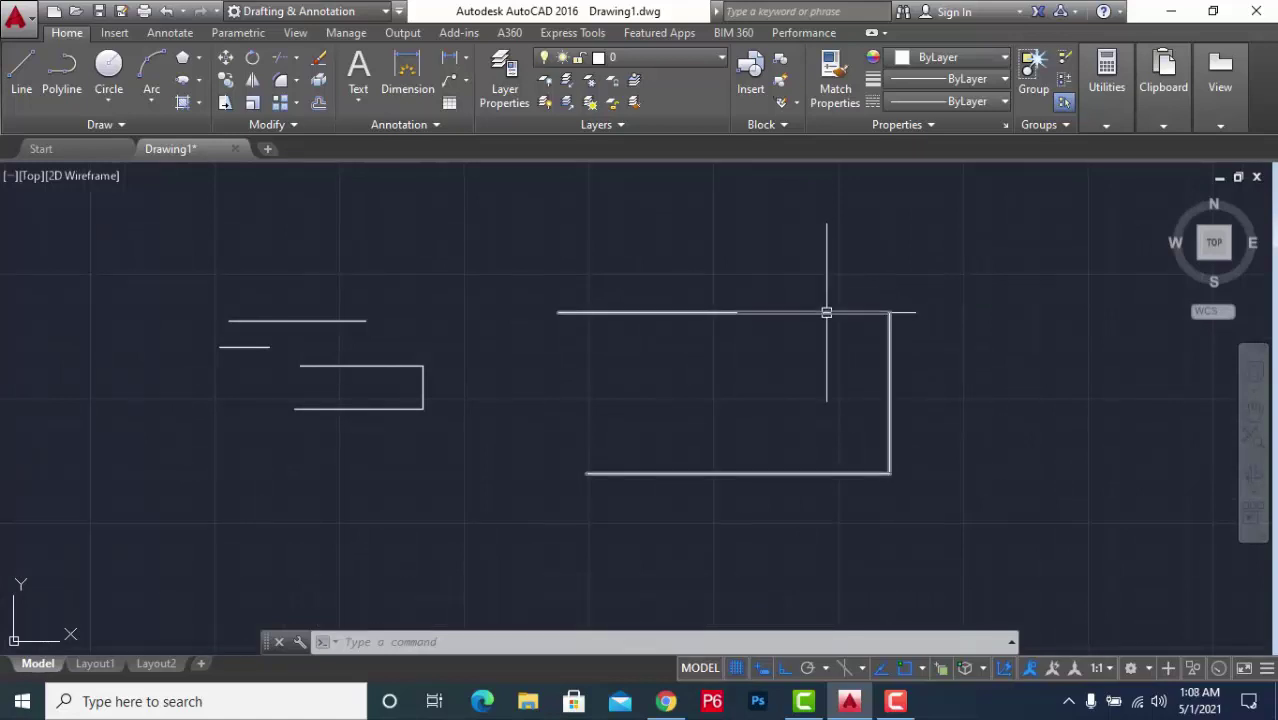
pyautogui.click(827, 311)
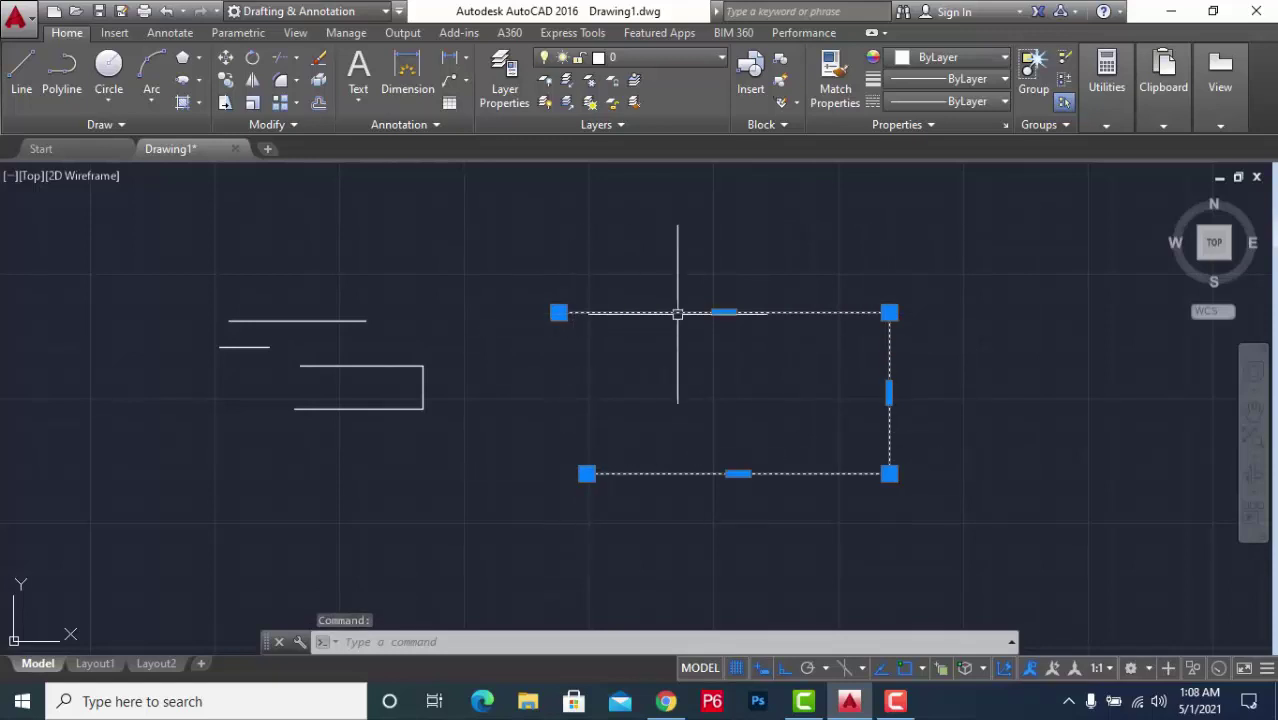
pyautogui.press('Escape')
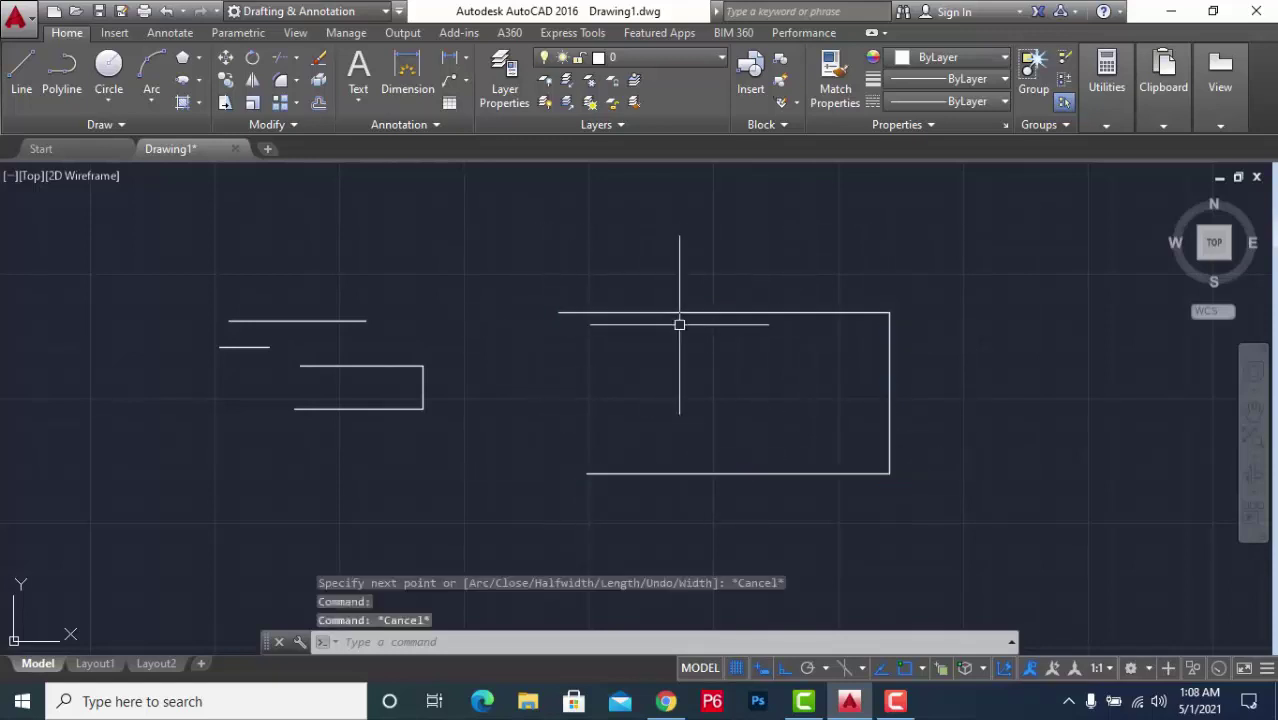
pyautogui.click(677, 313)
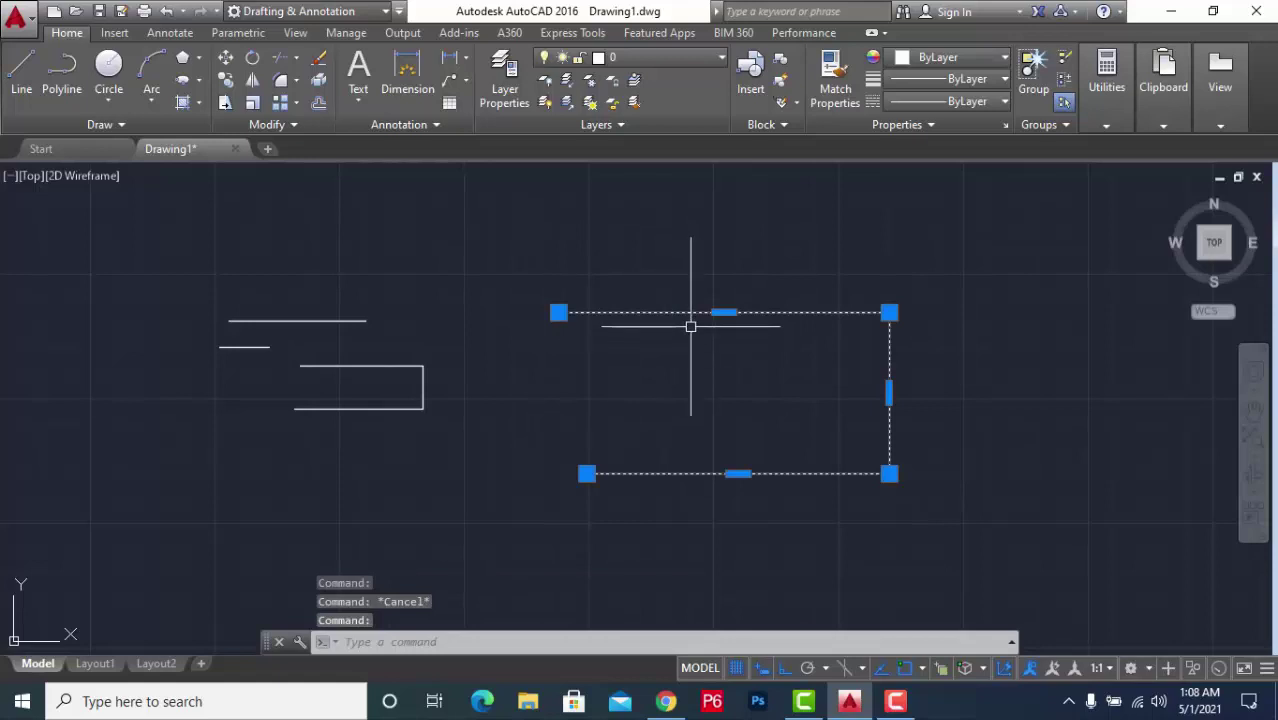
pyautogui.press('Escape')
pyautogui.scroll(2, 372, 409)
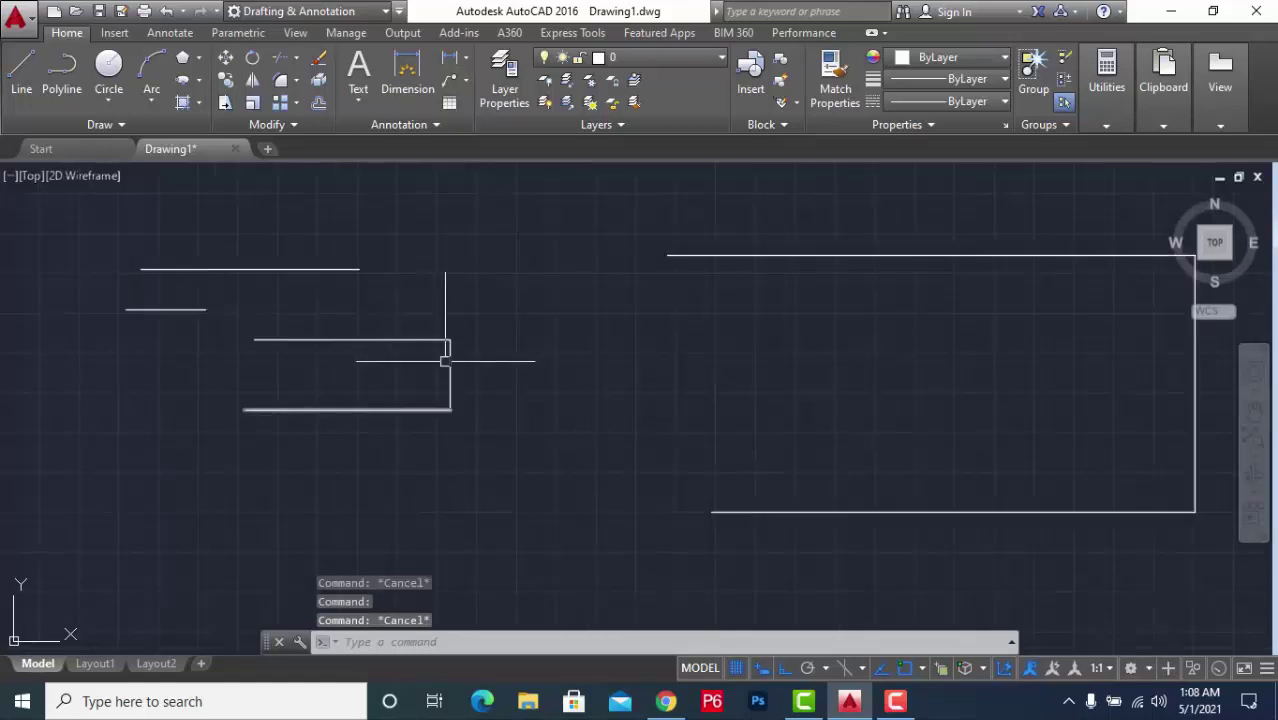
pyautogui.click(412, 342)
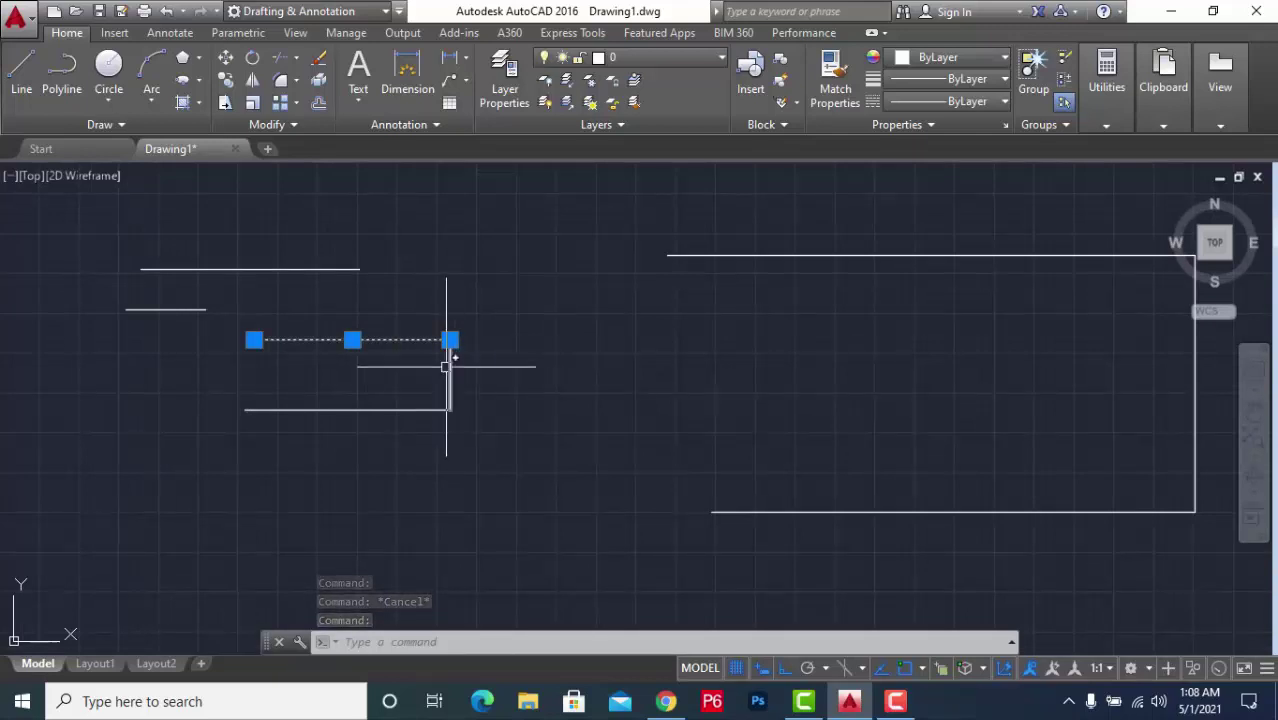
pyautogui.press('Escape')
pyautogui.click(416, 340)
pyautogui.press('Escape')
pyautogui.click(463, 366)
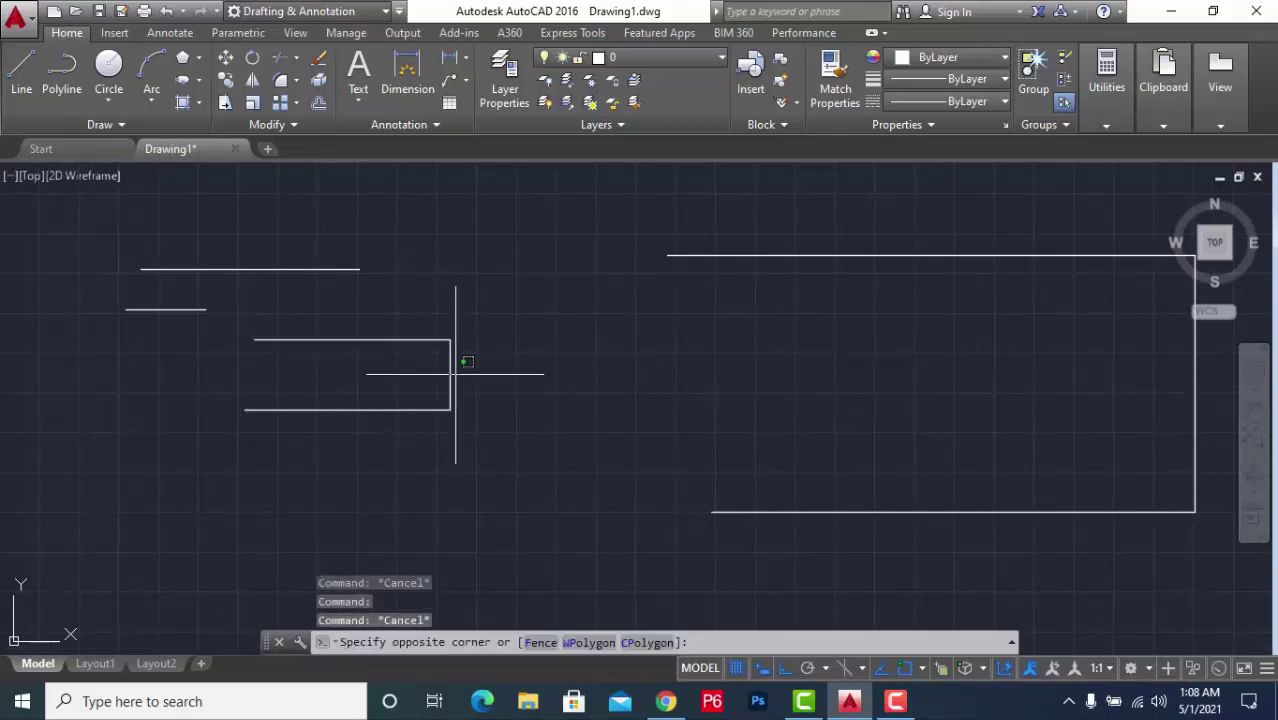
pyautogui.click(442, 374)
pyautogui.press('Escape')
pyautogui.click(385, 408)
pyautogui.press('Escape')
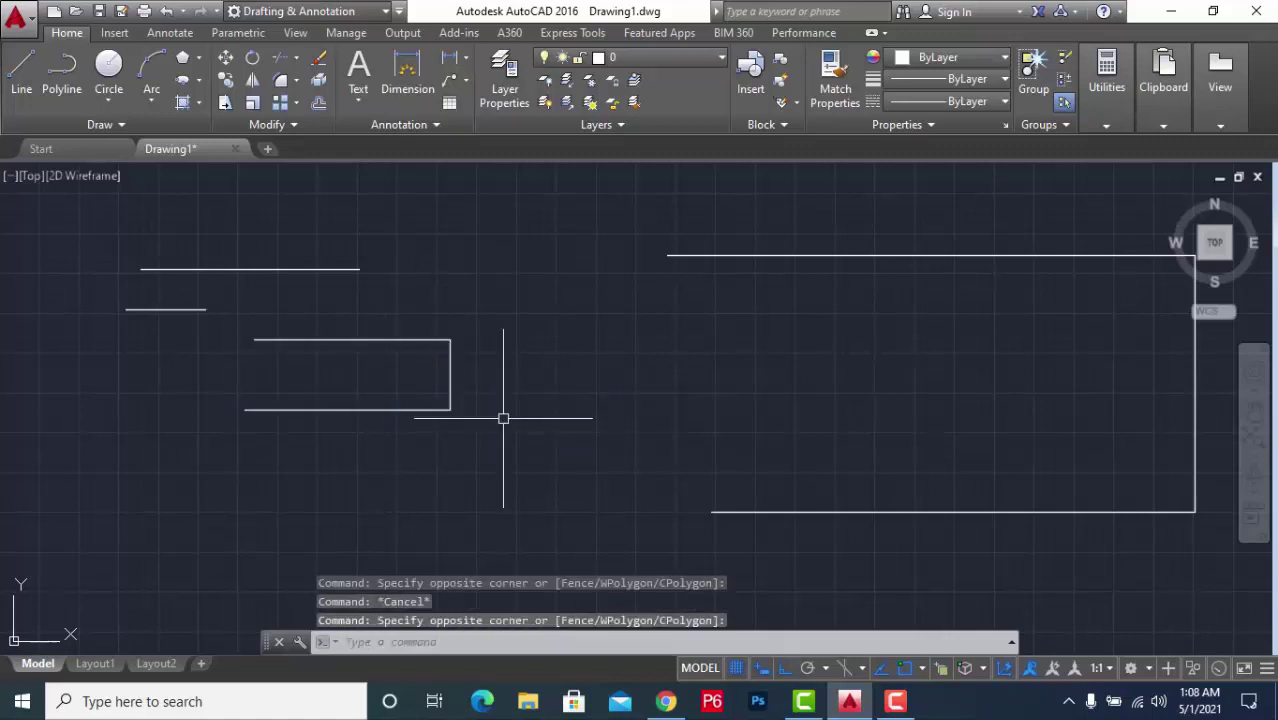
pyautogui.press('Escape')
pyautogui.scroll(-5, 557, 365)
pyautogui.scroll(2, 730, 314)
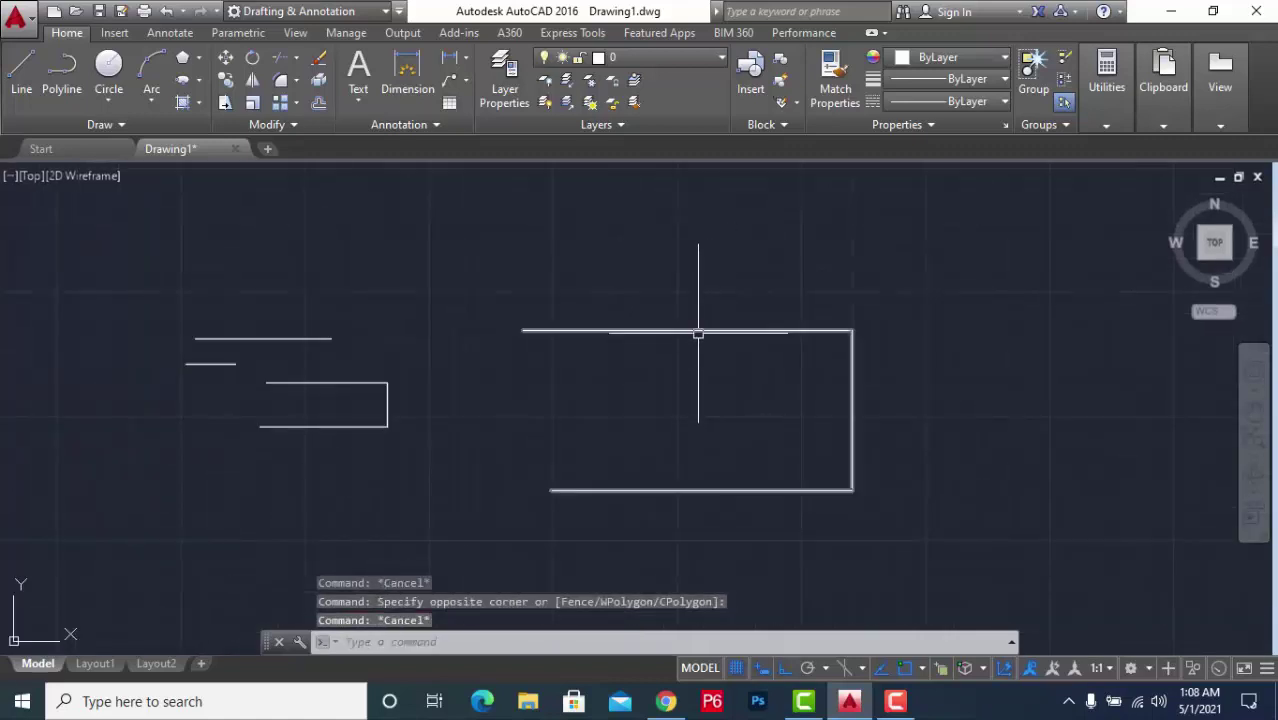
pyautogui.click(698, 333)
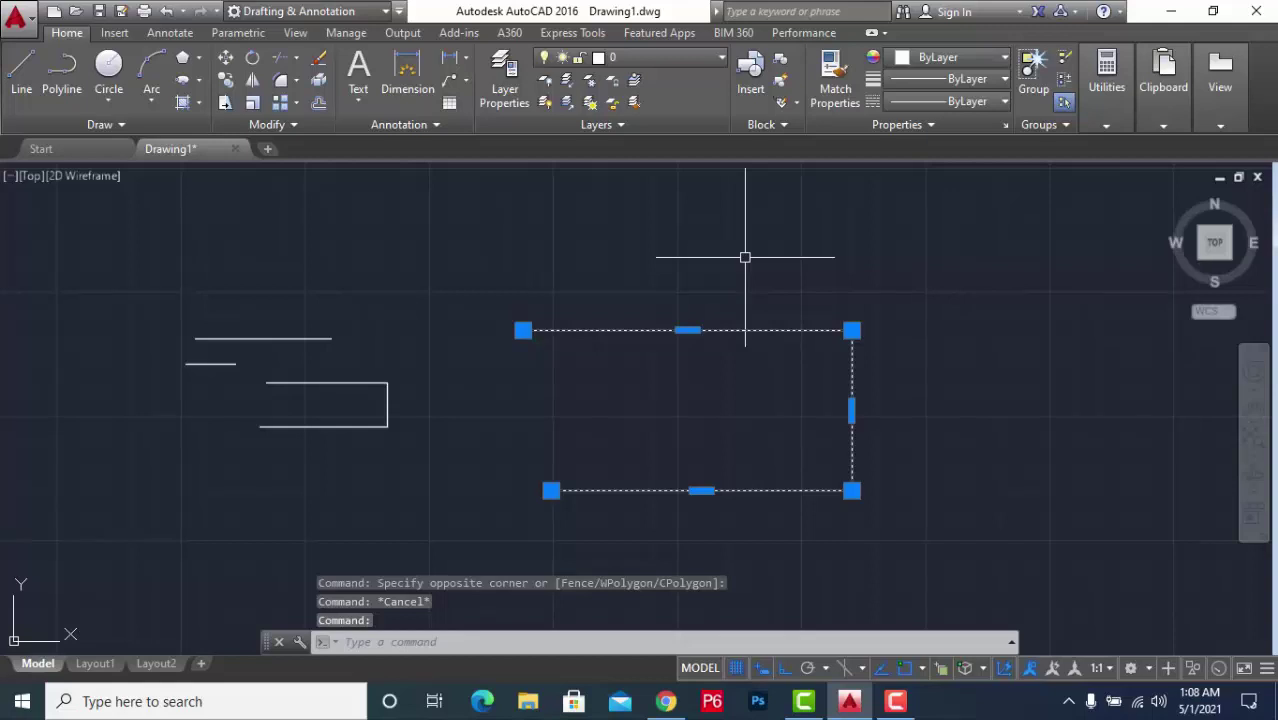
pyautogui.scroll(-2, 559, 314)
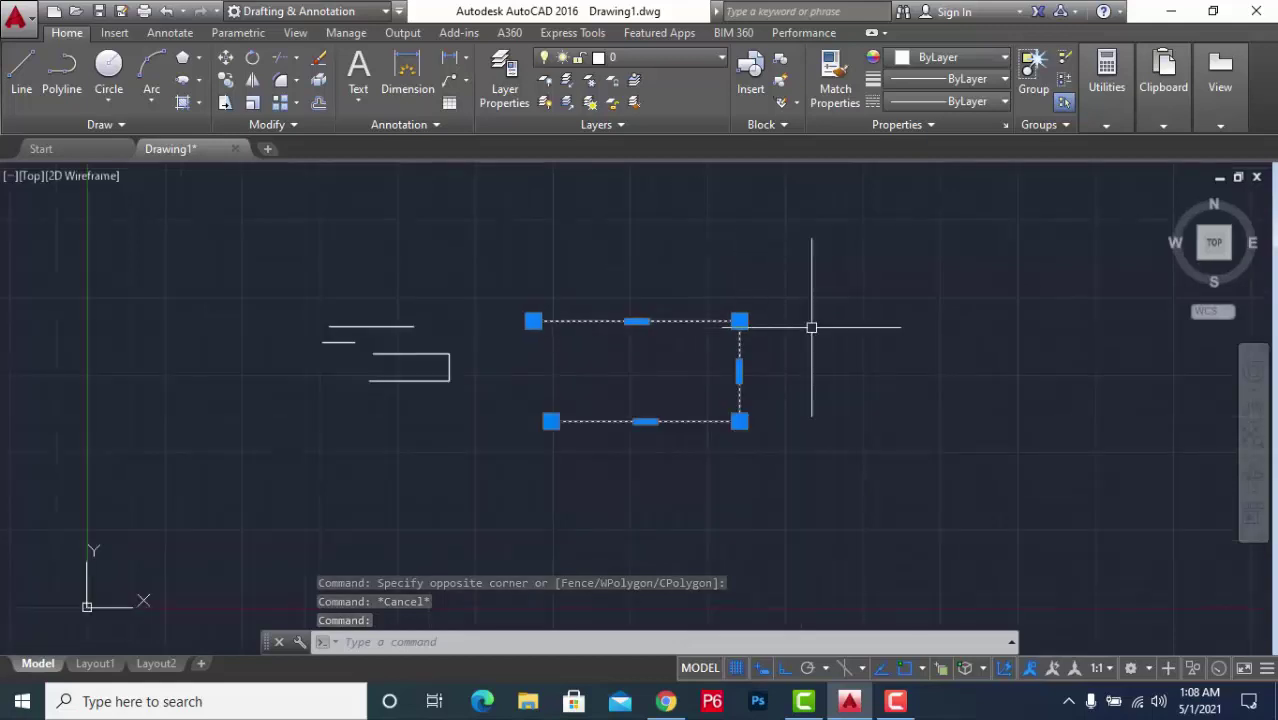
pyautogui.scroll(4, 802, 319)
pyautogui.press('Escape')
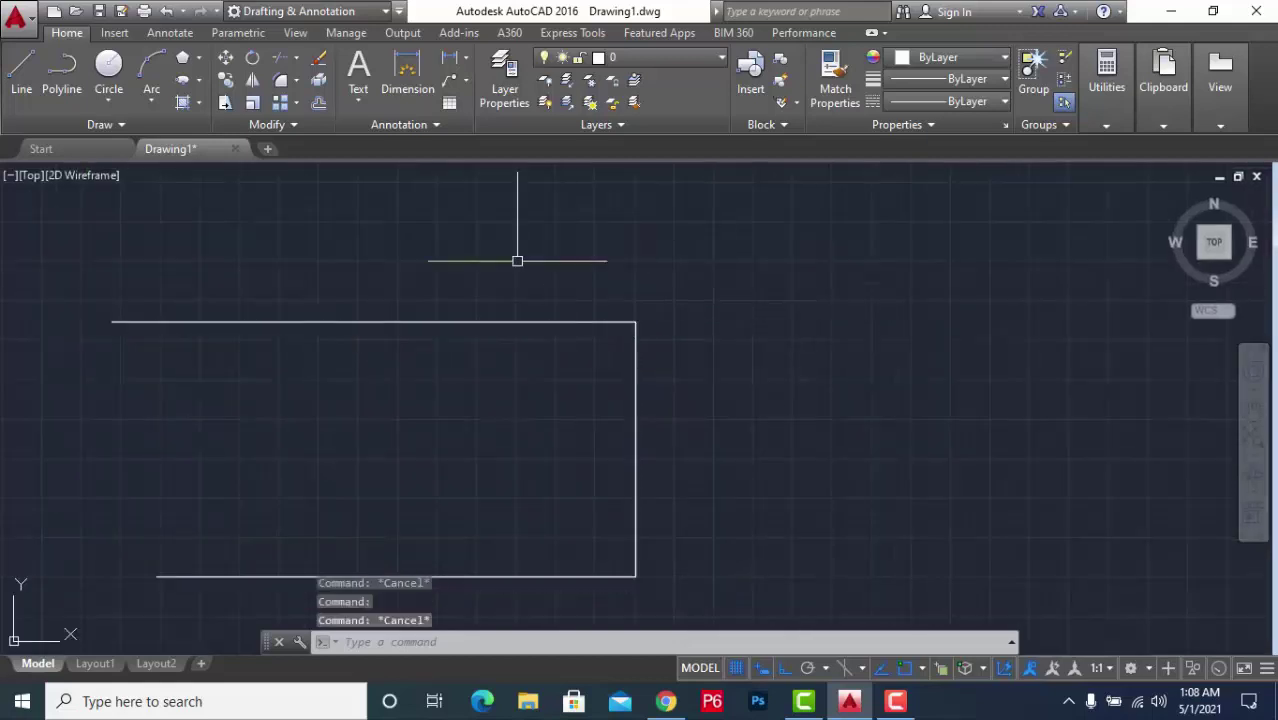
pyautogui.scroll(-4, 488, 348)
pyautogui.scroll(-4, 659, 379)
pyautogui.scroll(2, 662, 351)
# Start a new polyline with a long straight top segment
pyautogui.scroll(2, 663, 351)
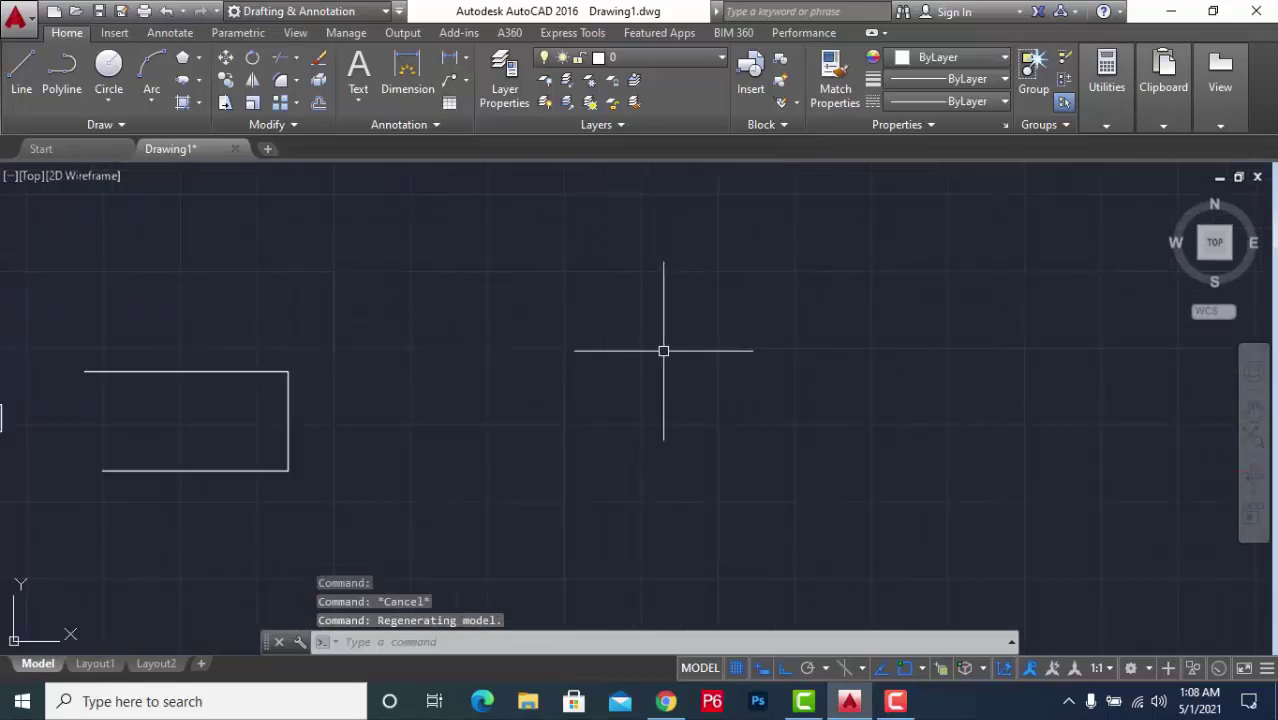
pyautogui.write('pl')
pyautogui.press('Return')
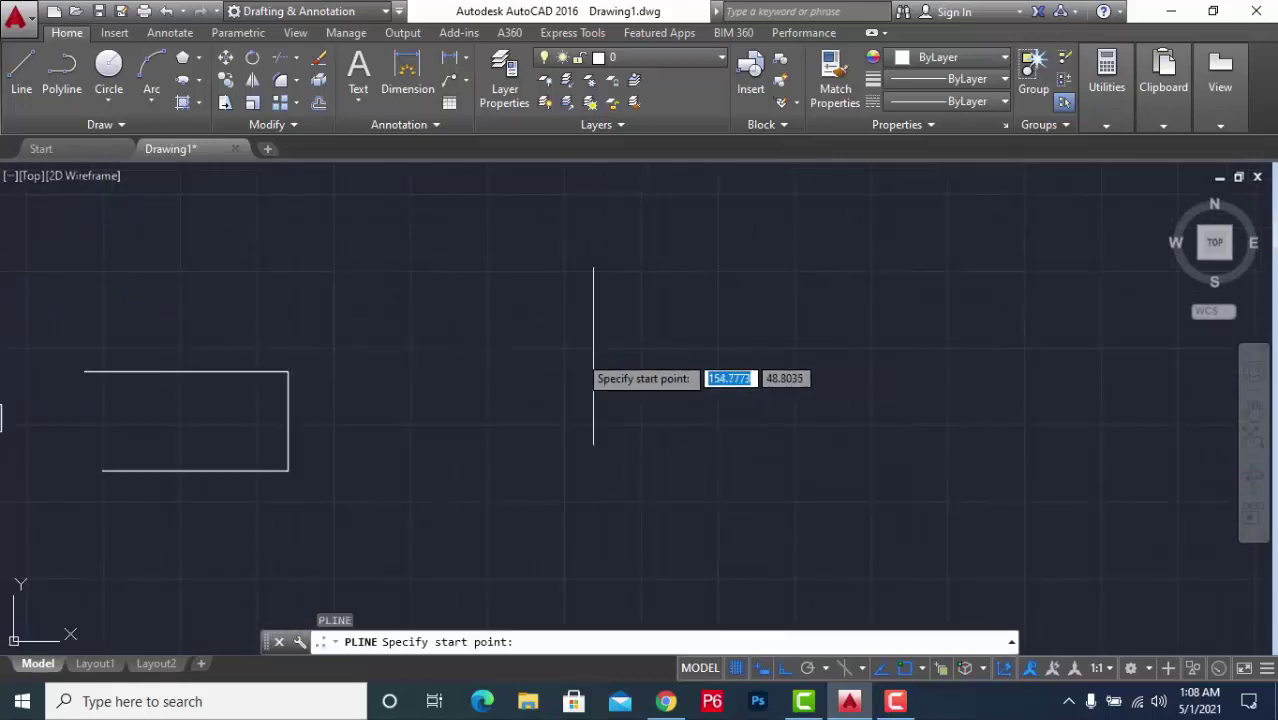
pyautogui.click(501, 336)
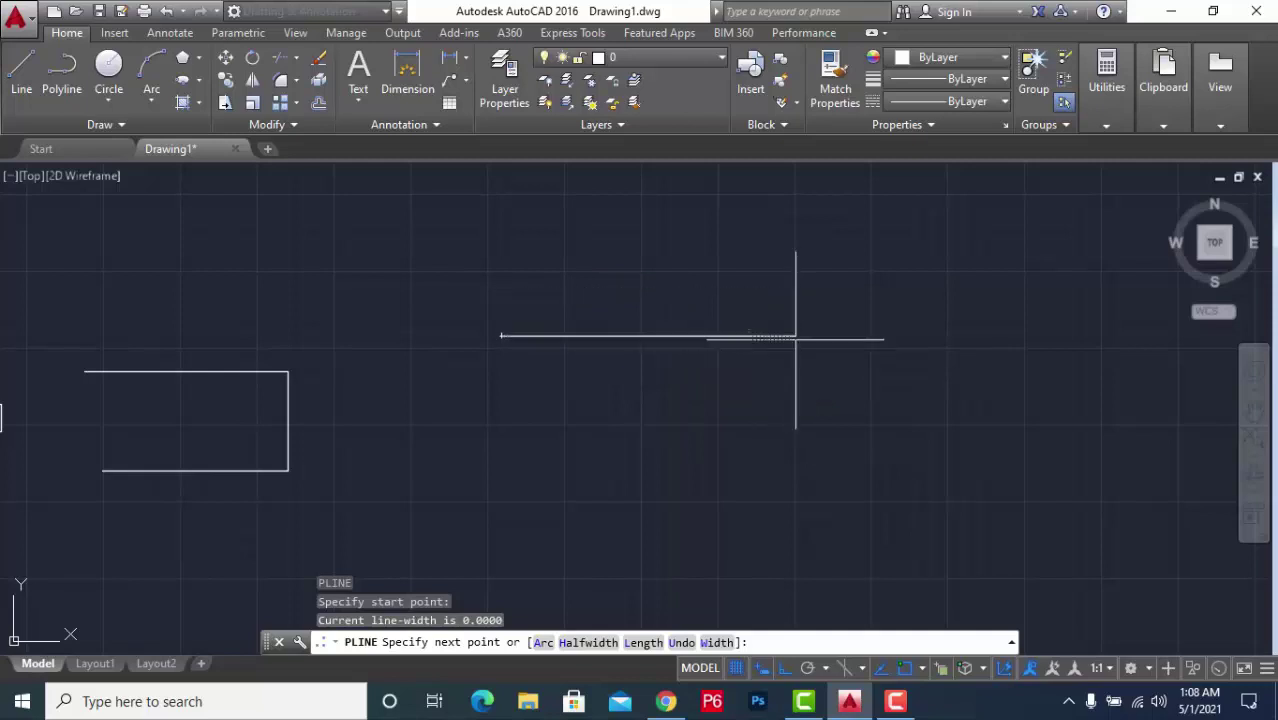
pyautogui.click(899, 336)
pyautogui.click(796, 420)
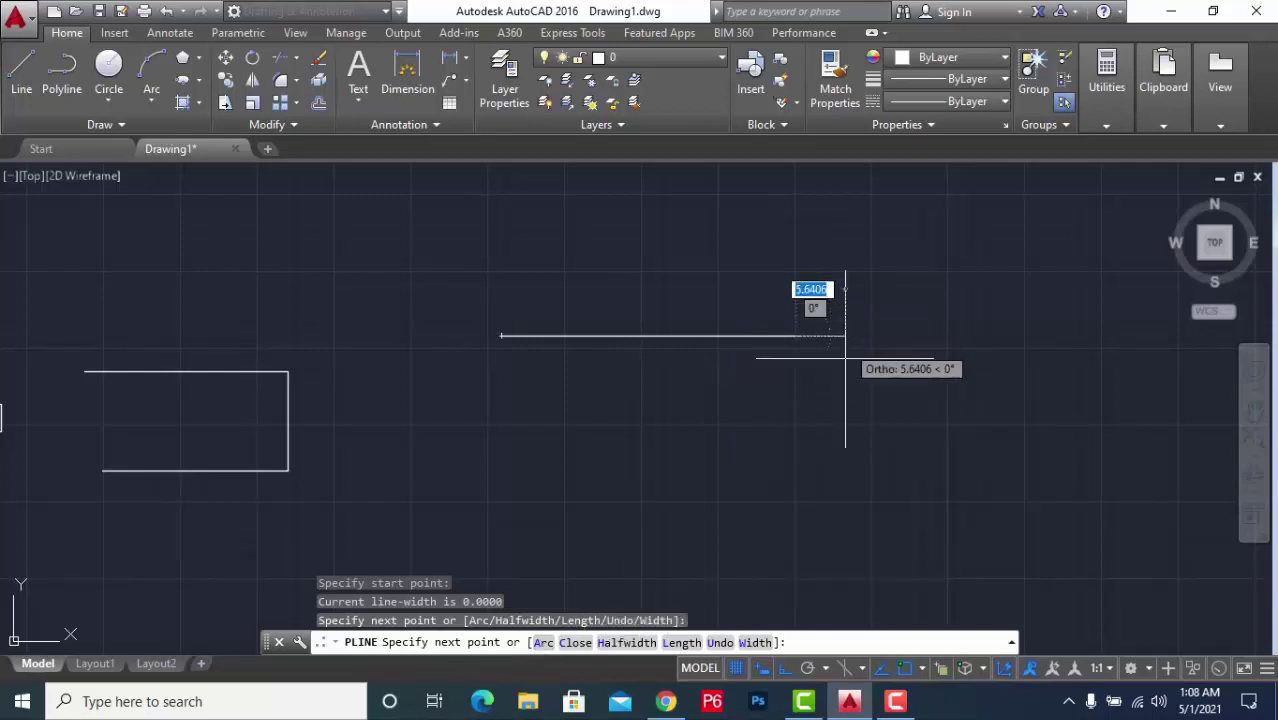
# Continue the polyline with a half-round arc end and a straight bottom line to the left
pyautogui.write('a')
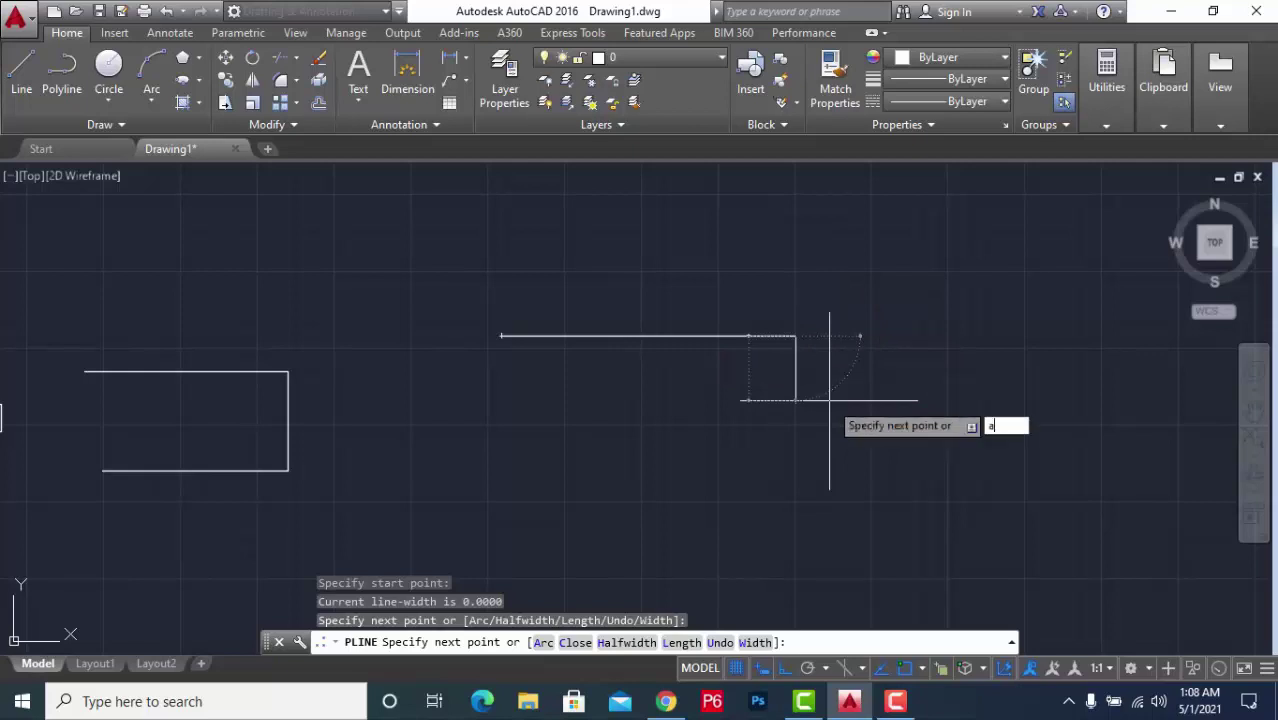
pyautogui.press('Return')
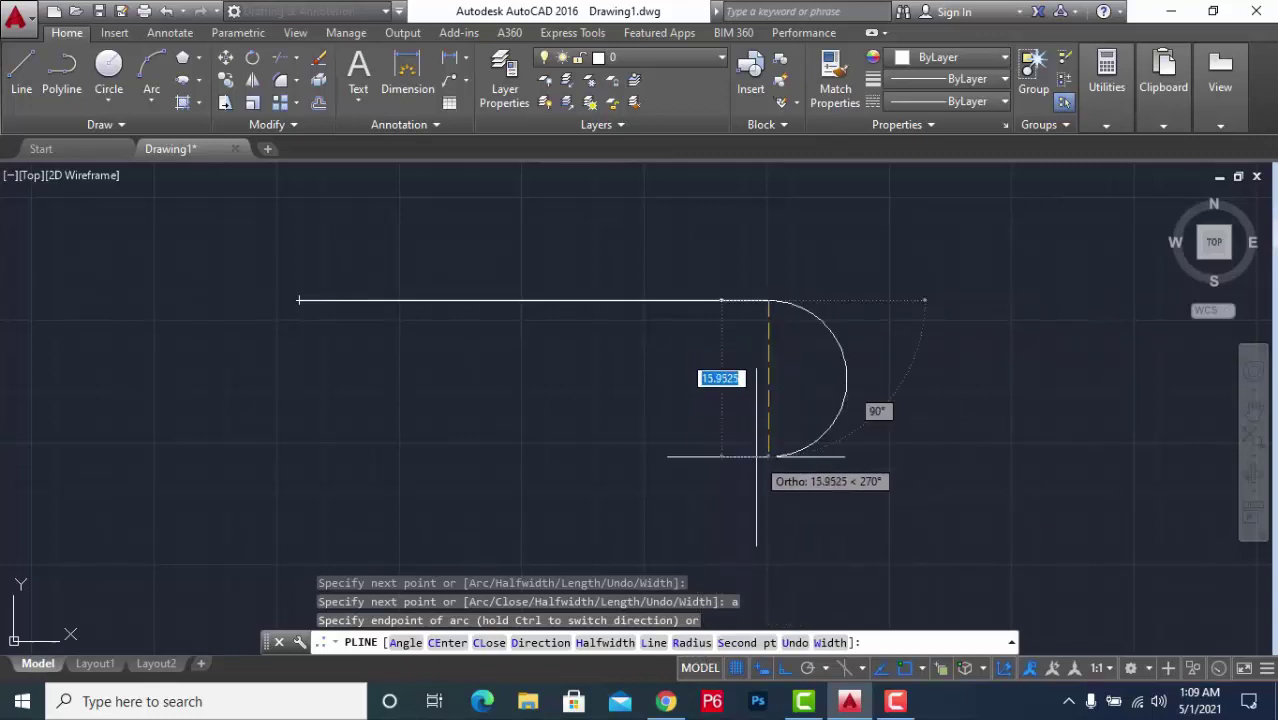
pyautogui.click(766, 456)
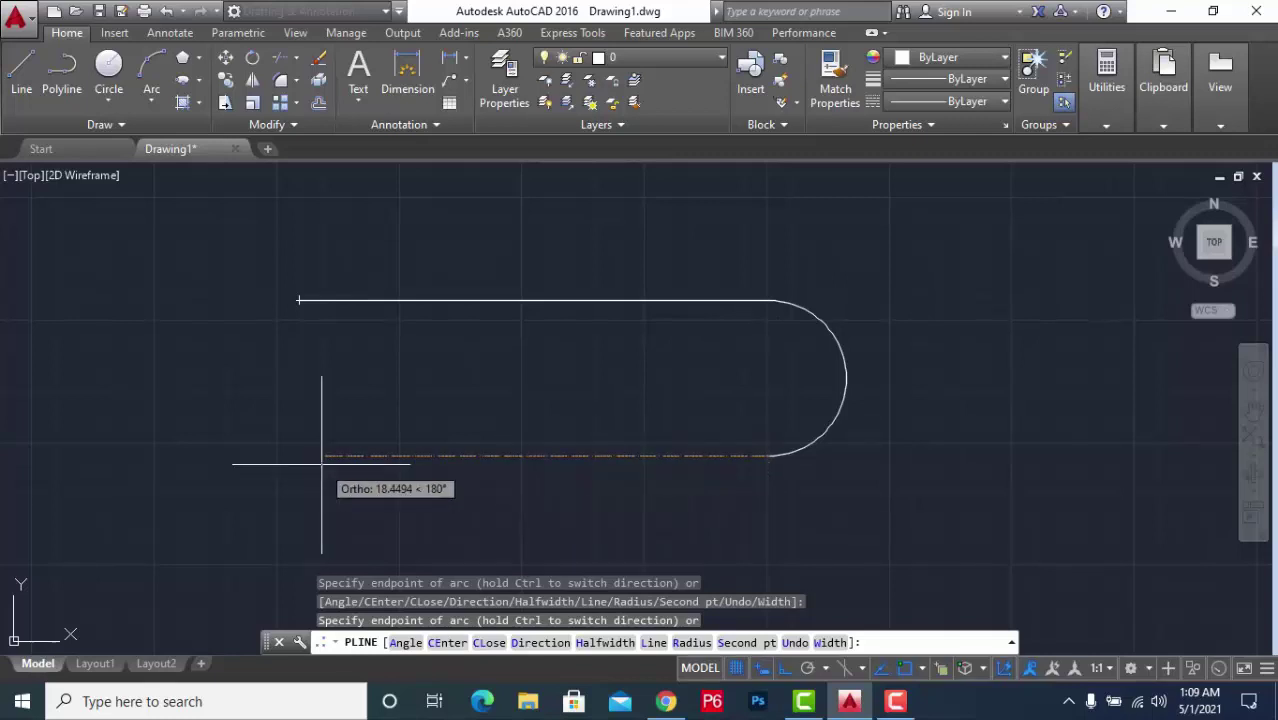
pyautogui.write('l')
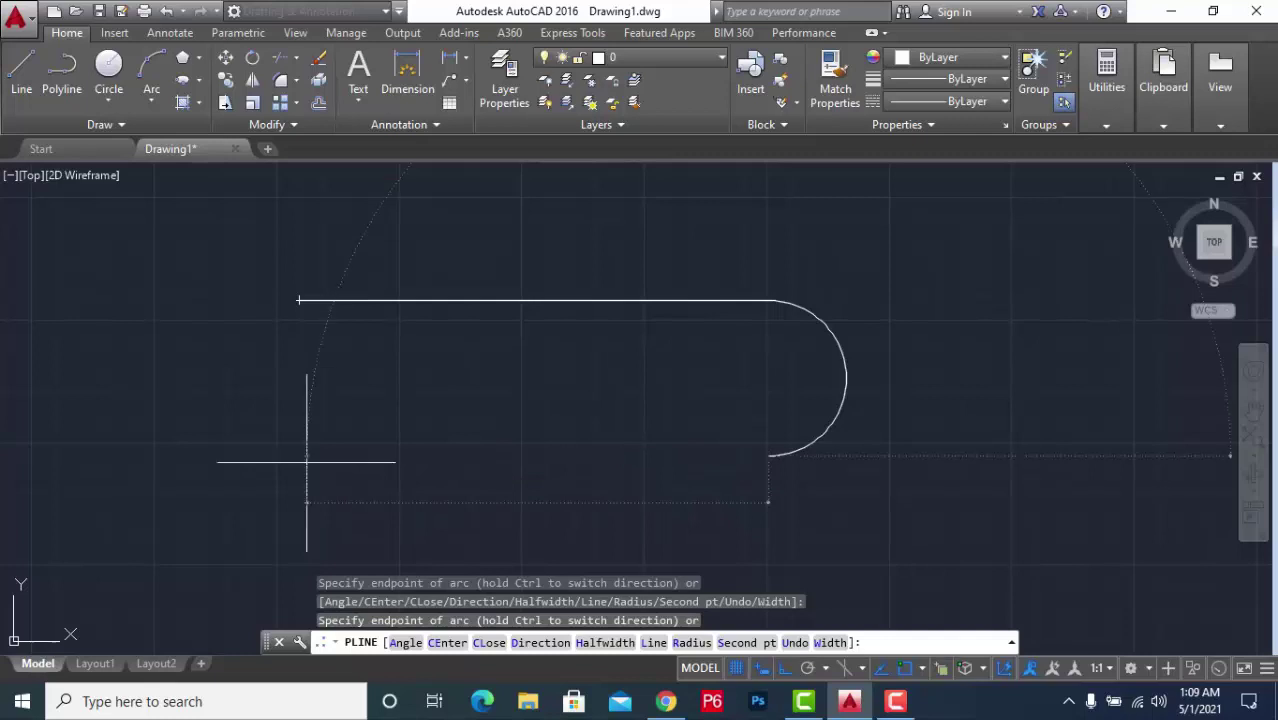
pyautogui.press('Return')
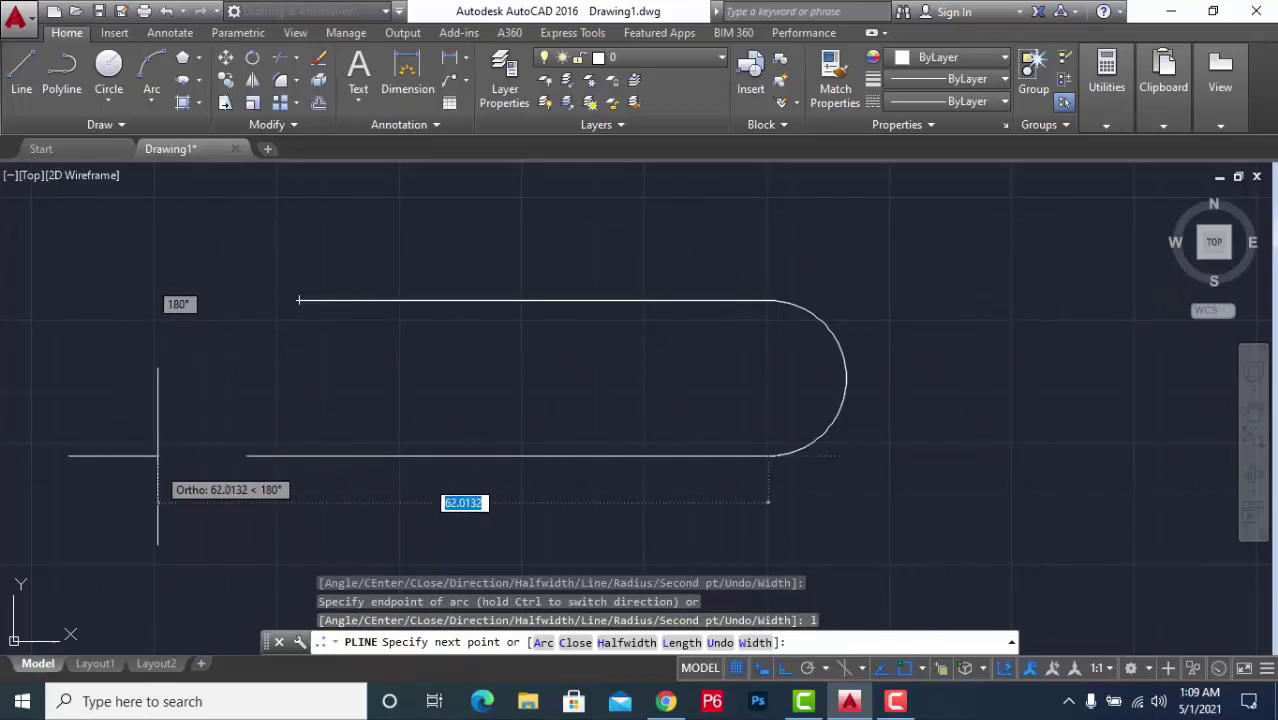
pyautogui.click(157, 456)
pyautogui.press('Escape')
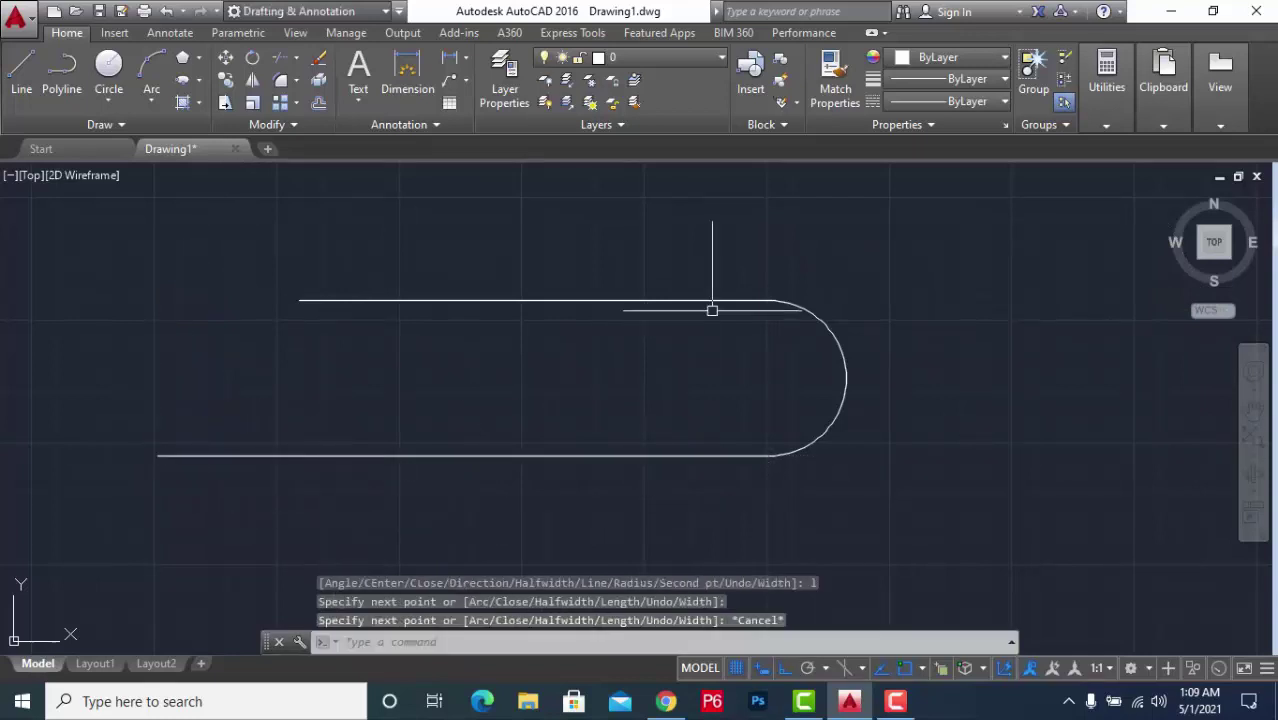
pyautogui.scroll(-4, 746, 340)
pyautogui.scroll(3, 758, 335)
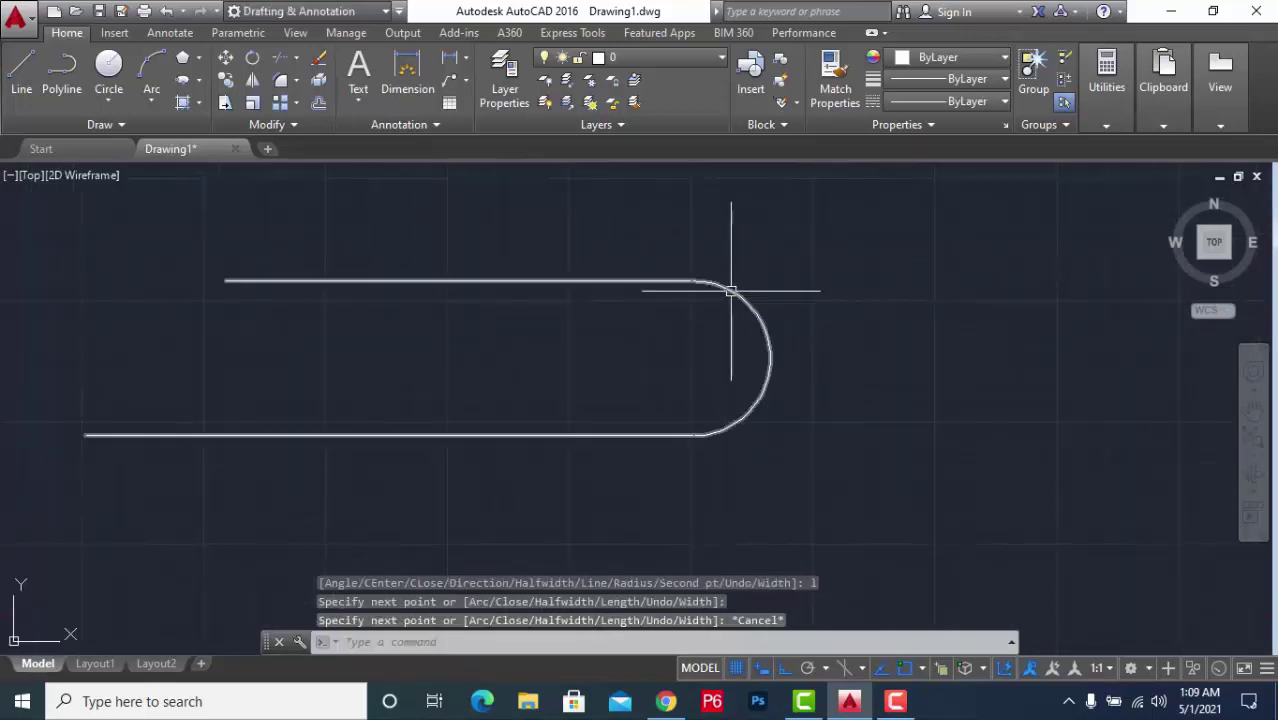
pyautogui.click(731, 290)
pyautogui.press('Escape')
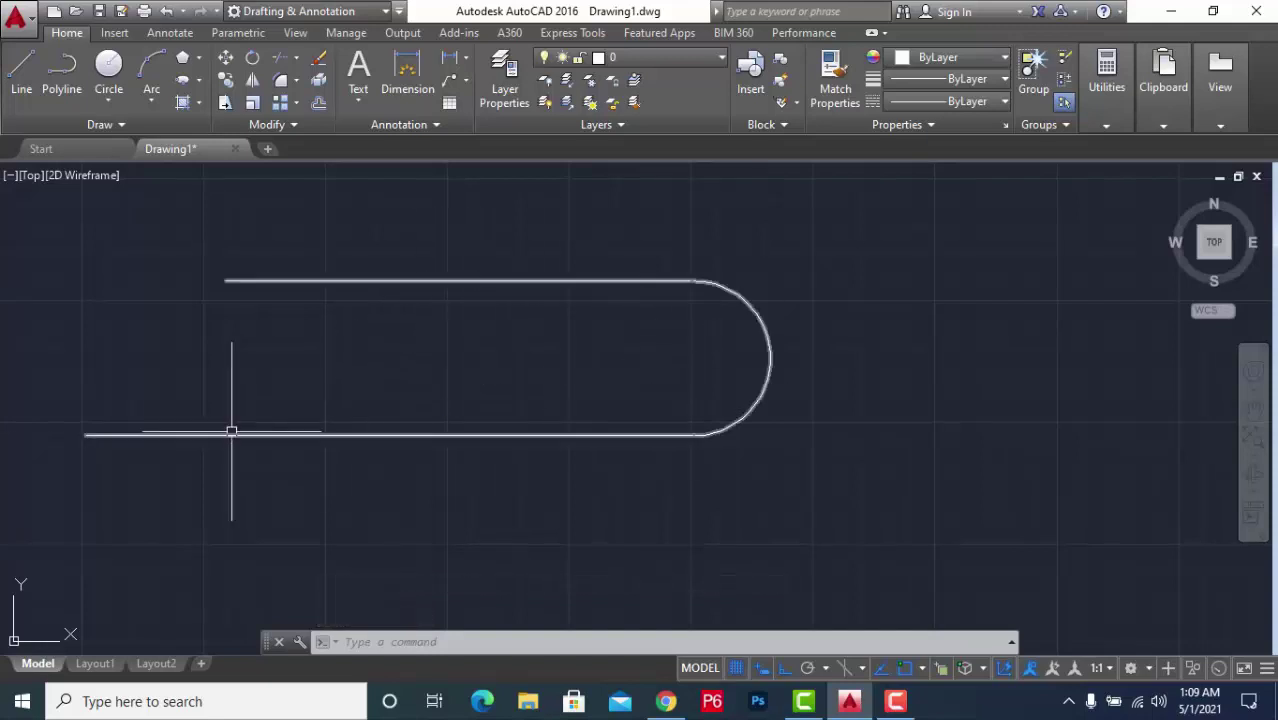
pyautogui.click(331, 281)
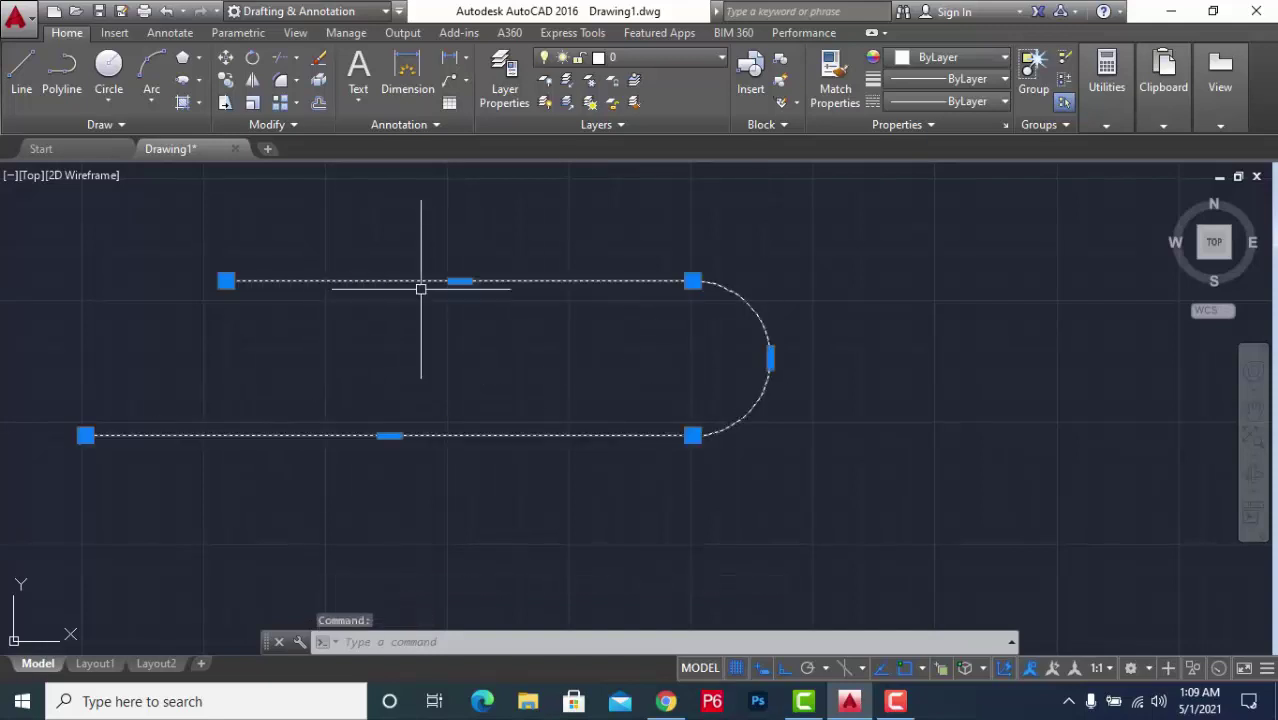
pyautogui.press('Escape')
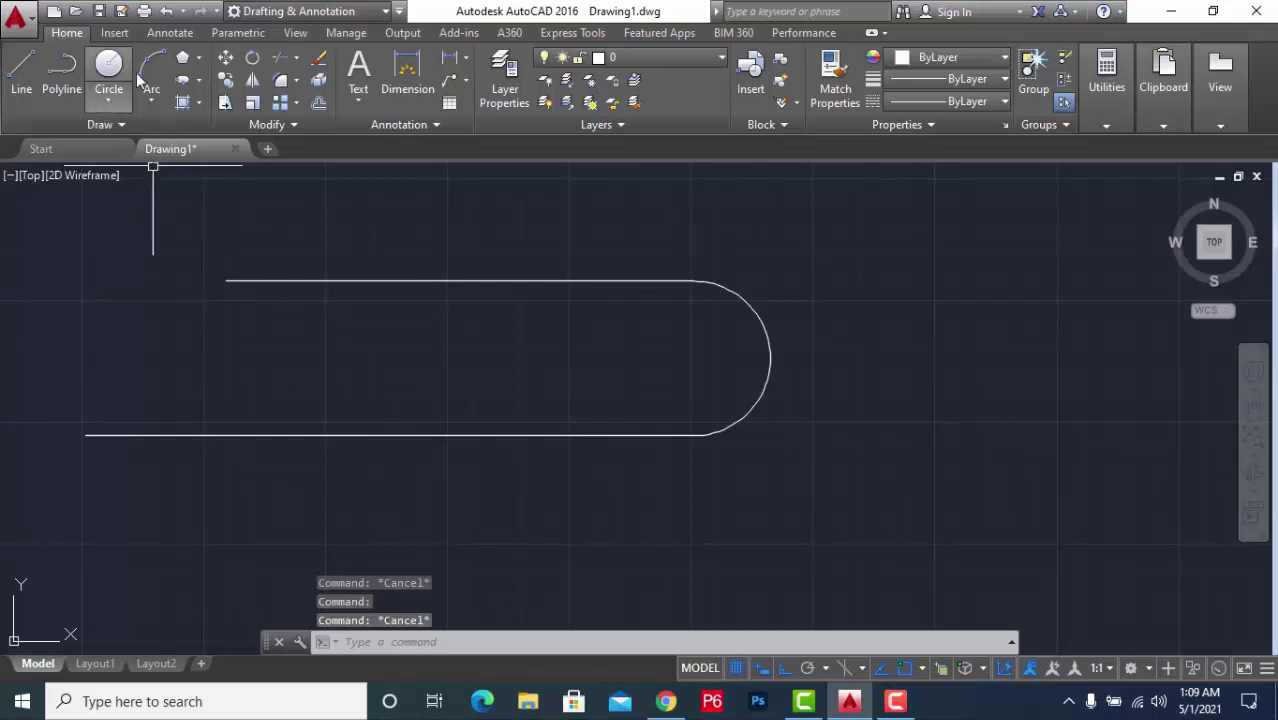
pyautogui.scroll(-6, 325, 350)
pyautogui.scroll(2, 456, 330)
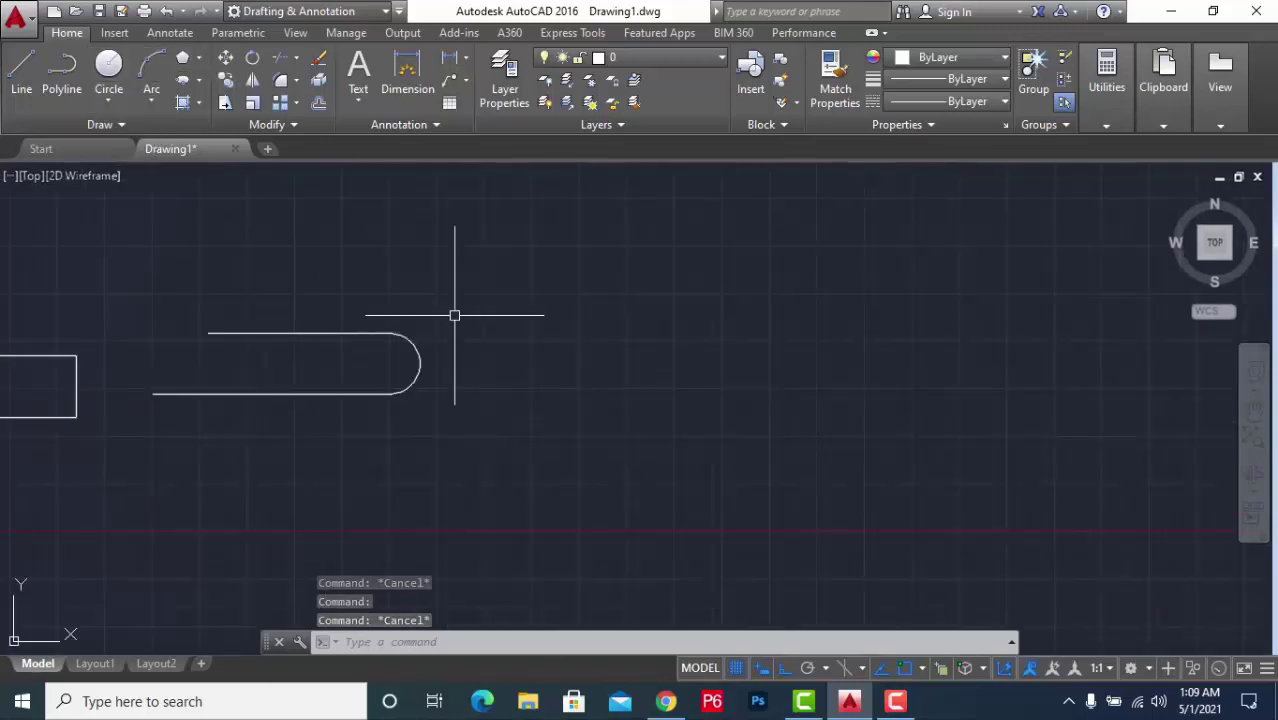
pyautogui.click(200, 58)
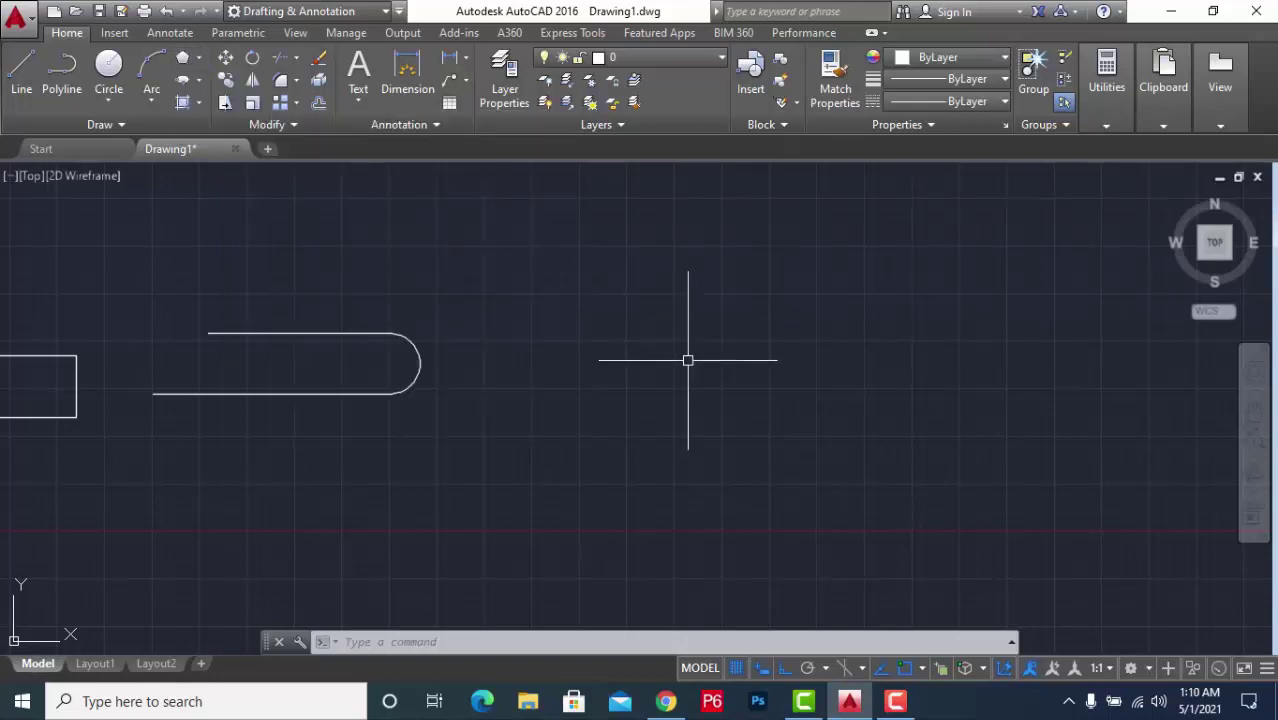
# Draw a rectangle with REC by picking two opposite corners right of the U-shaped polyline
pyautogui.write('R')
pyautogui.write('EC')
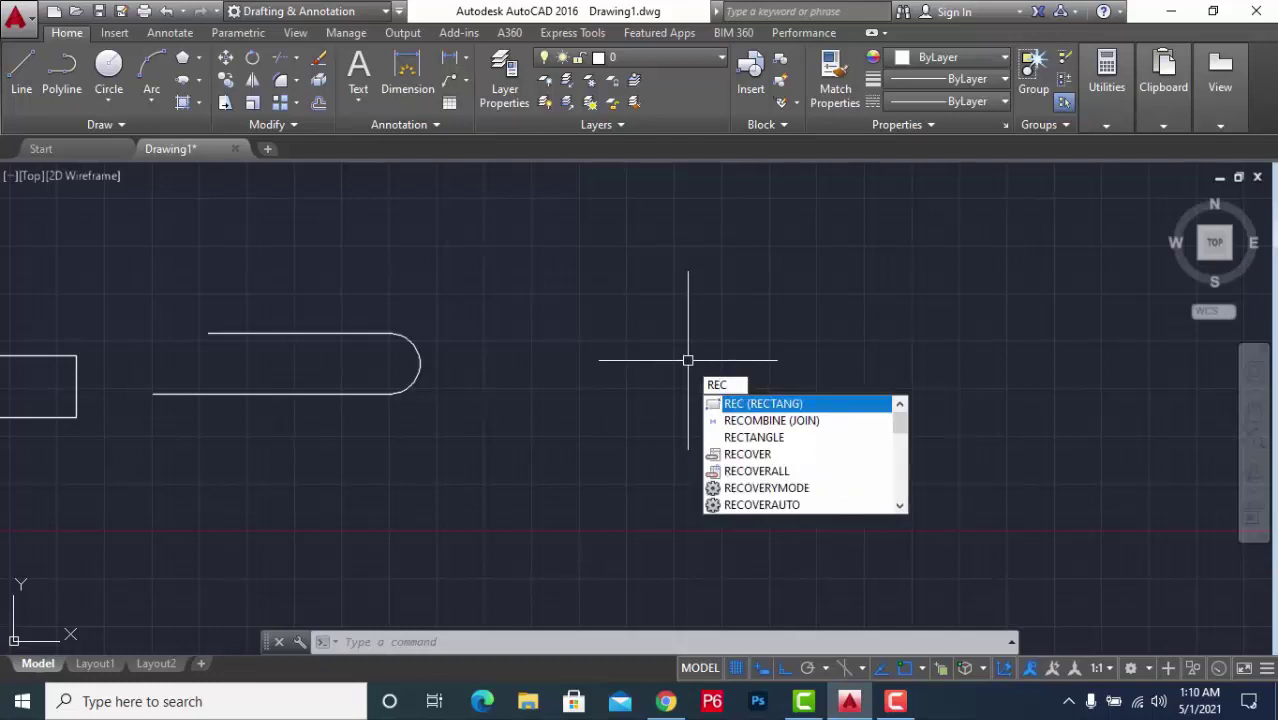
pyautogui.press('Return')
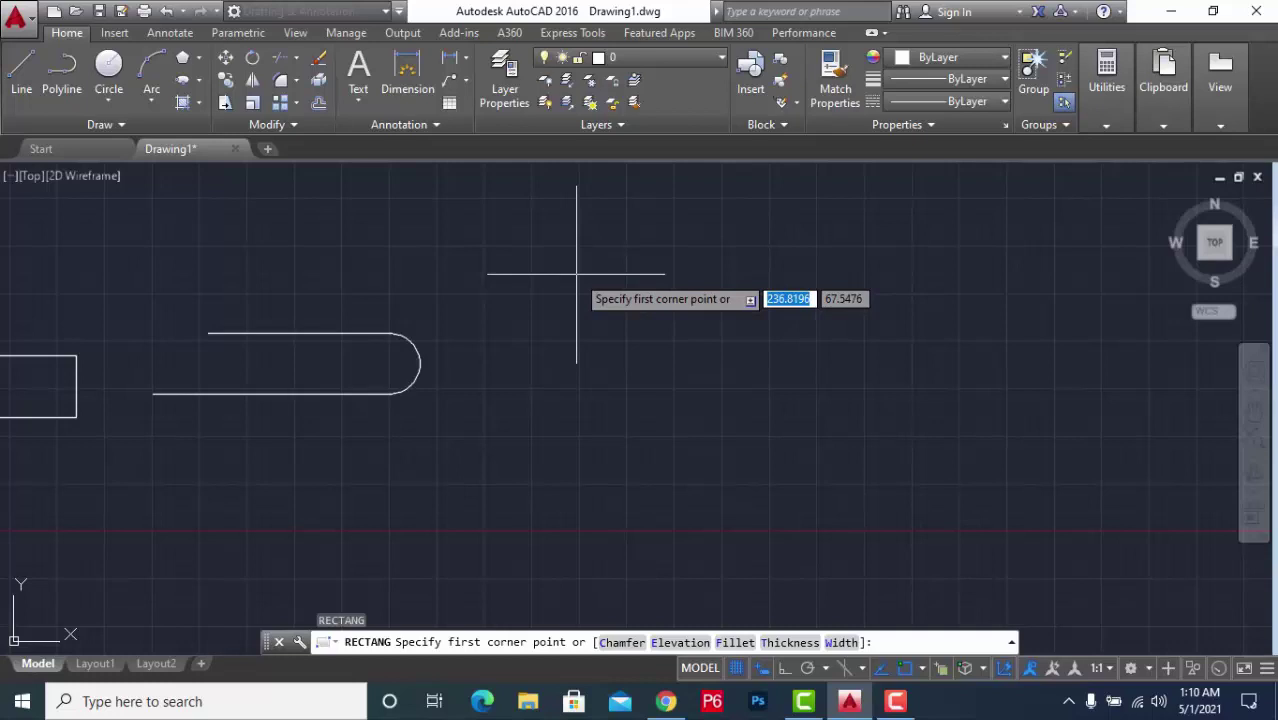
pyautogui.click(576, 273)
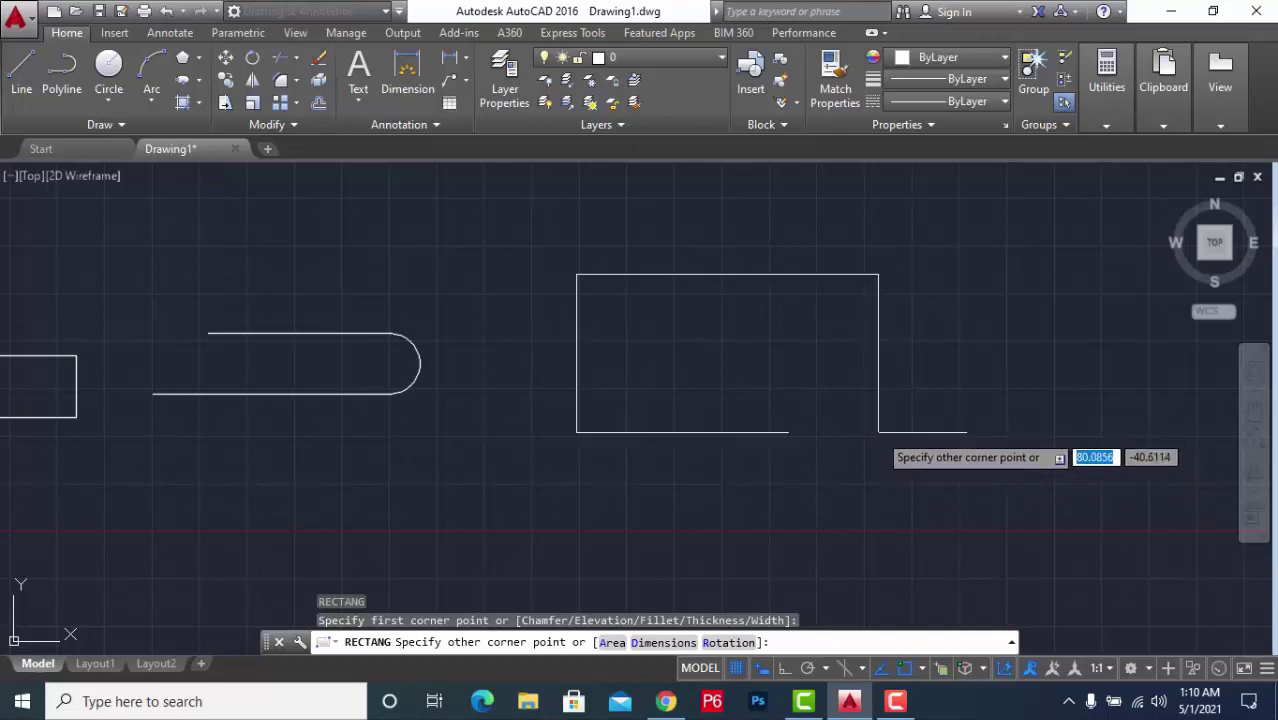
pyautogui.click(868, 443)
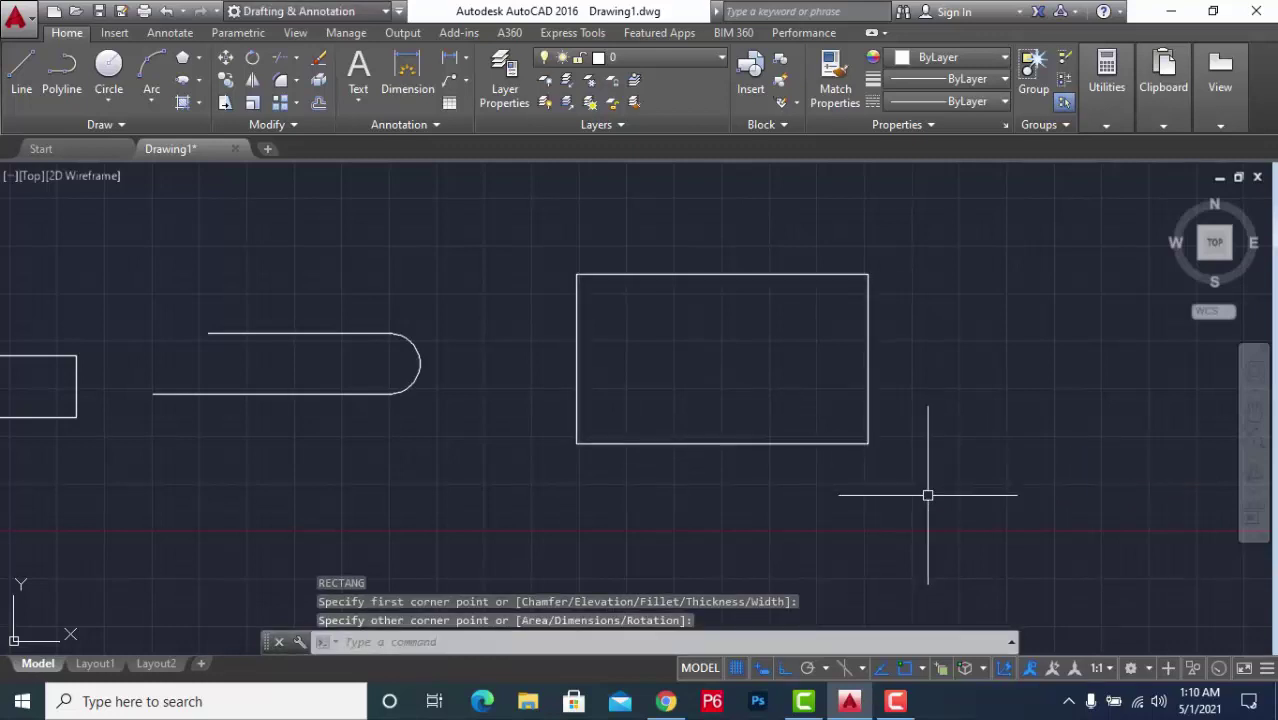
pyautogui.click(938, 360)
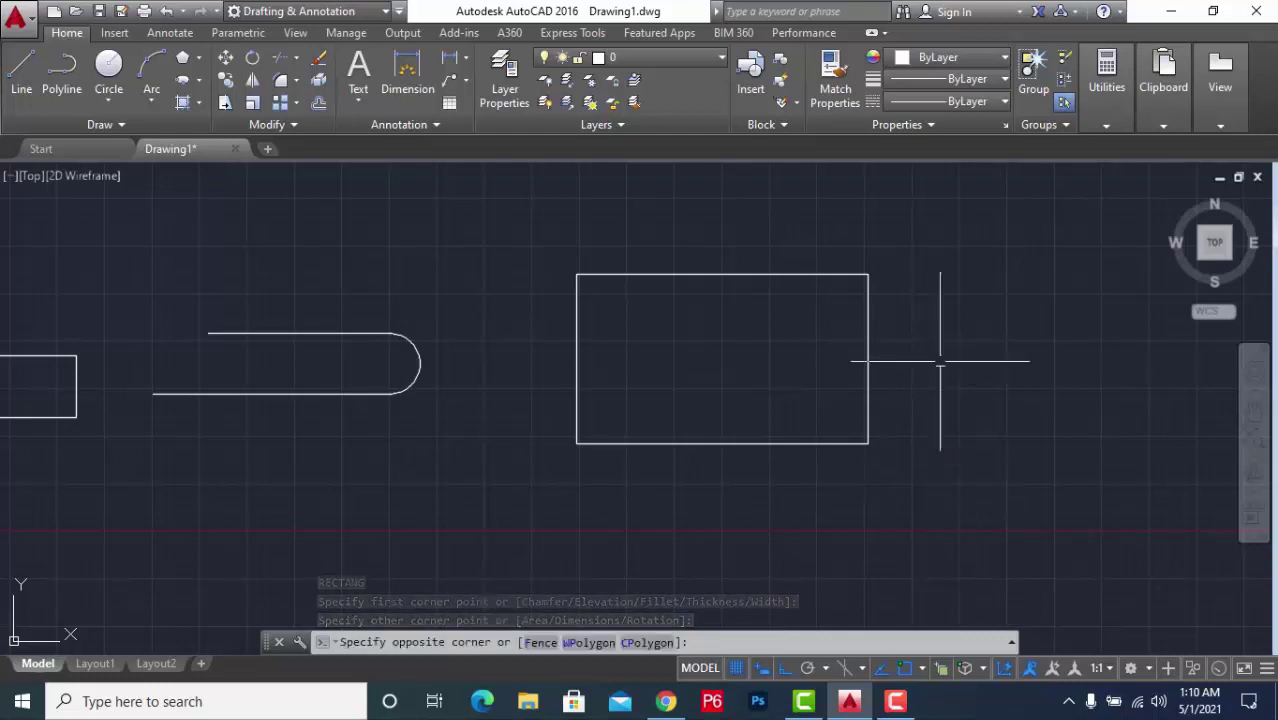
pyautogui.press('Escape')
pyautogui.scroll(-4, 727, 396)
pyautogui.scroll(2, 732, 396)
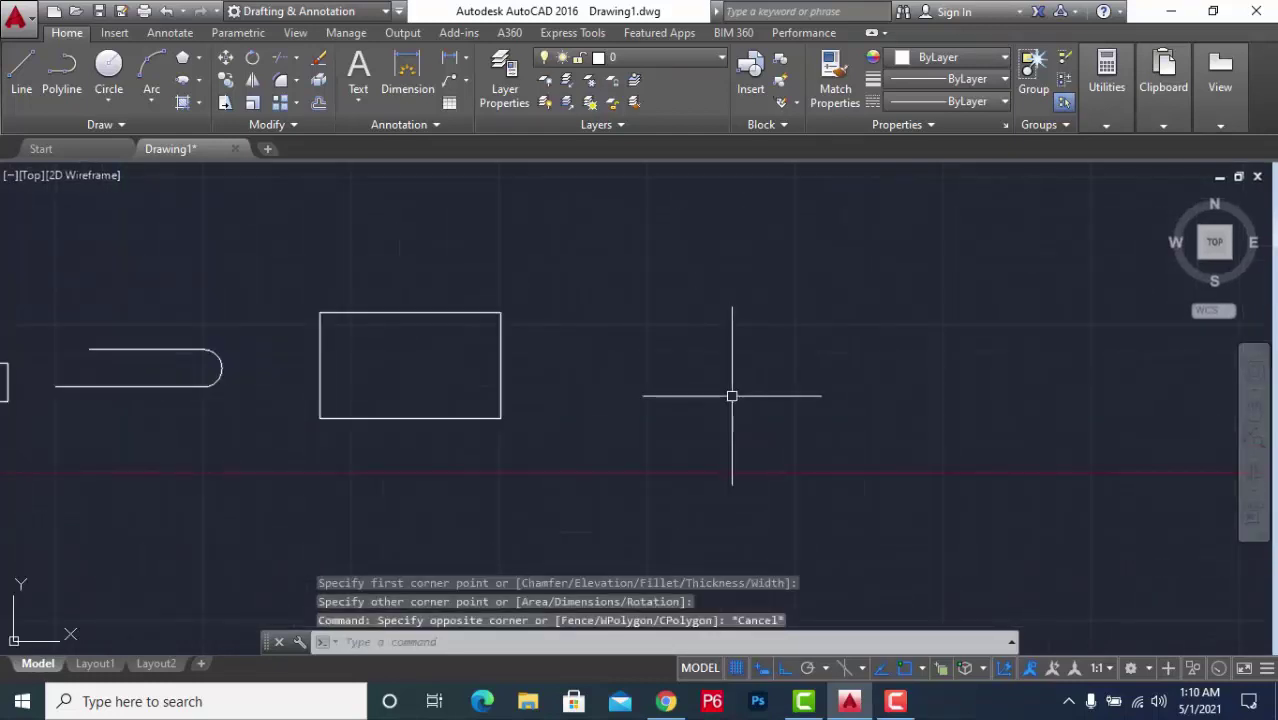
# Start a rectangle and give it Dimensions length 5 and width 2
pyautogui.write('REC')
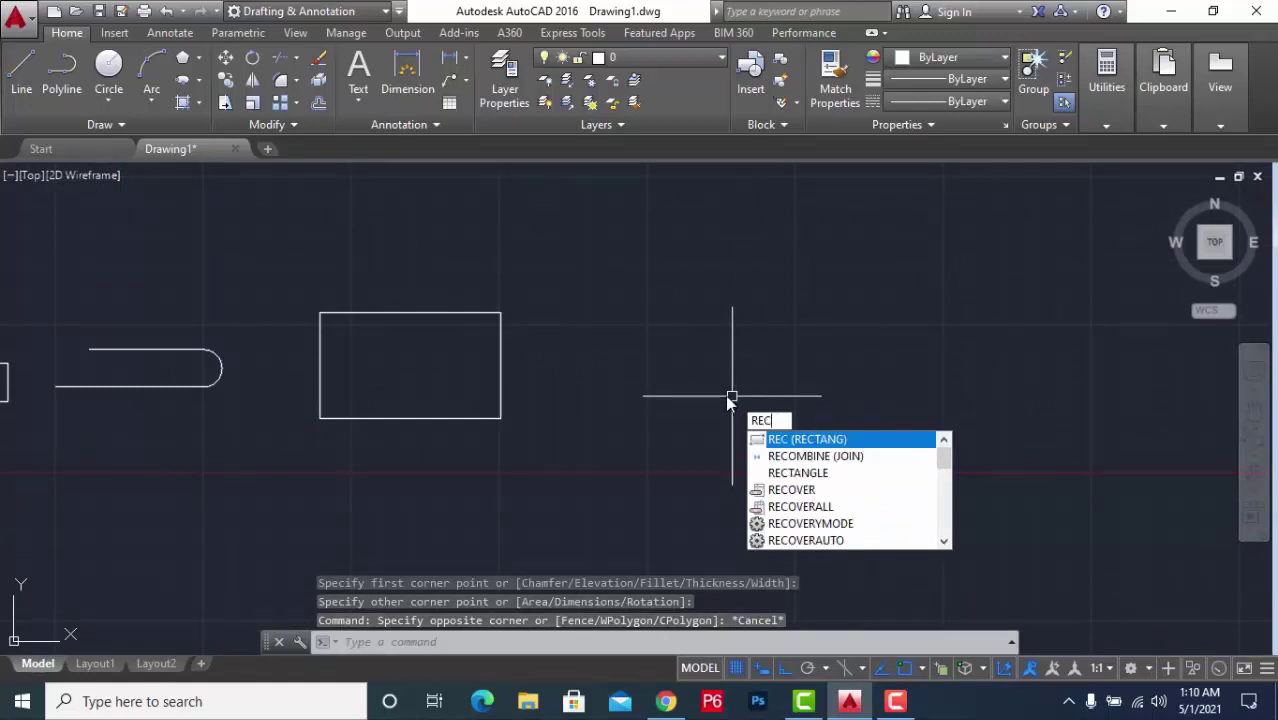
pyautogui.press('Return')
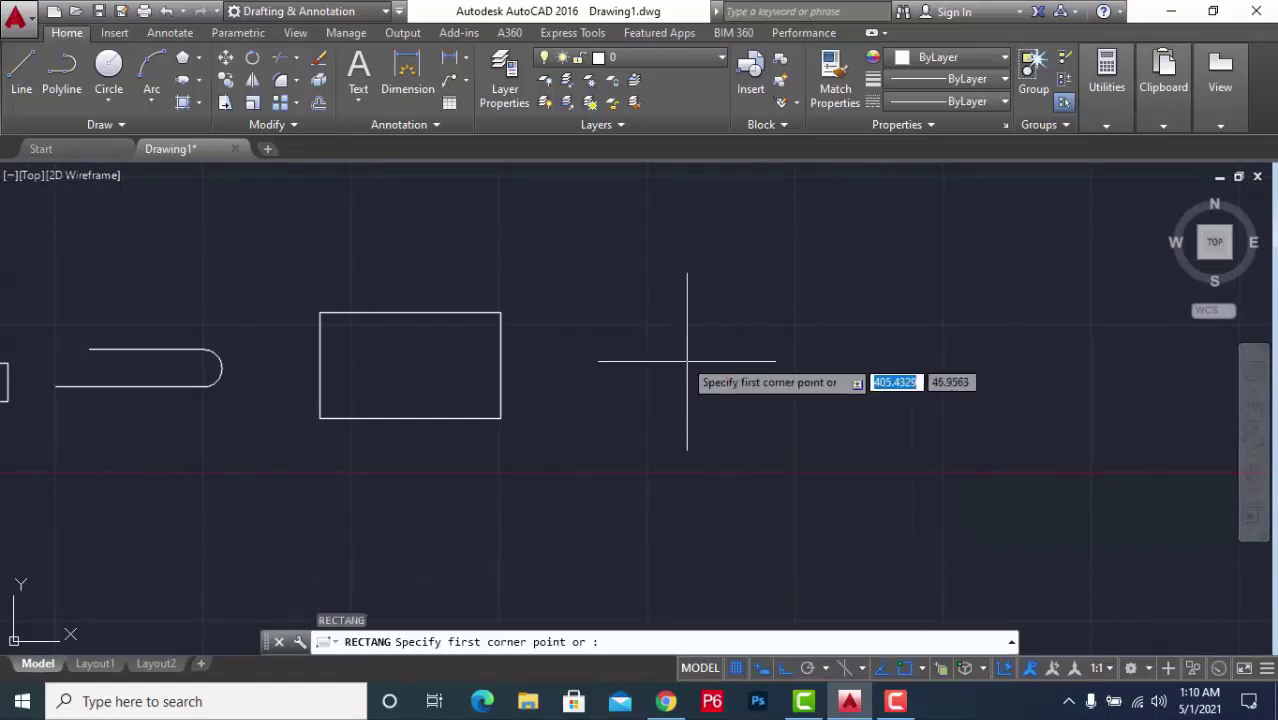
pyautogui.click(621, 298)
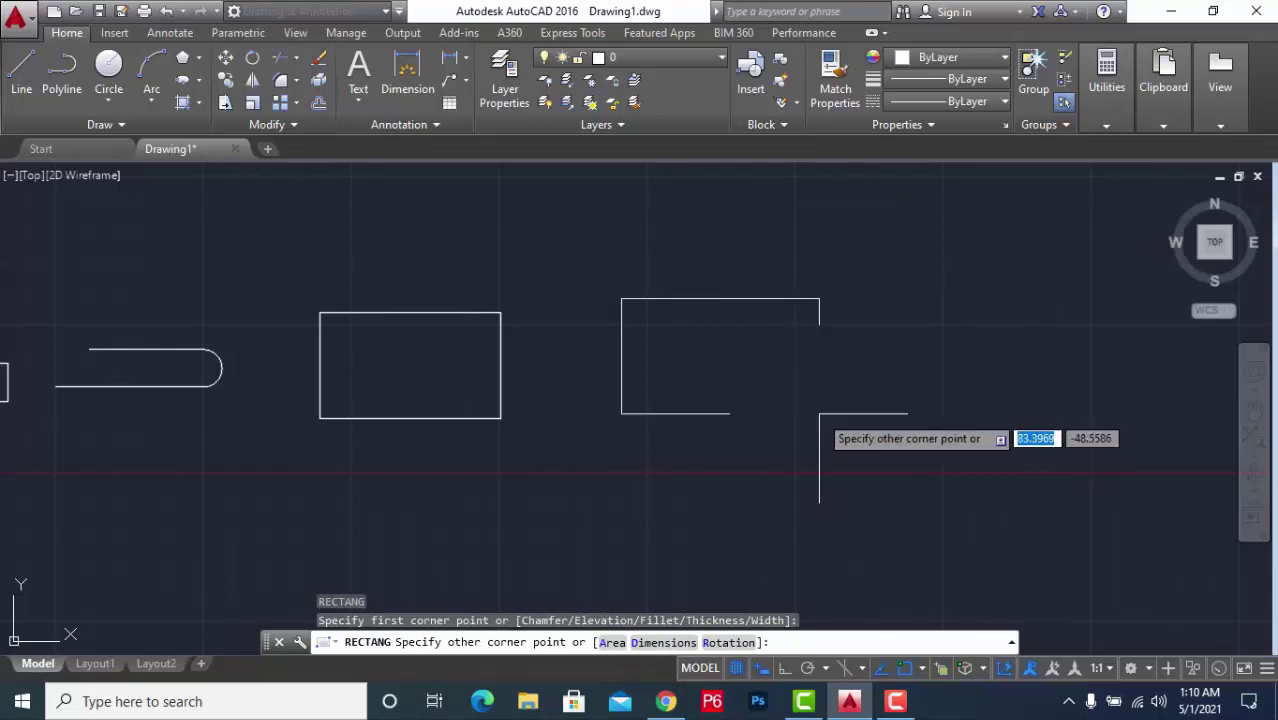
pyautogui.write('d')
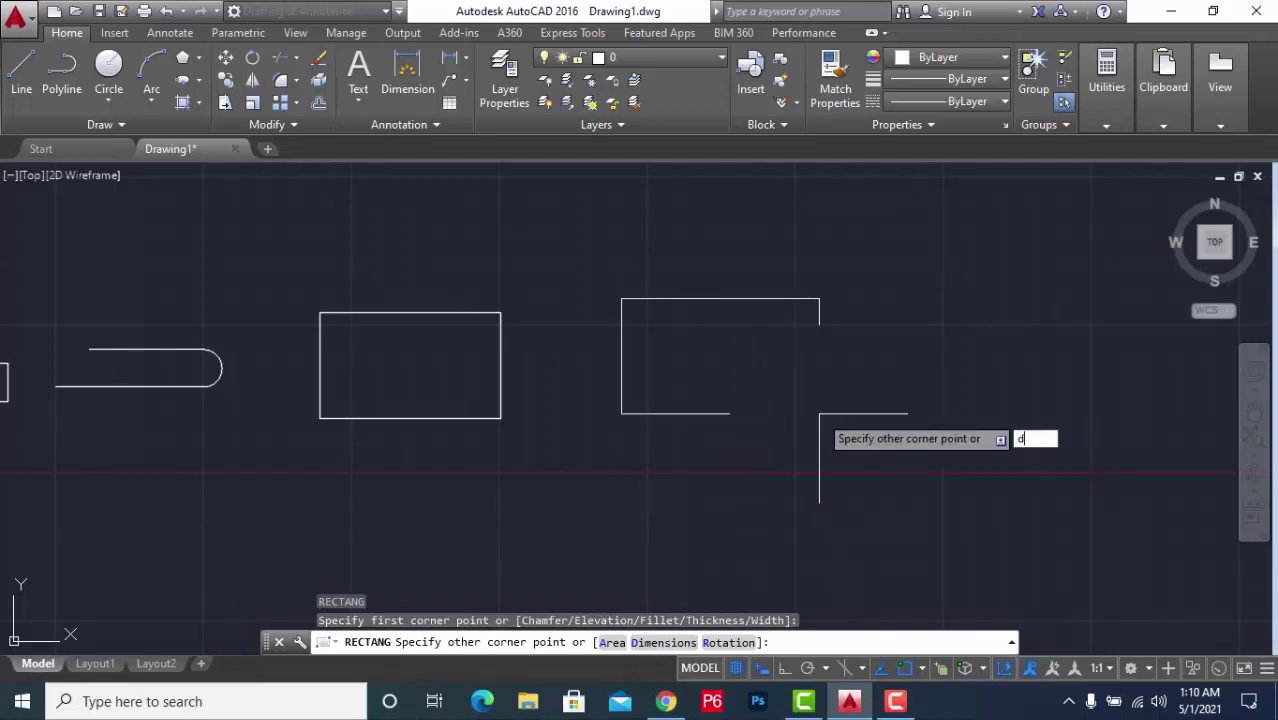
pyautogui.press('Return')
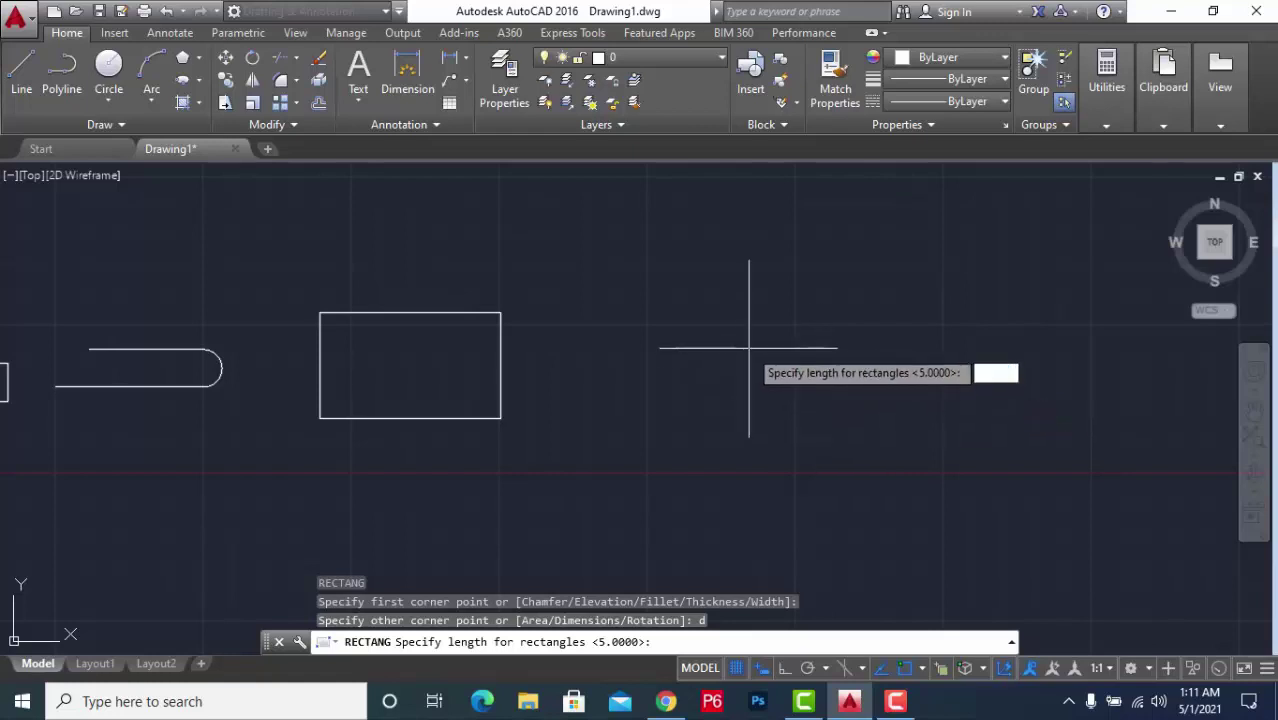
pyautogui.write('5')
pyautogui.press('Return')
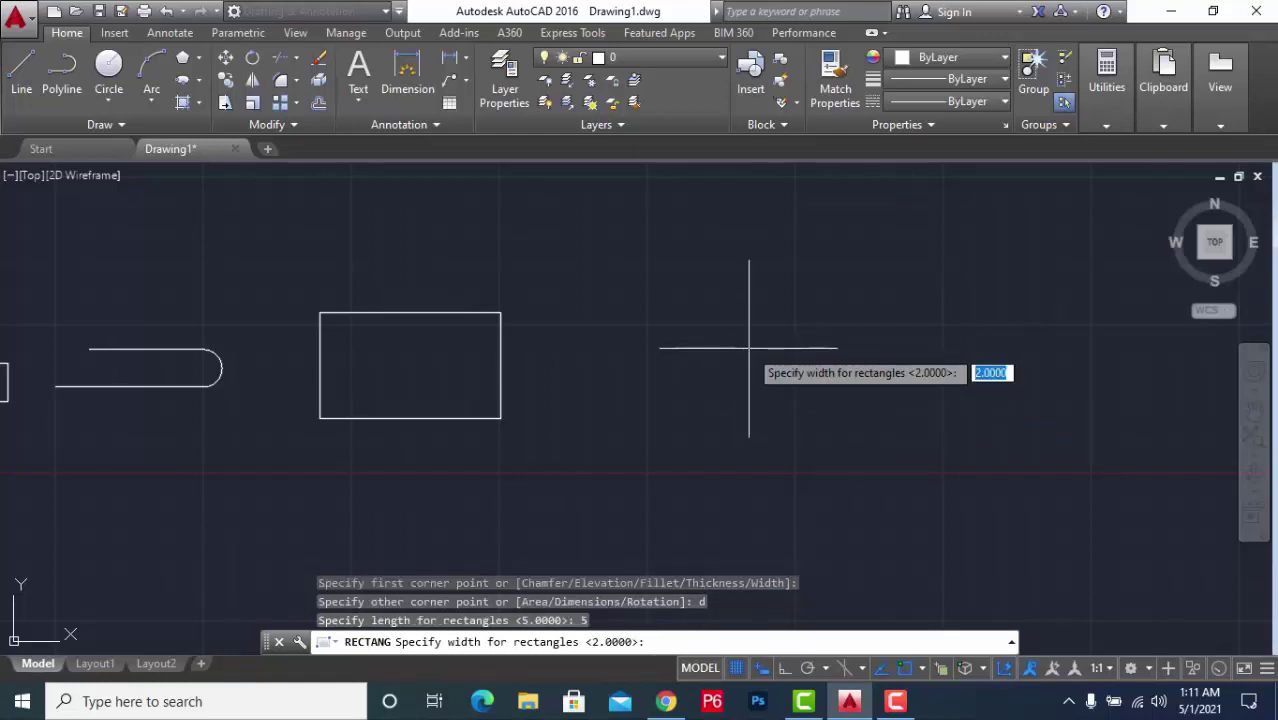
pyautogui.write('2')
pyautogui.press('Return')
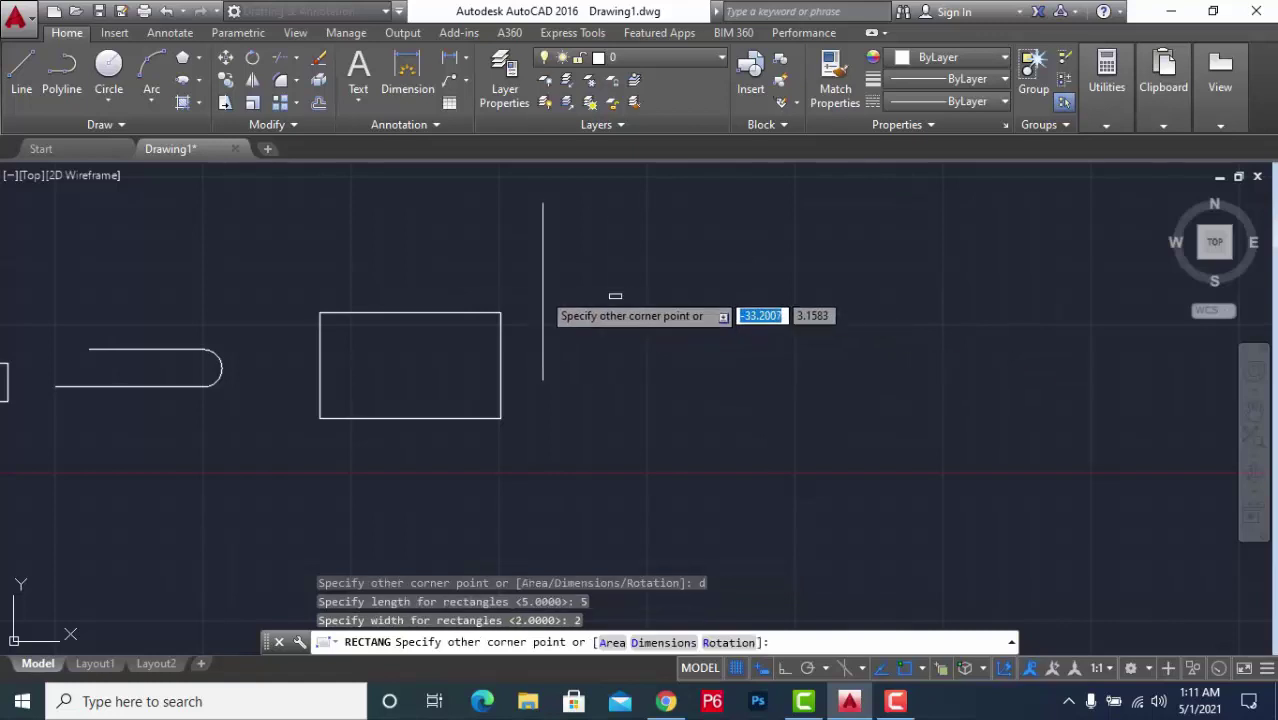
# Place the 5 by 2 rectangle and cancel the stray selection window
pyautogui.scroll(5, 600, 314)
pyautogui.scroll(5, 760, 300)
pyautogui.scroll(5, 811, 301)
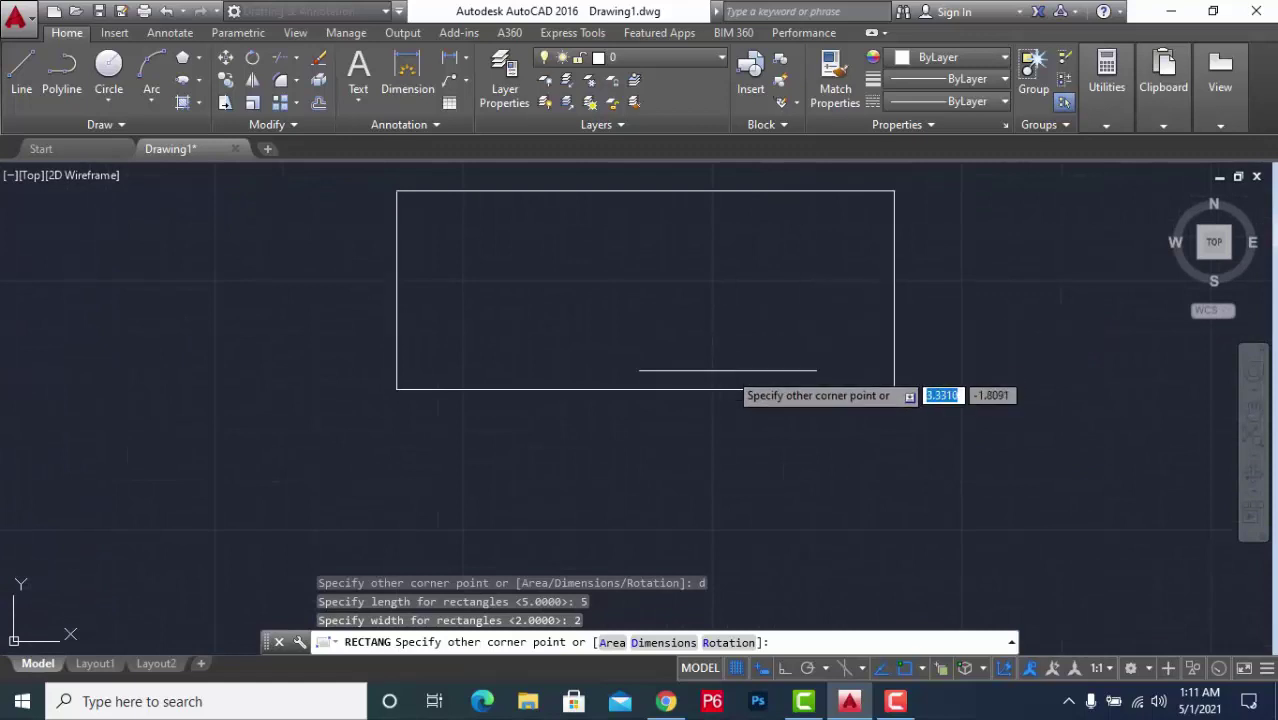
pyautogui.scroll(-4, 728, 415)
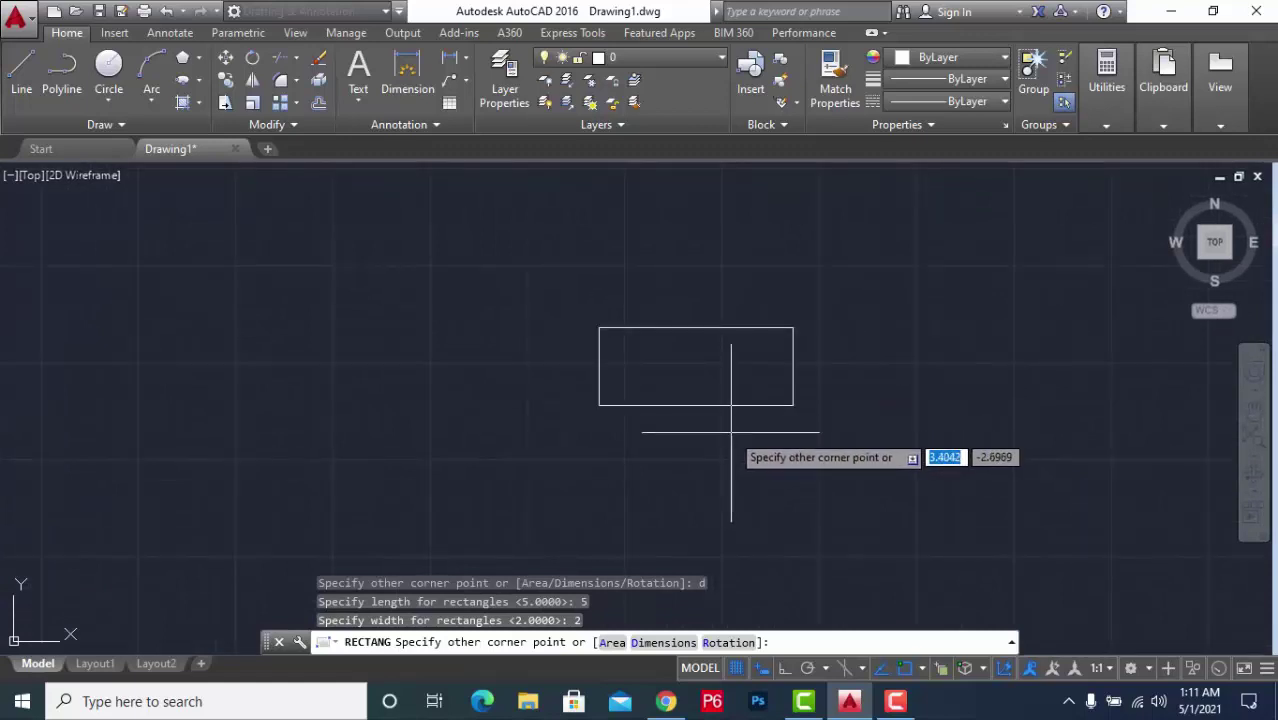
pyautogui.click(731, 432)
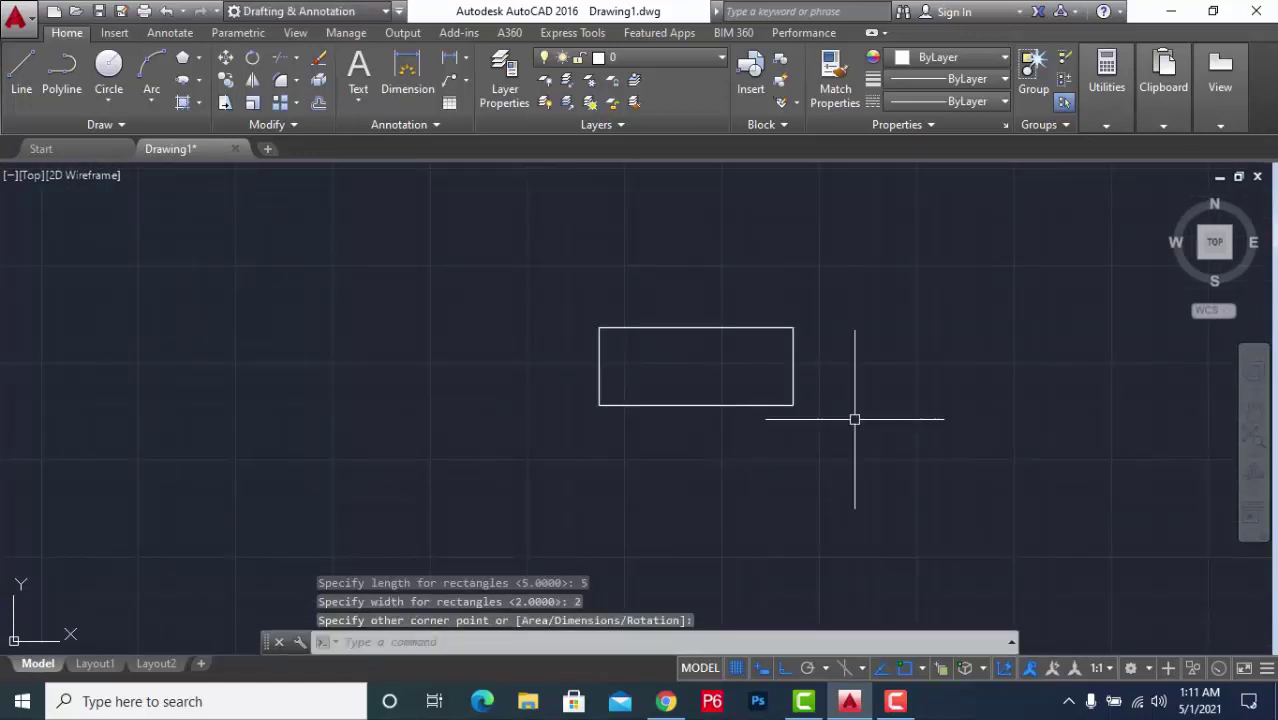
pyautogui.scroll(-4, 827, 397)
pyautogui.scroll(8, 819, 390)
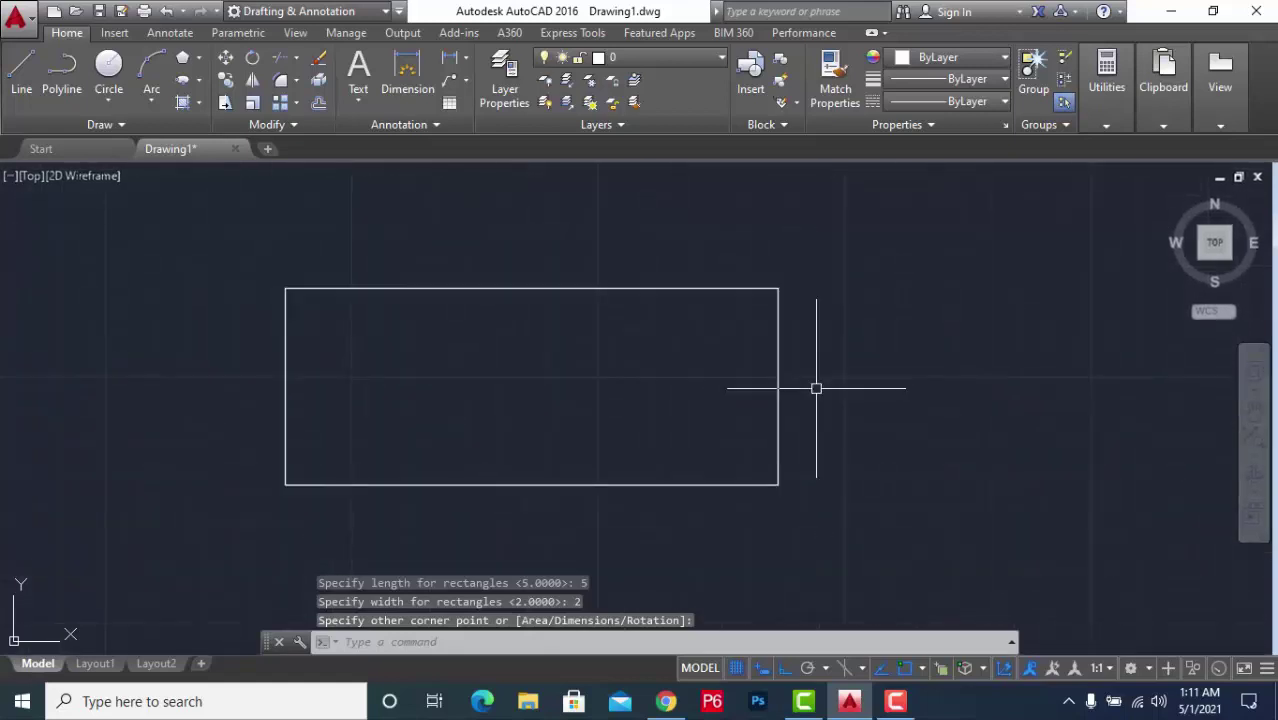
pyautogui.scroll(-5, 831, 339)
pyautogui.scroll(4, 836, 340)
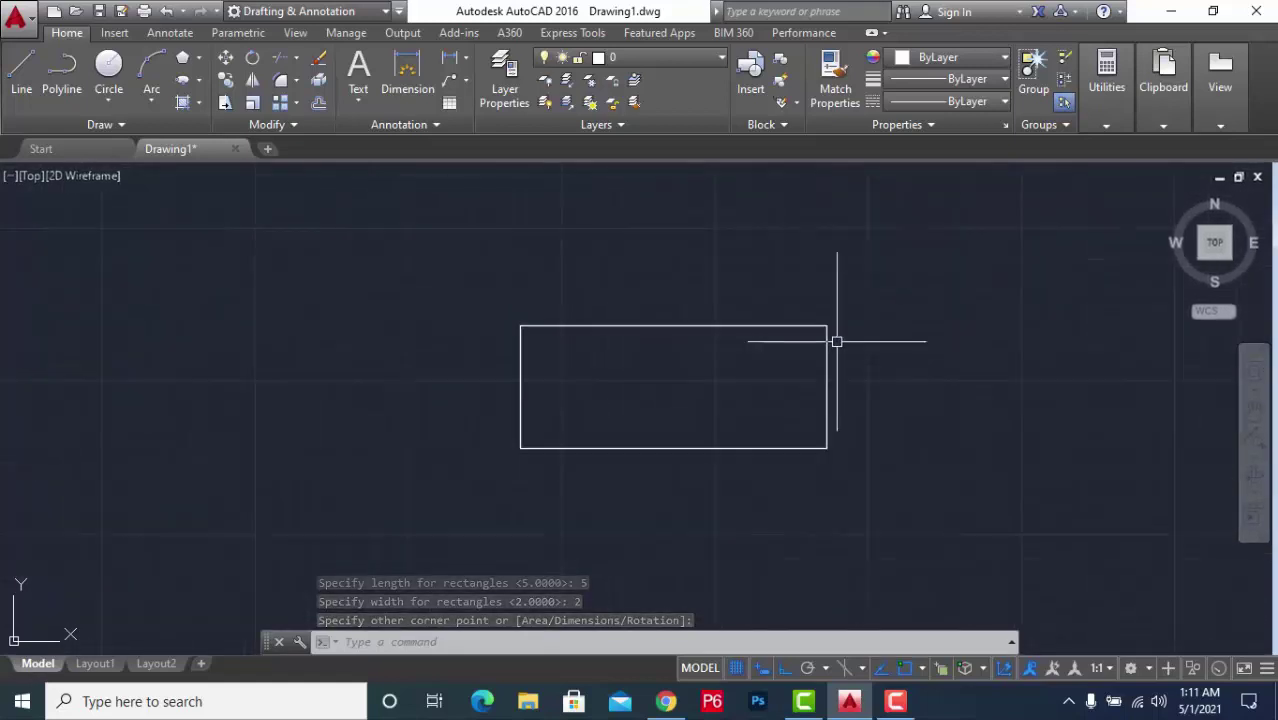
pyautogui.click(887, 281)
pyautogui.press('Escape')
pyautogui.scroll(-5, 391, 294)
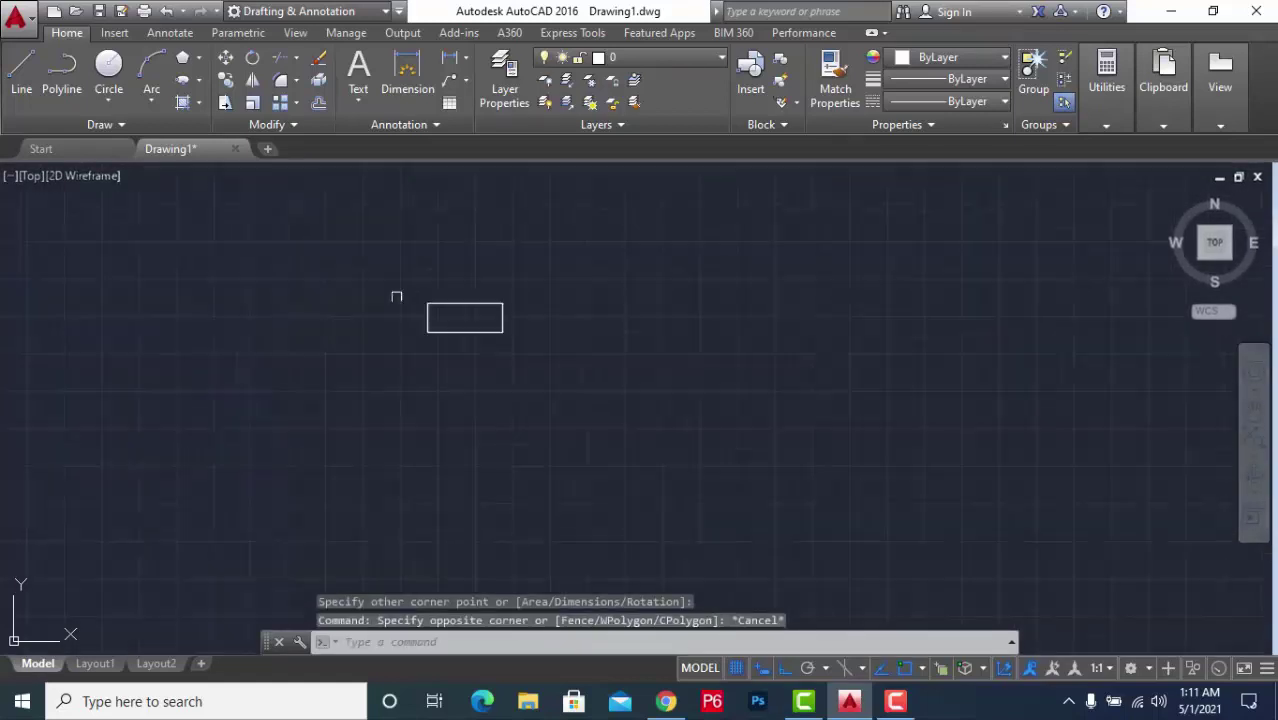
pyautogui.scroll(-5, 540, 345)
# Start another rectangle and give it Dimensions length 10 and width 5
pyautogui.scroll(2, 560, 390)
pyautogui.write('R')
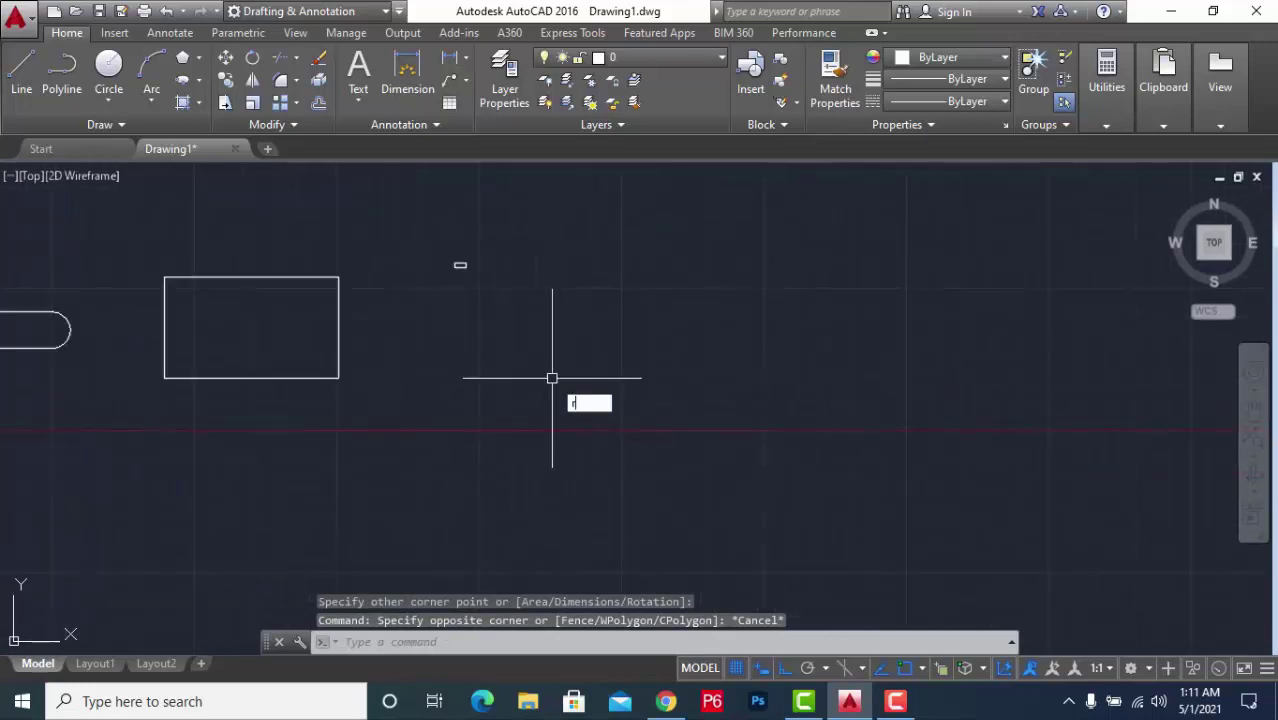
pyautogui.write('ec')
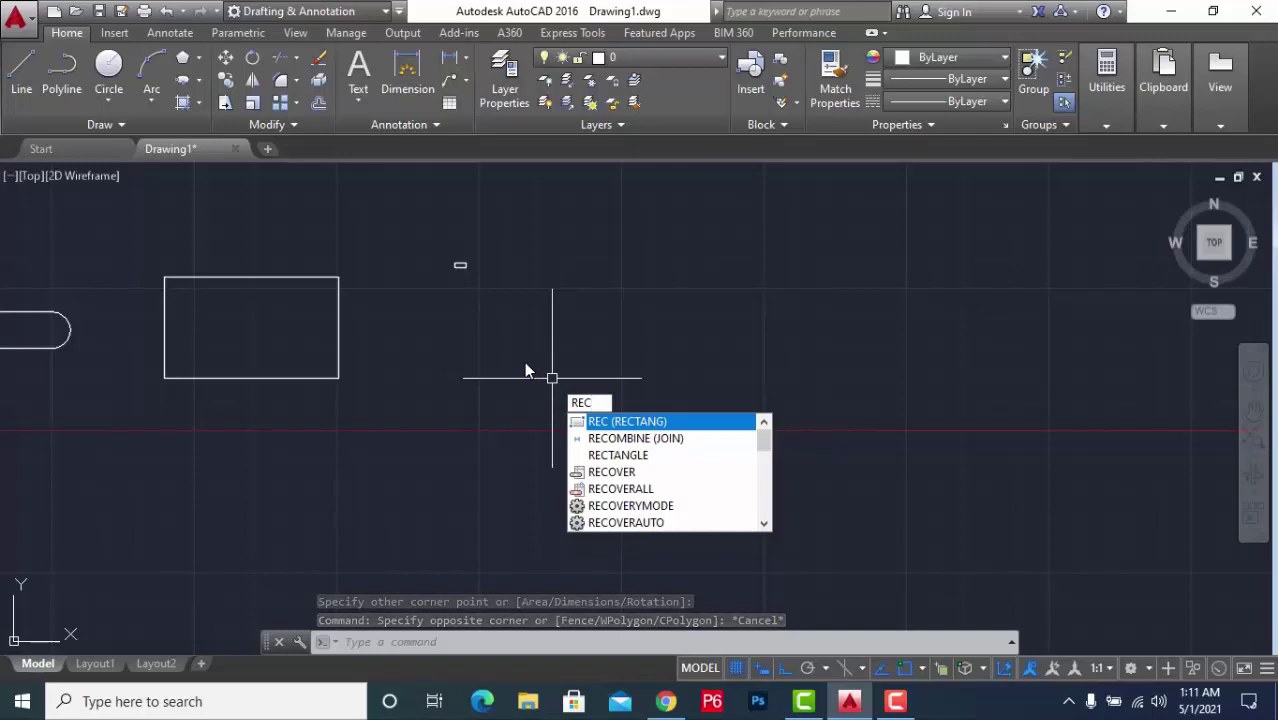
pyautogui.press('Return')
pyautogui.click(460, 328)
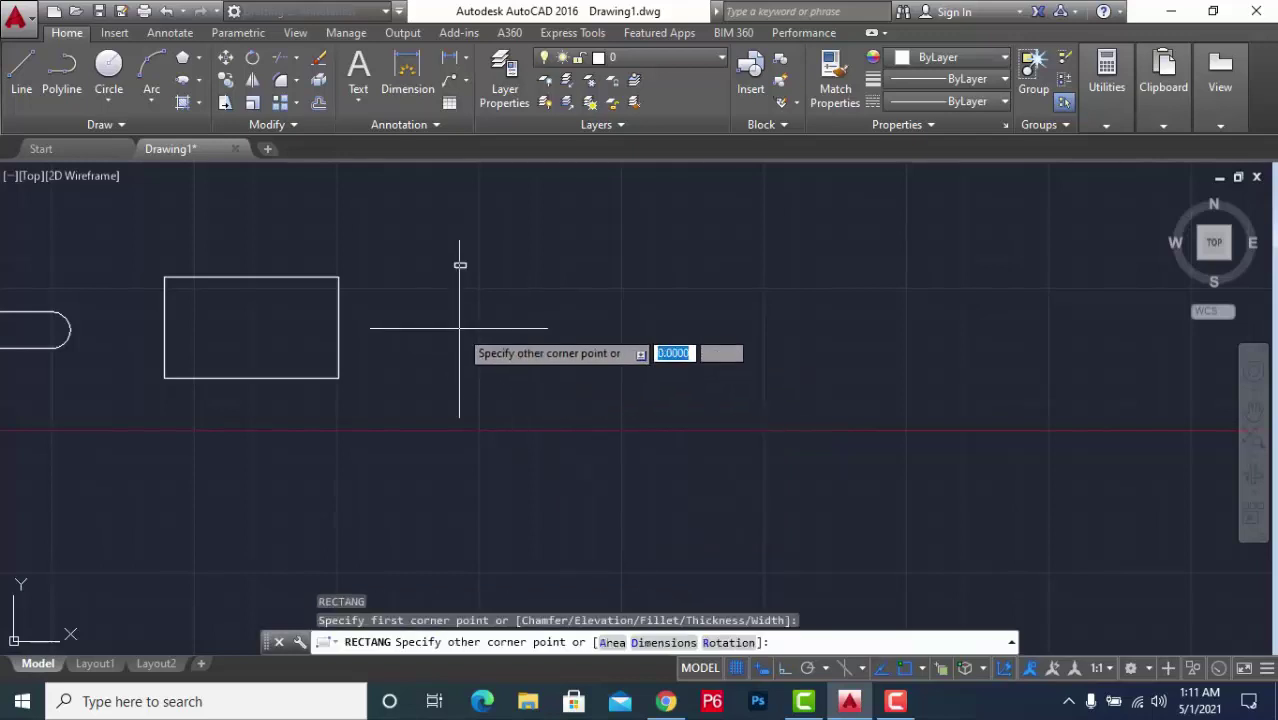
pyautogui.write('d')
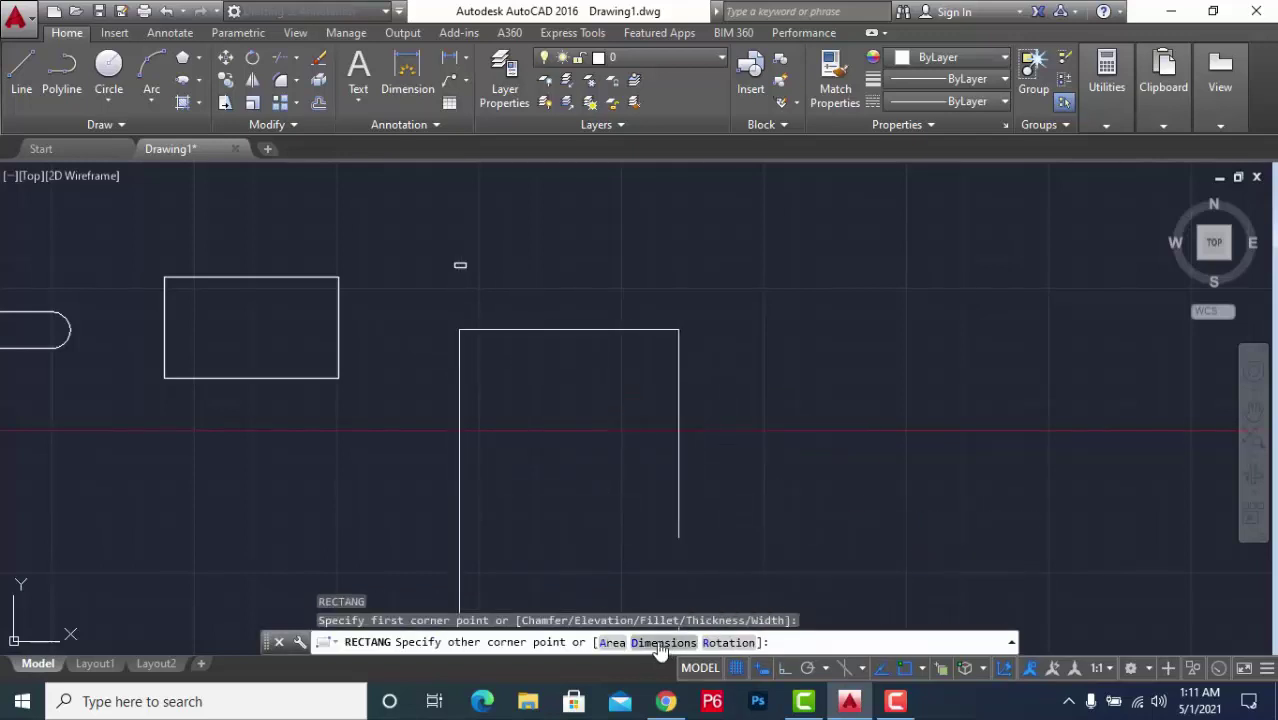
pyautogui.press('Return')
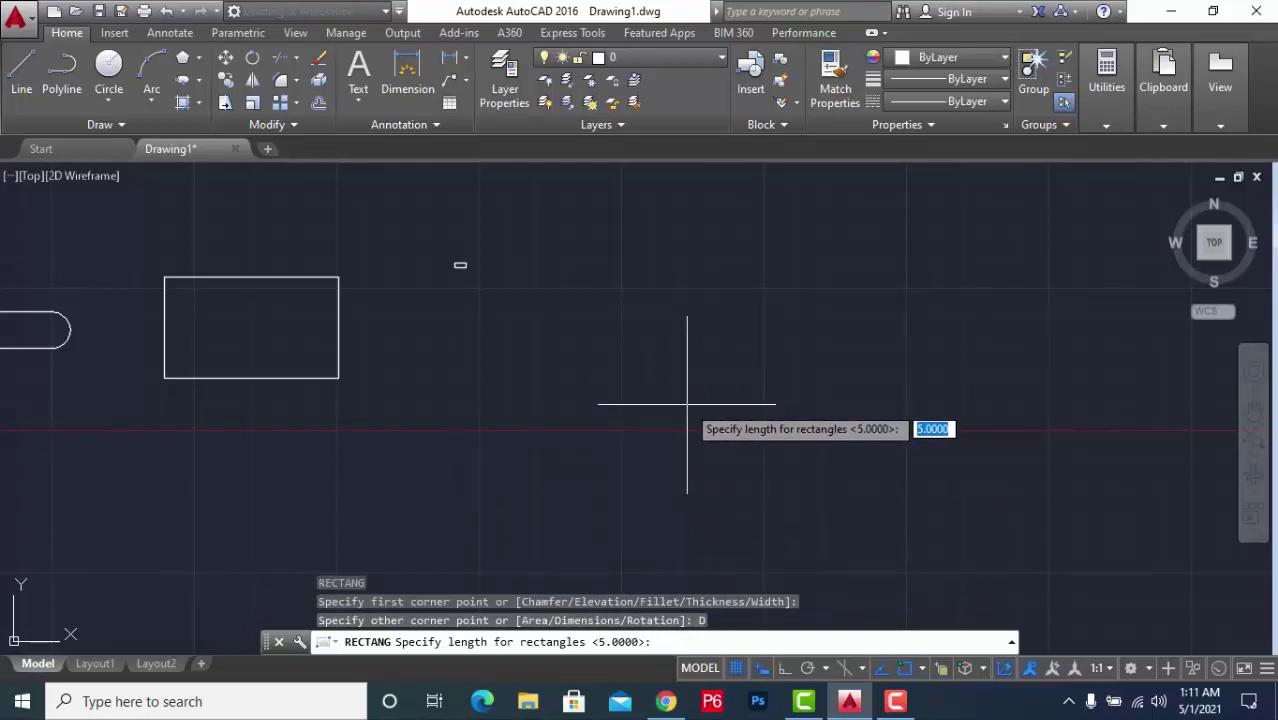
pyautogui.write('10')
pyautogui.press('Return')
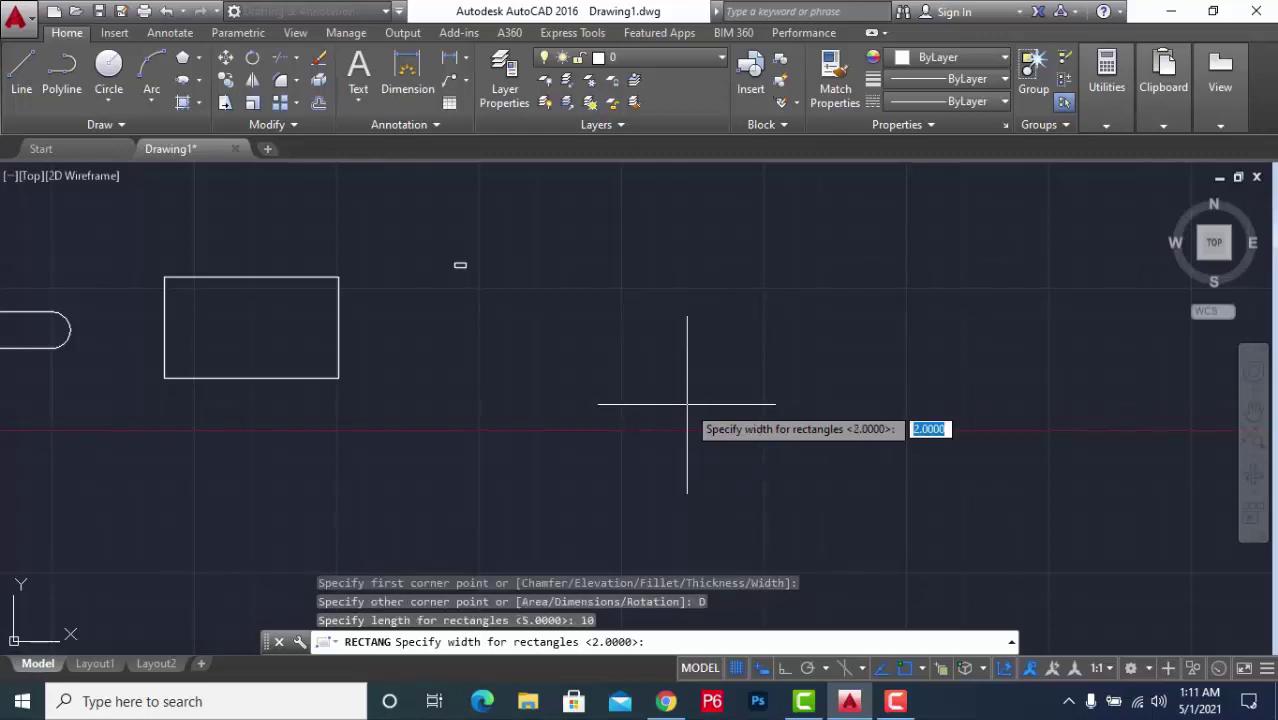
pyautogui.write('5')
pyautogui.press('Return')
# Place the 10 by 5 rectangle and end the Rectangle command
pyautogui.scroll(5, 455, 300)
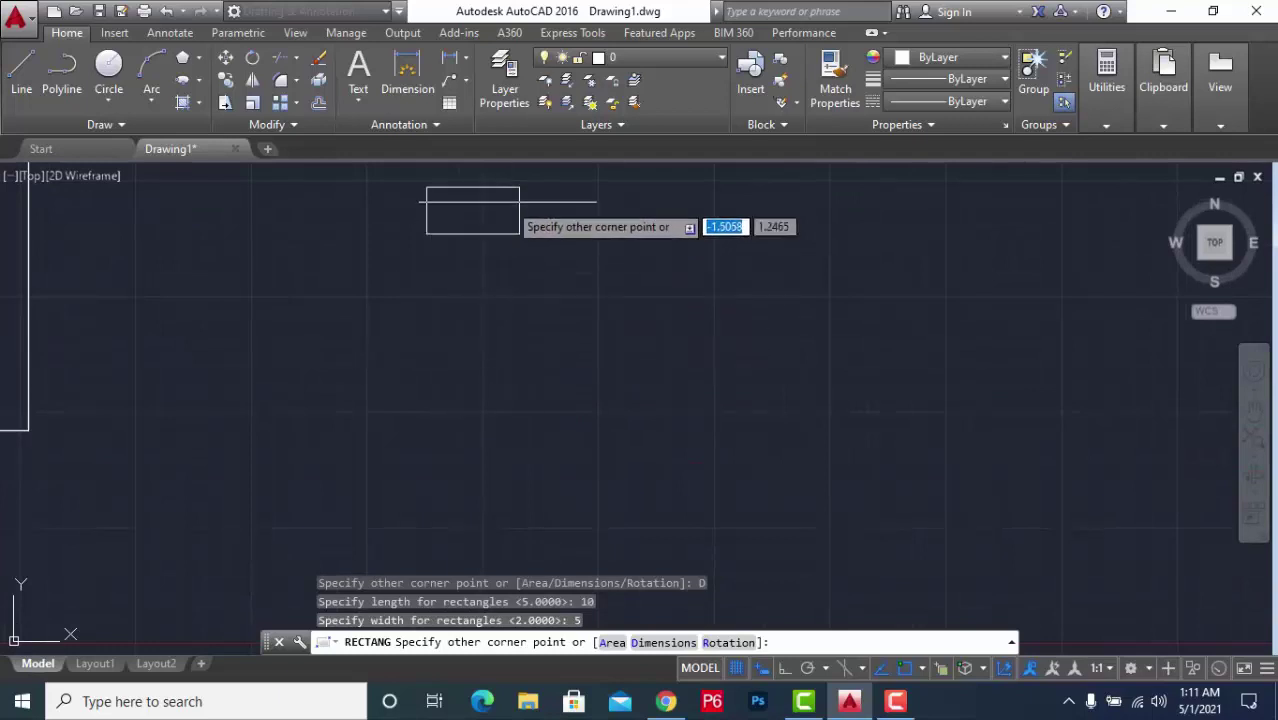
pyautogui.scroll(3, 508, 202)
pyautogui.click(924, 440)
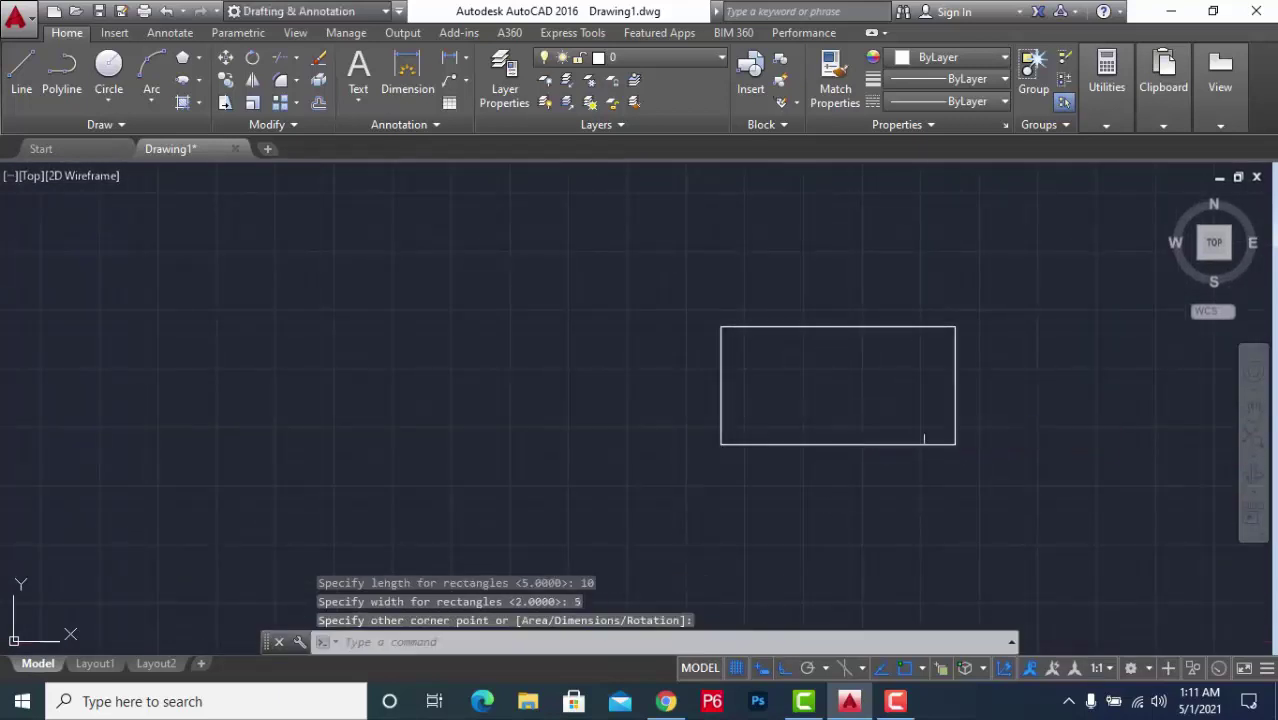
pyautogui.scroll(3, 1061, 402)
pyautogui.scroll(-3, 370, 404)
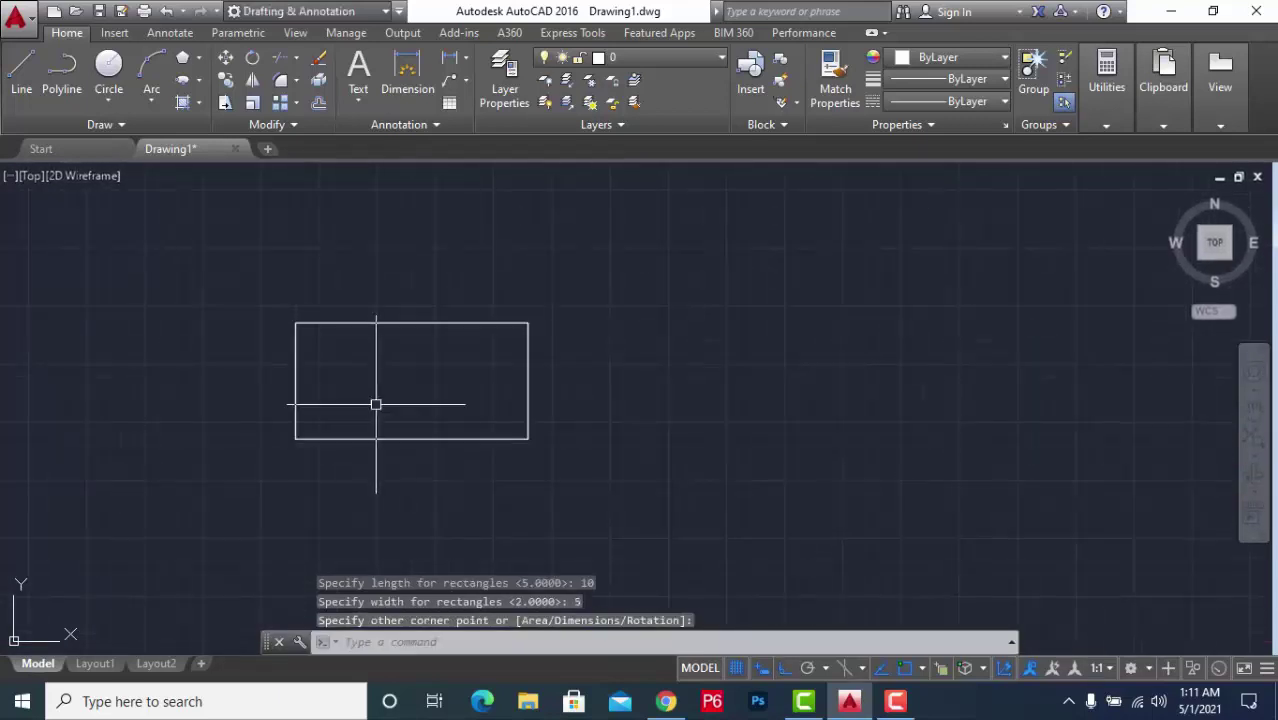
pyautogui.scroll(-4, 440, 435)
pyautogui.press('Escape')
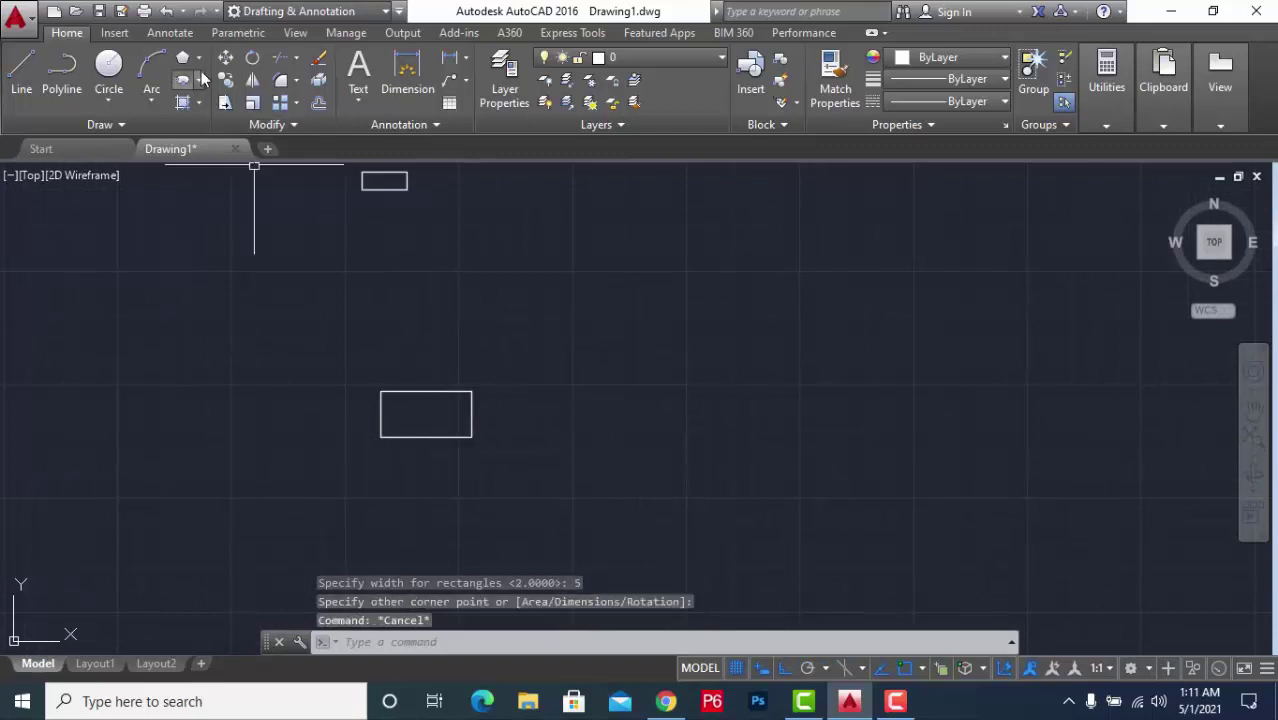
pyautogui.click(198, 57)
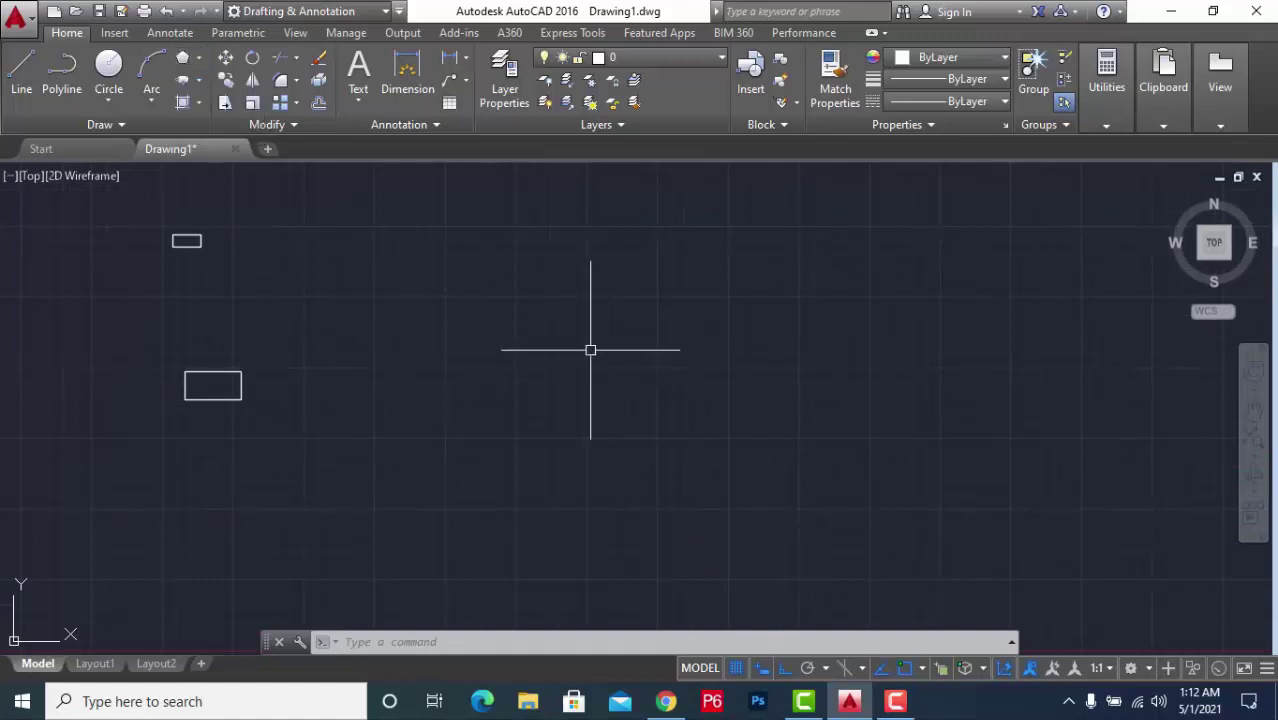
# Draw a POL pentagon in the open area, inscribed in a circle of radius 5
pyautogui.write('PO')
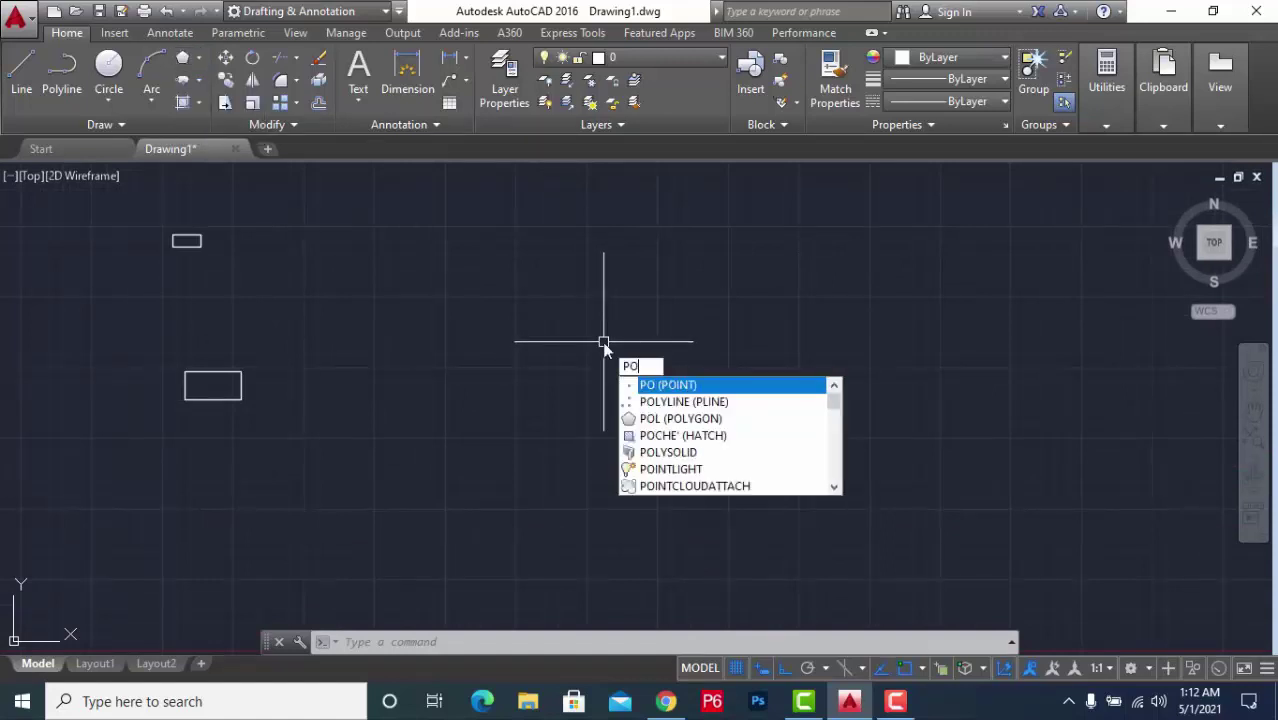
pyautogui.write('L')
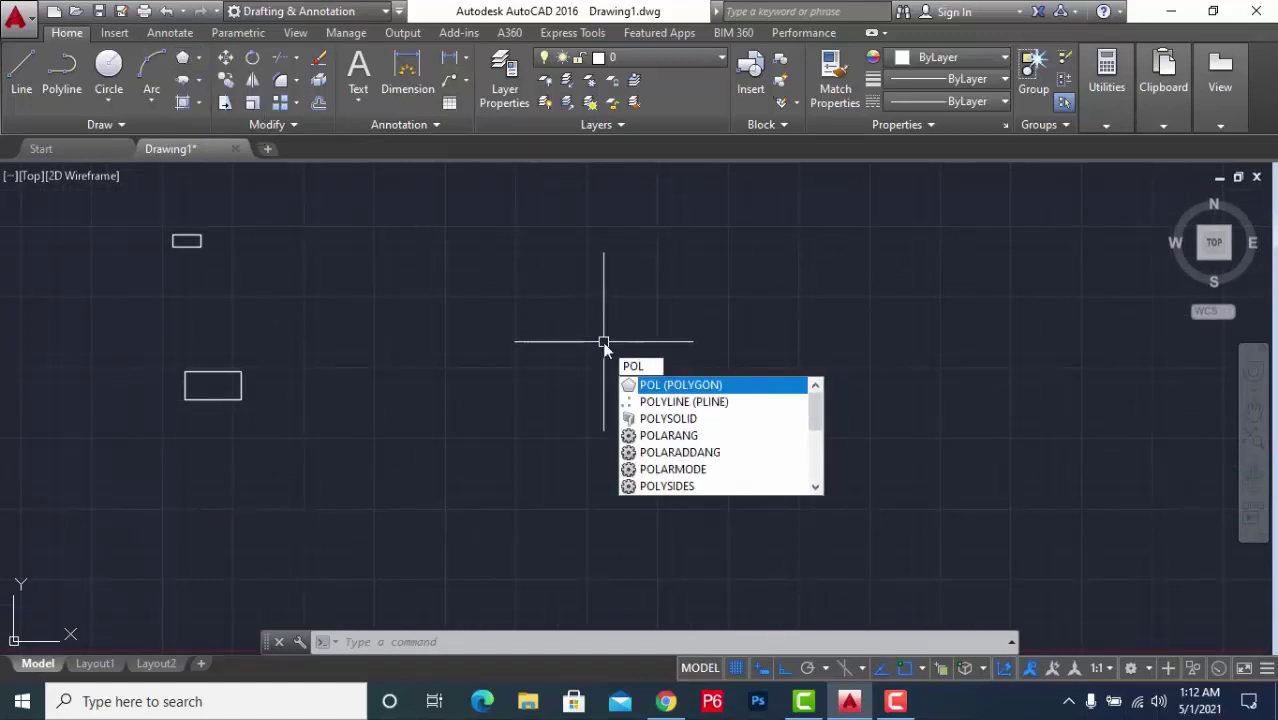
pyautogui.press('Return')
pyautogui.write('5')
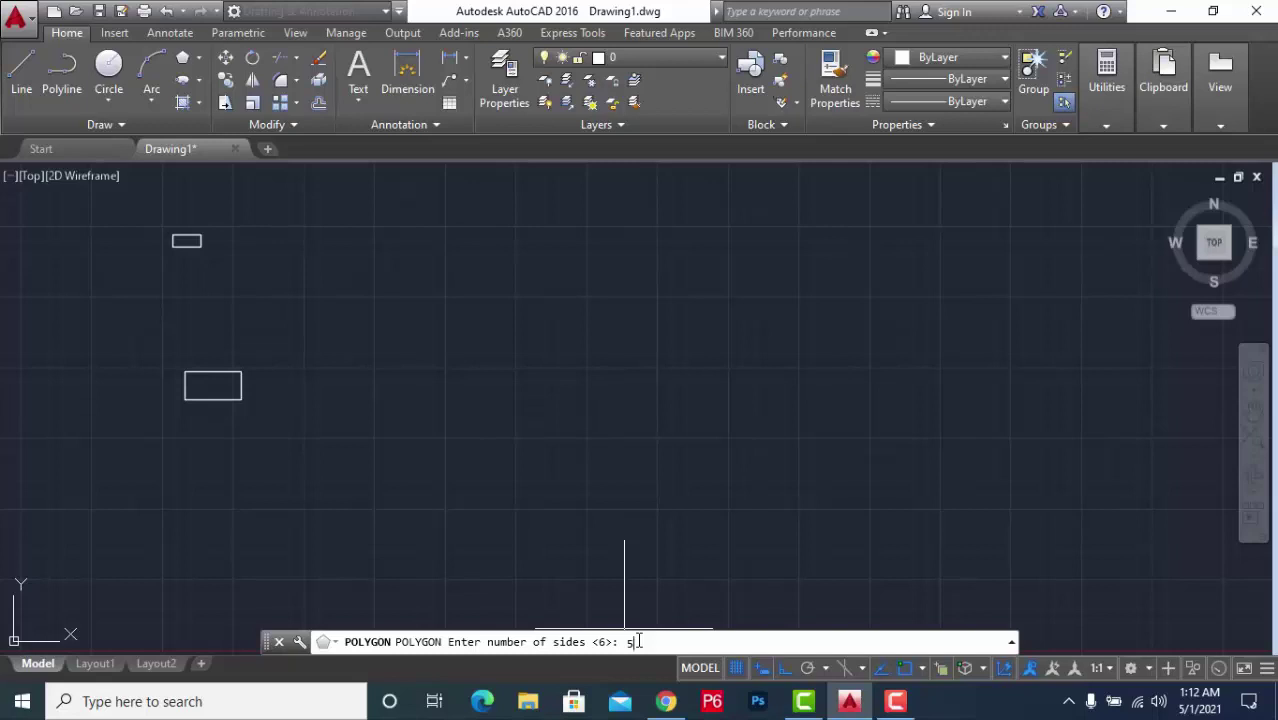
pyautogui.press('Return')
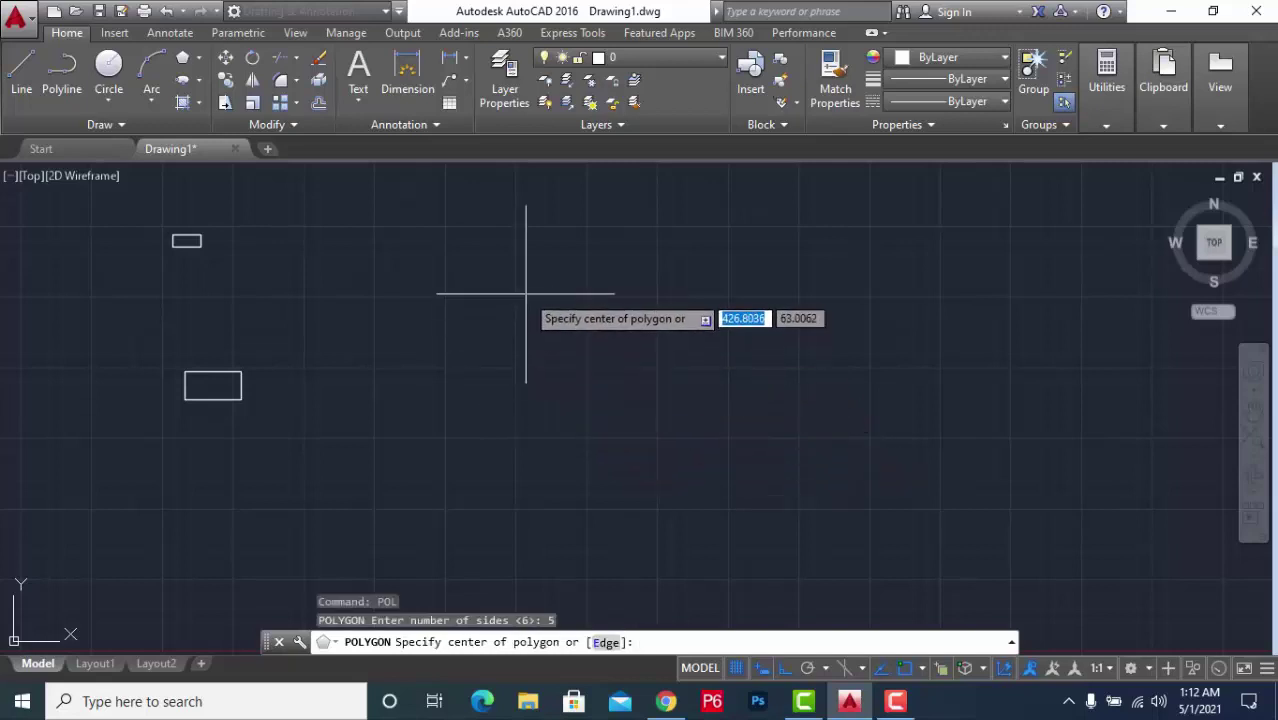
pyautogui.click(660, 350)
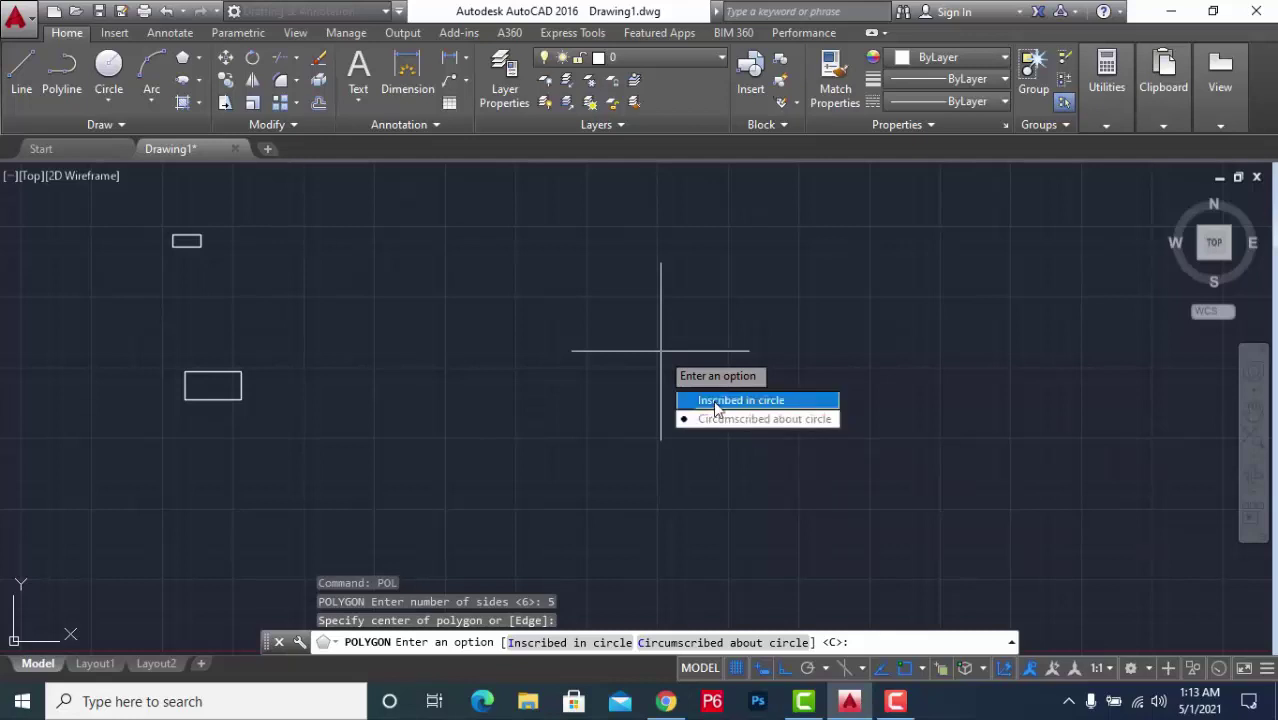
pyautogui.click(716, 402)
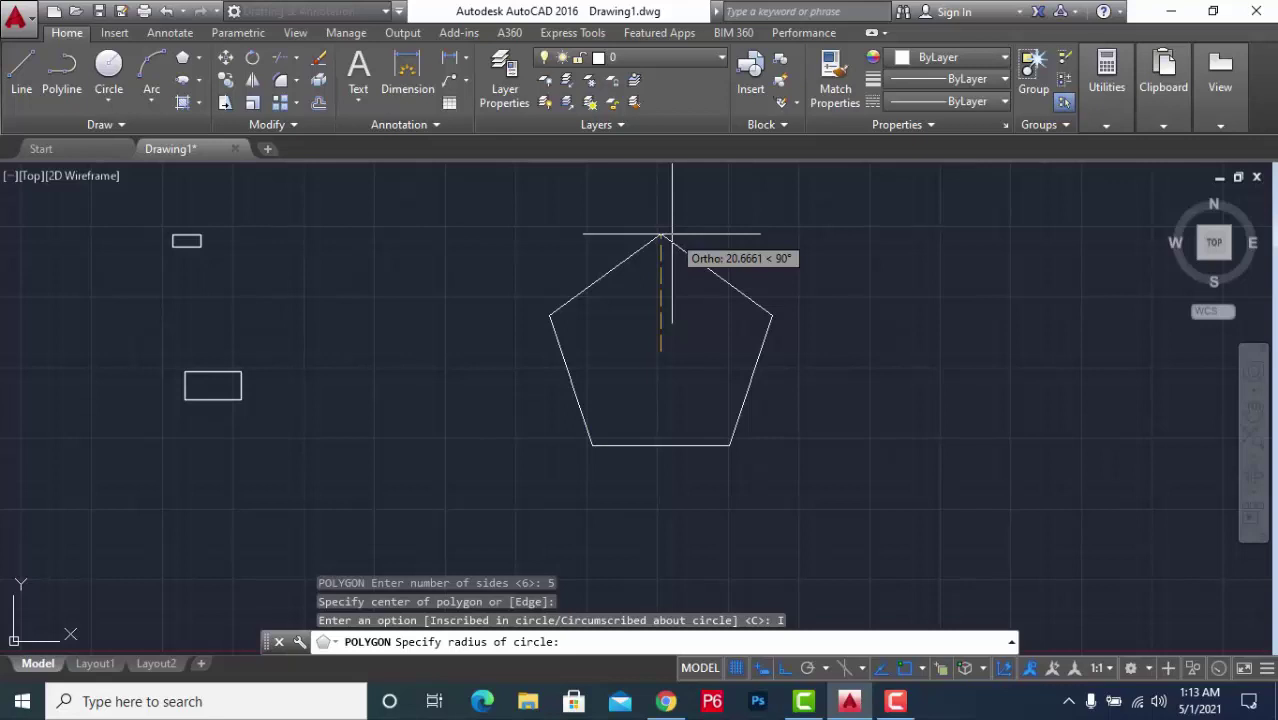
pyautogui.write('5')
pyautogui.press('Return')
pyautogui.scroll(2, 712, 328)
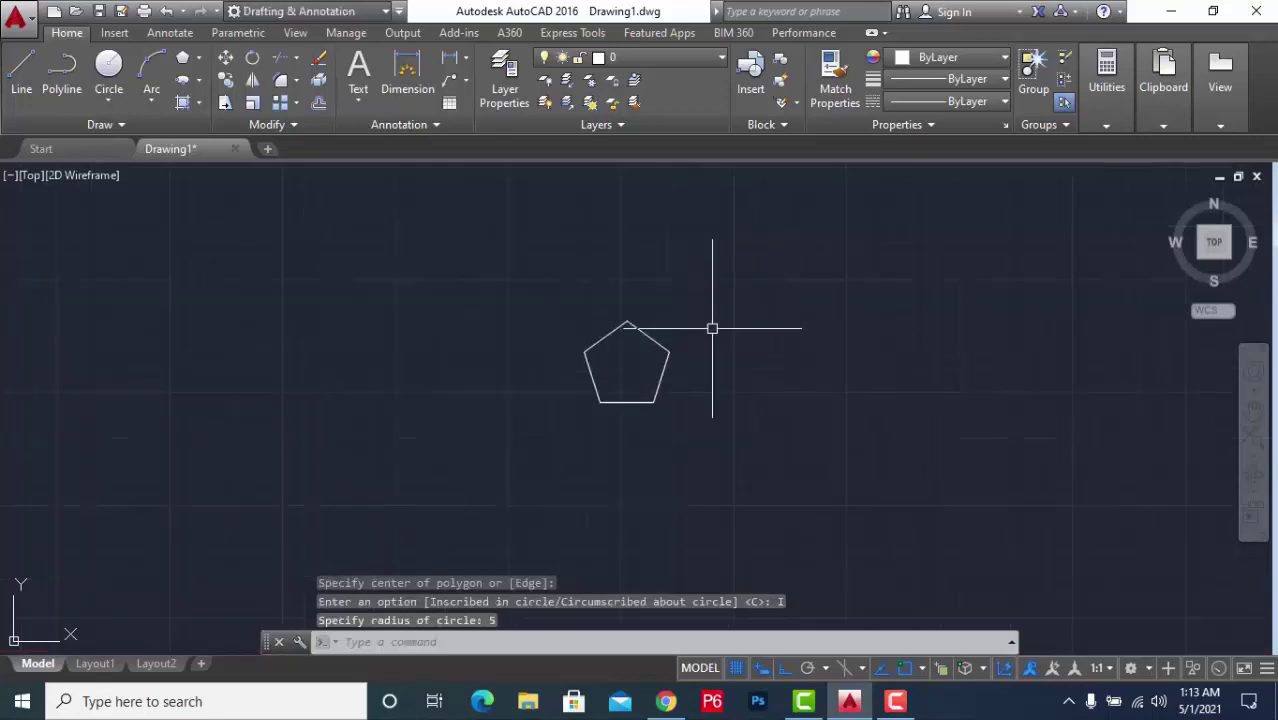
pyautogui.scroll(2, 670, 350)
pyautogui.scroll(2, 610, 418)
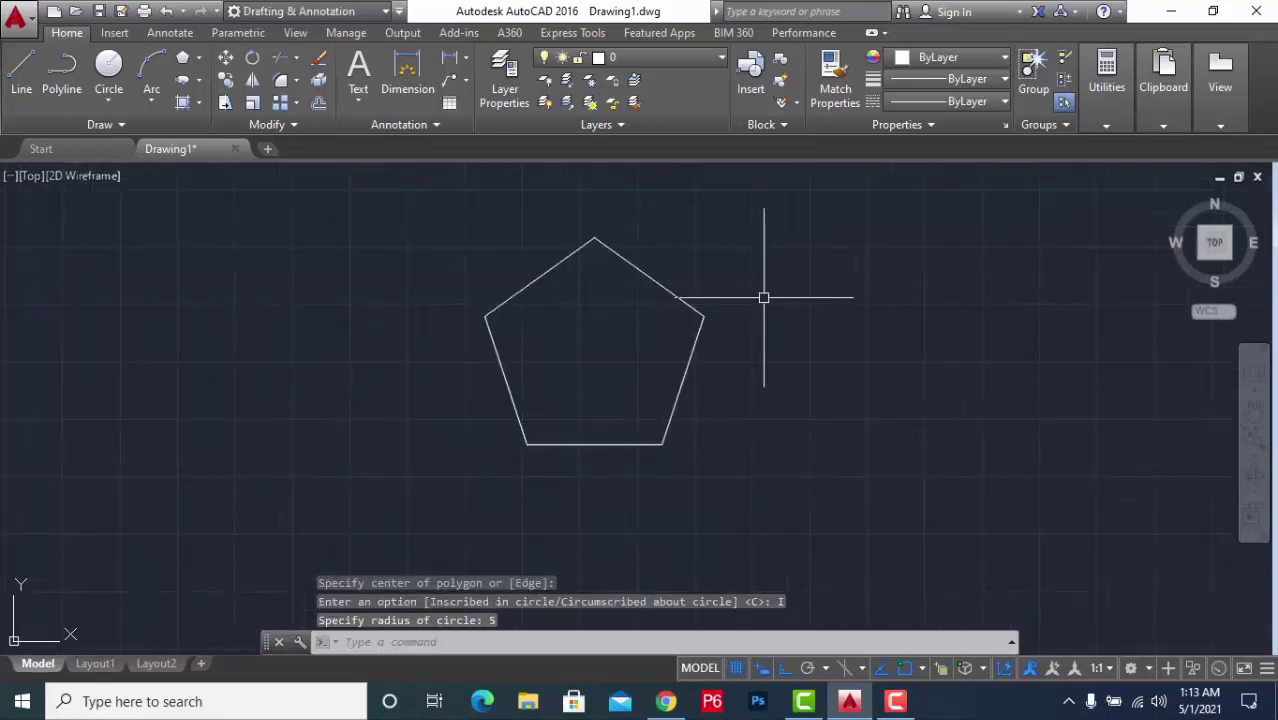
pyautogui.scroll(-3, 471, 366)
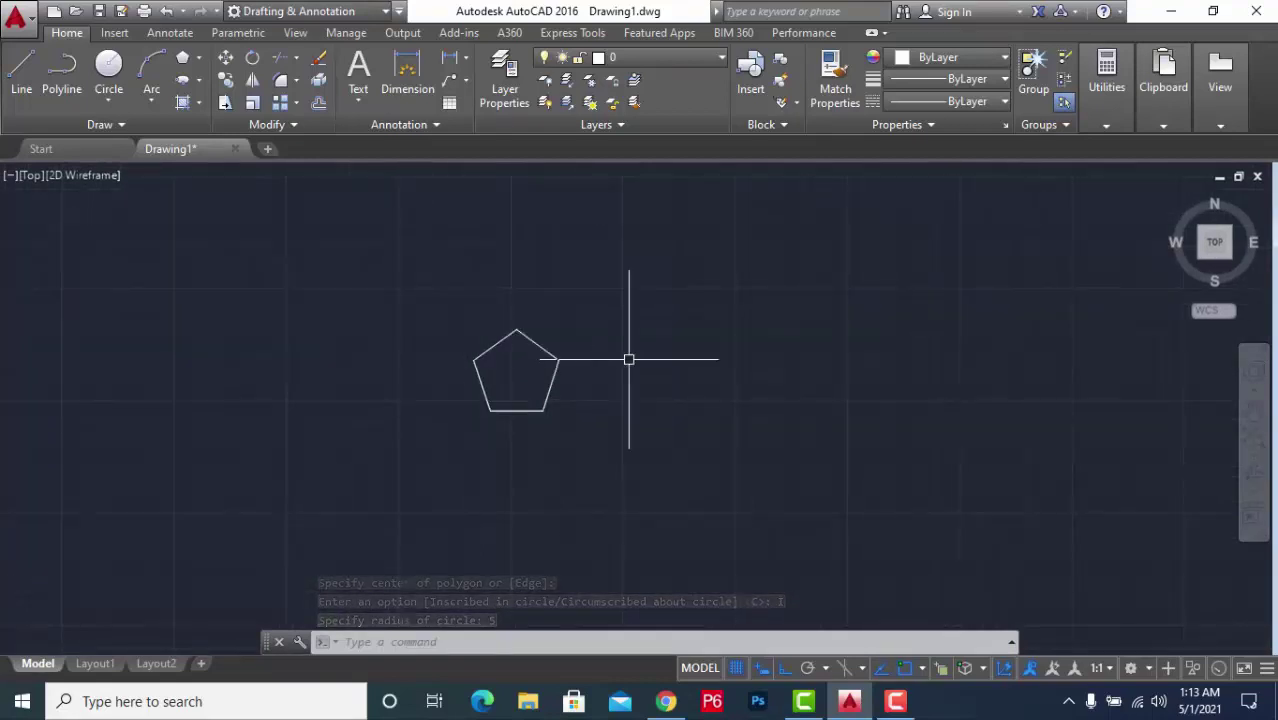
pyautogui.scroll(2, 628, 358)
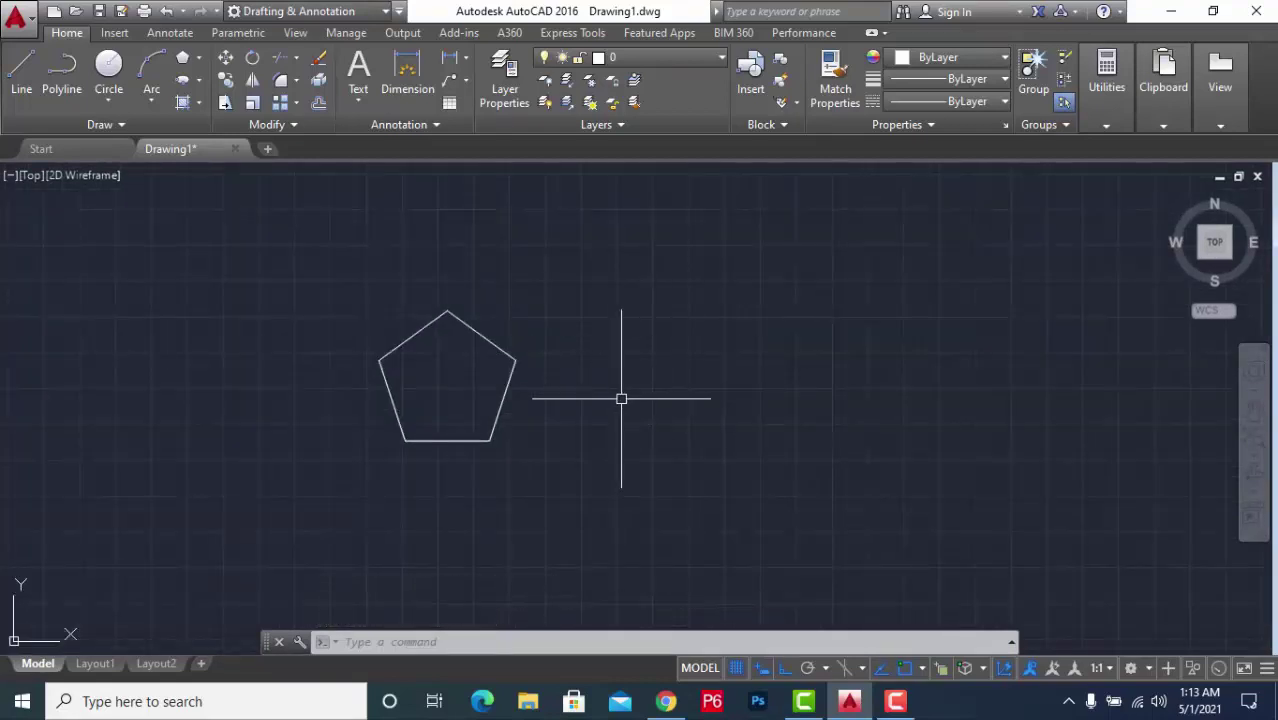
# Draw a radius-5 circle centred on the pentagon, passing through its corners
pyautogui.write('c')
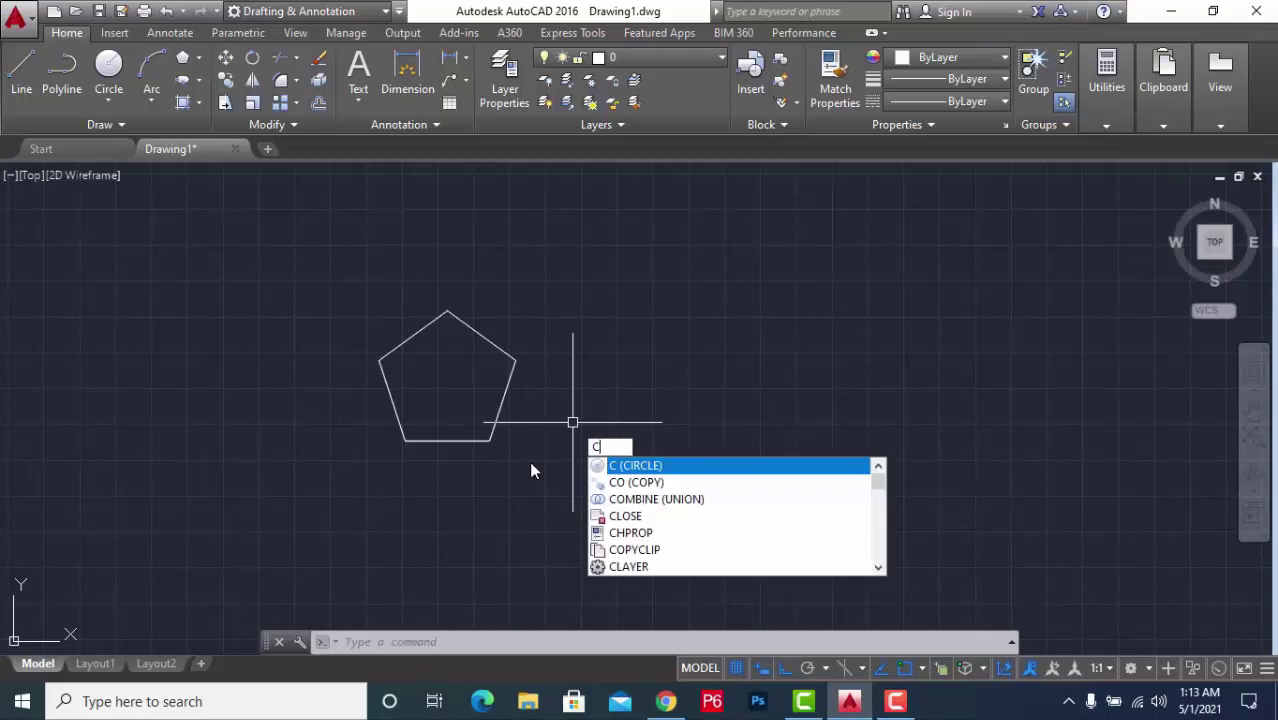
pyautogui.press('Return')
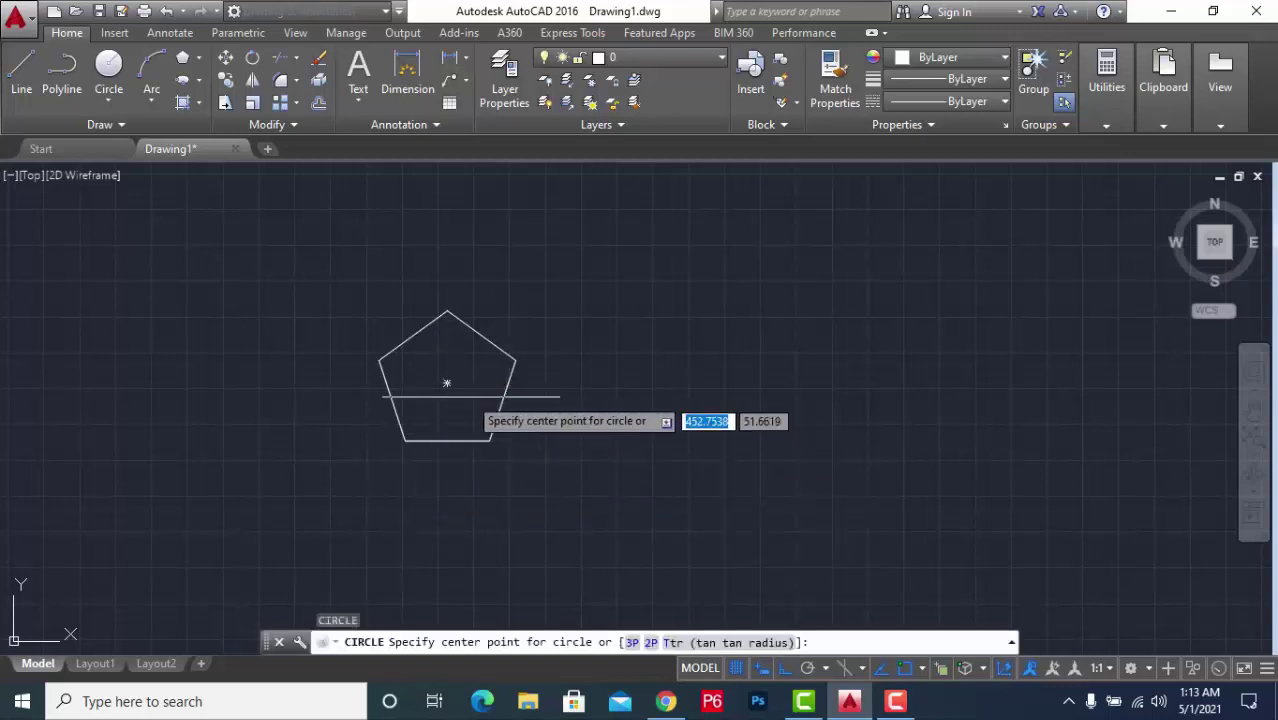
pyautogui.click(446, 383)
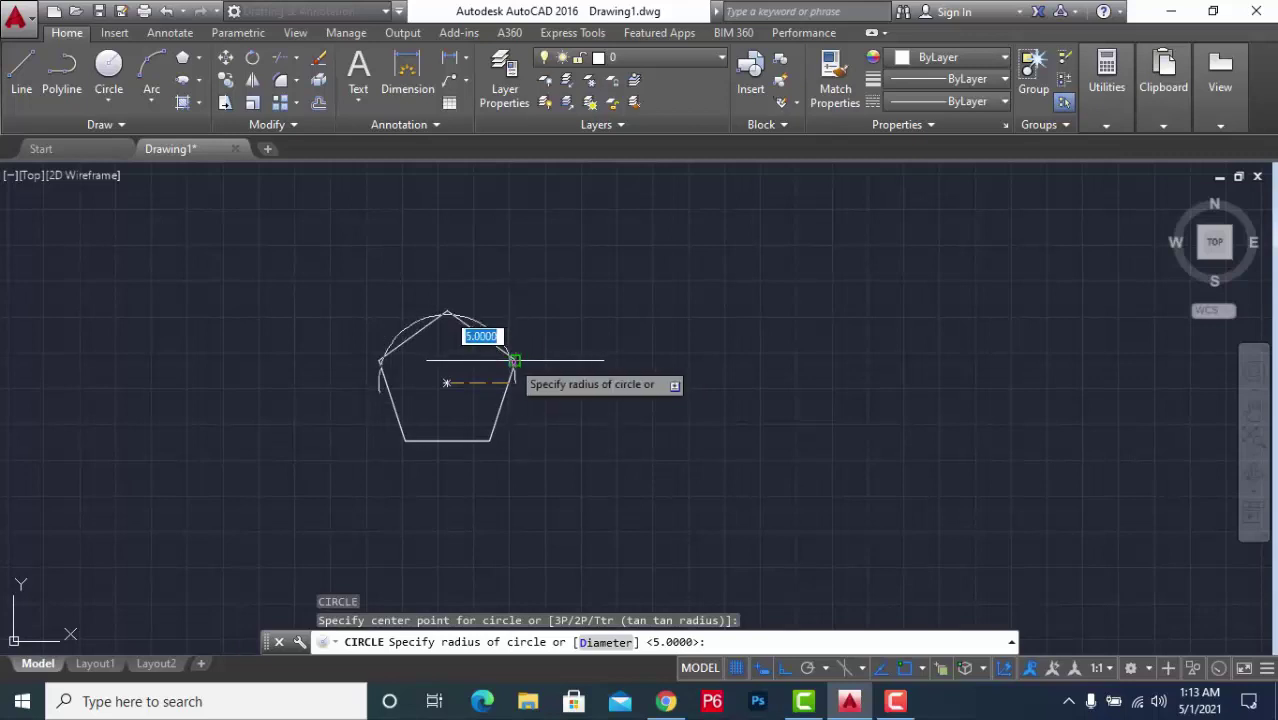
pyautogui.click(514, 360)
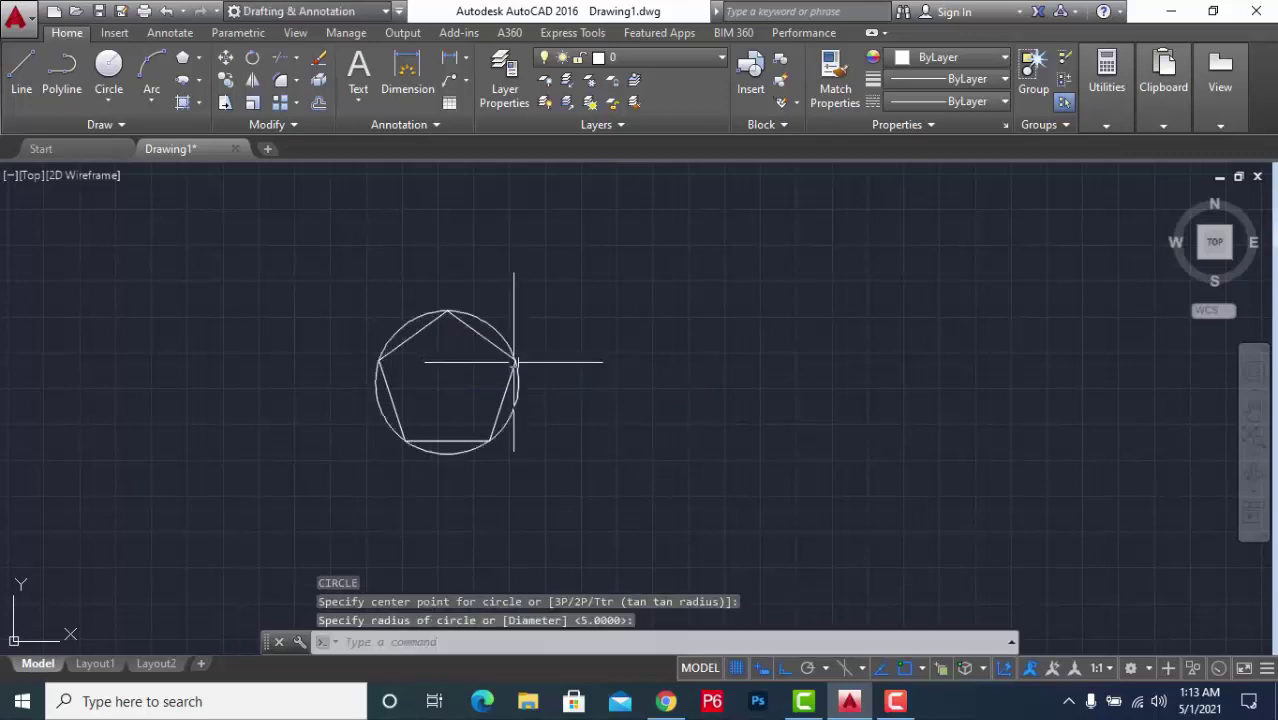
pyautogui.scroll(4, 514, 360)
pyautogui.scroll(-2, 628, 372)
# Start a diameter dimension on the new circle, then cancel it
pyautogui.write('dd')
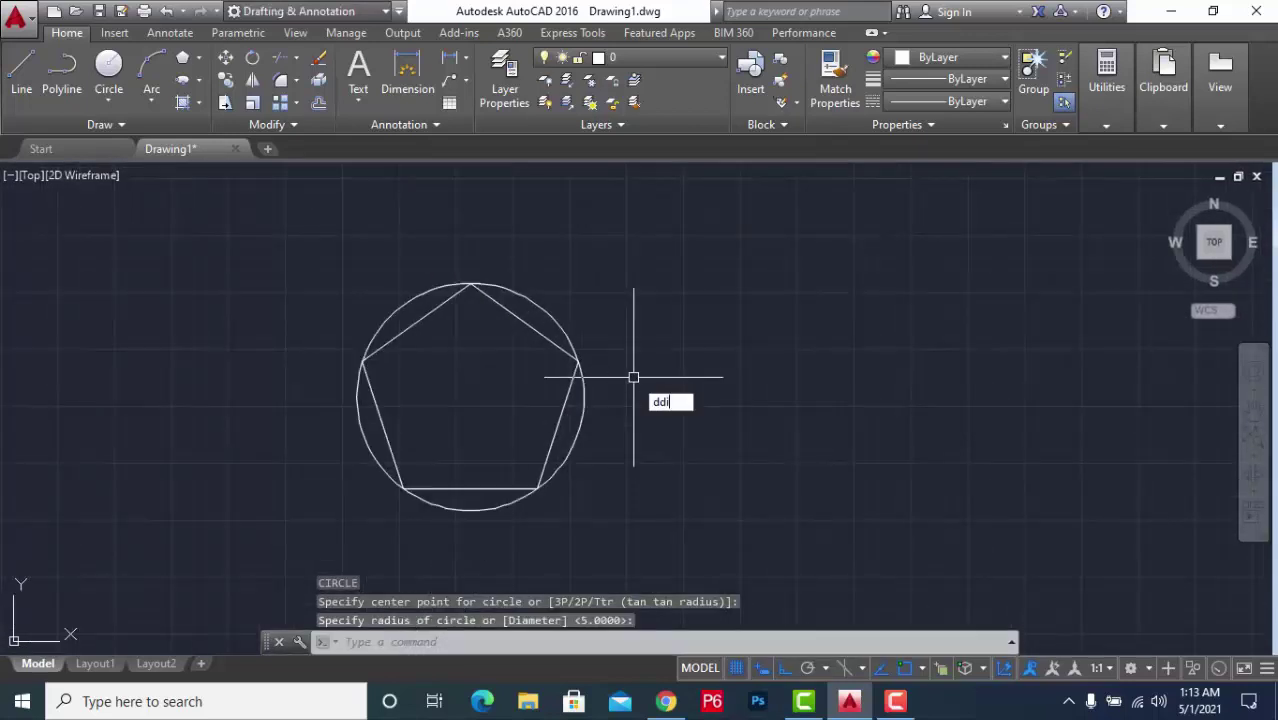
pyautogui.press('Return')
pyautogui.click(577, 345)
pyautogui.scroll(3, 633, 320)
pyautogui.scroll(2, 638, 317)
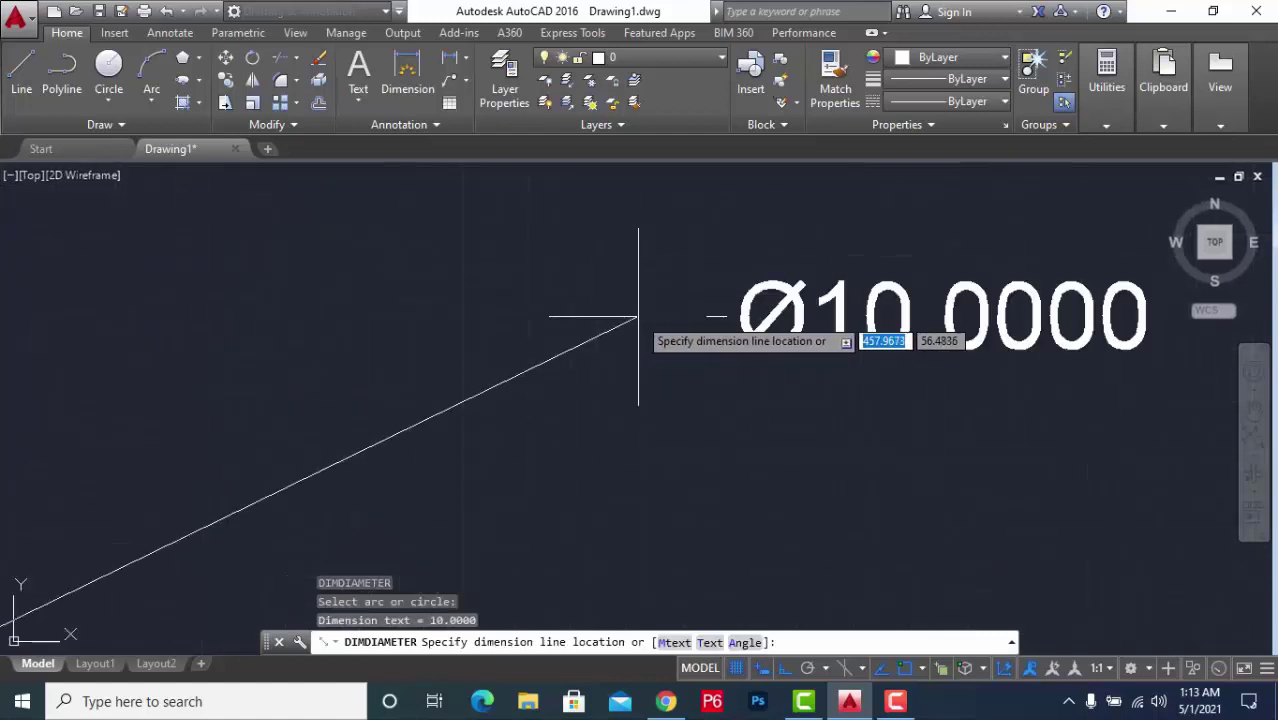
pyautogui.scroll(-3, 638, 317)
pyautogui.scroll(-3, 620, 340)
pyautogui.press('Escape')
pyautogui.scroll(-3, 609, 368)
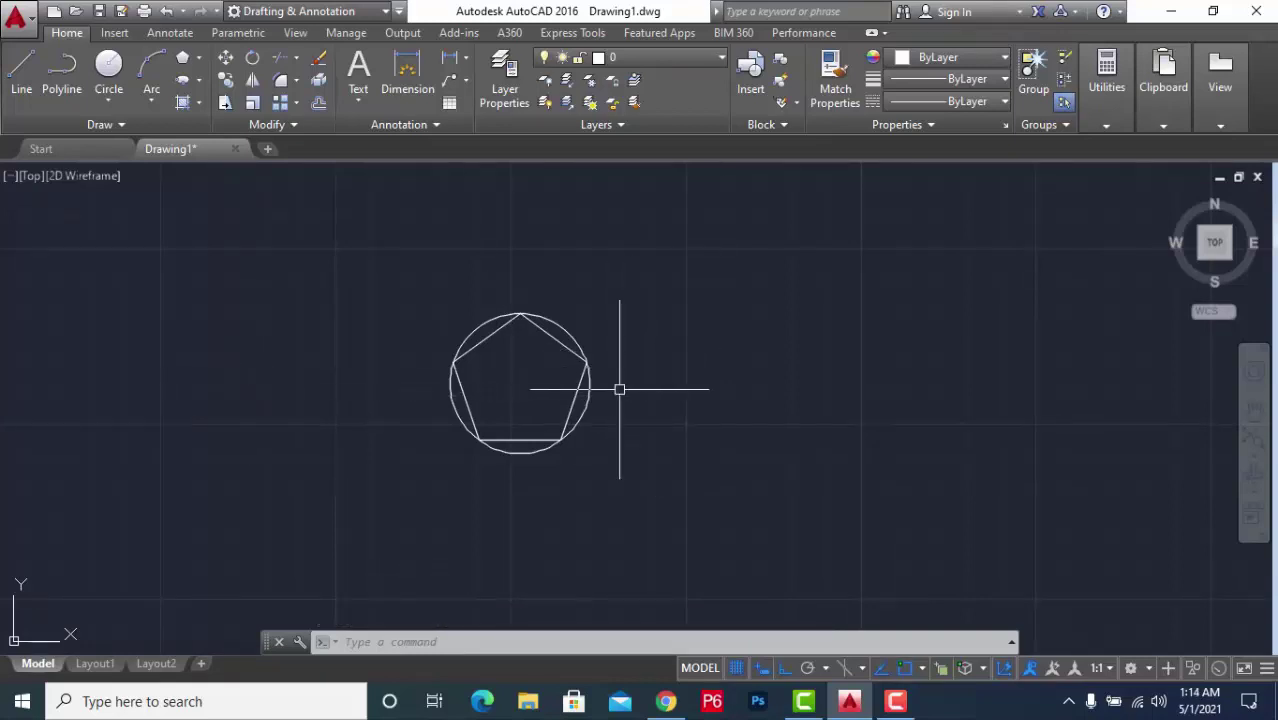
pyautogui.scroll(2, 619, 389)
pyautogui.write('dr')
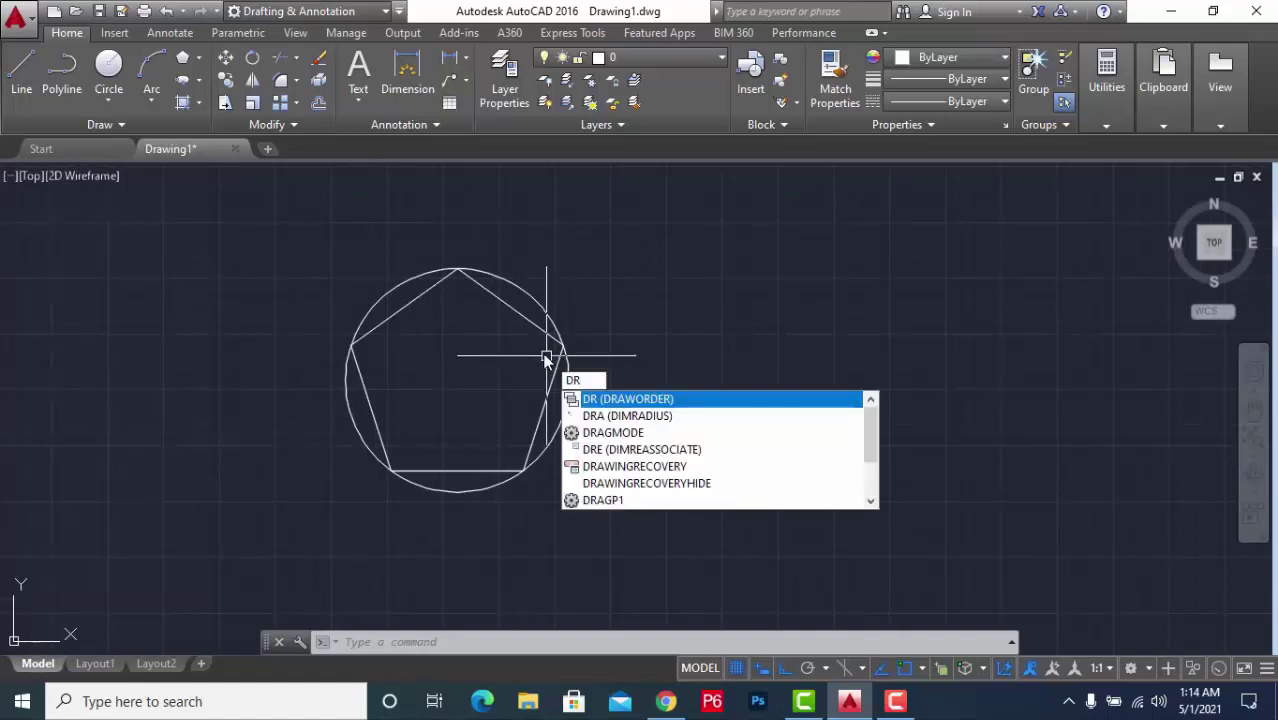
pyautogui.write('a')
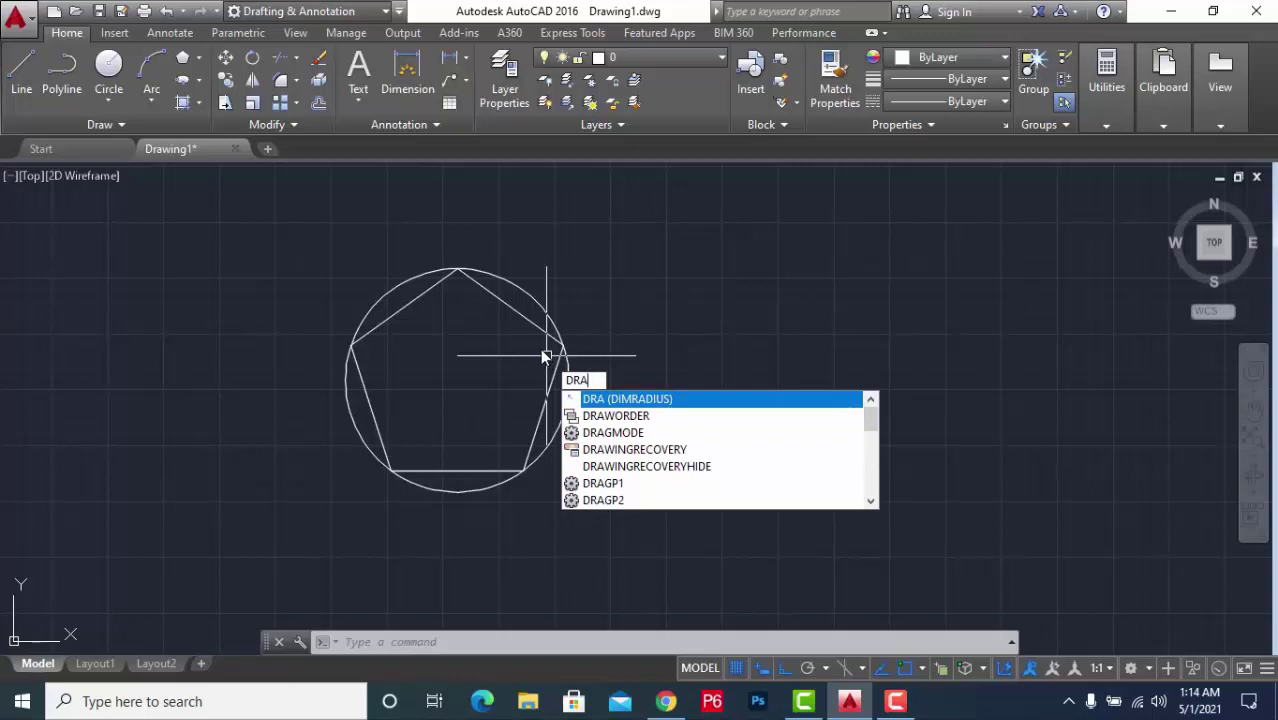
pyautogui.press('Return')
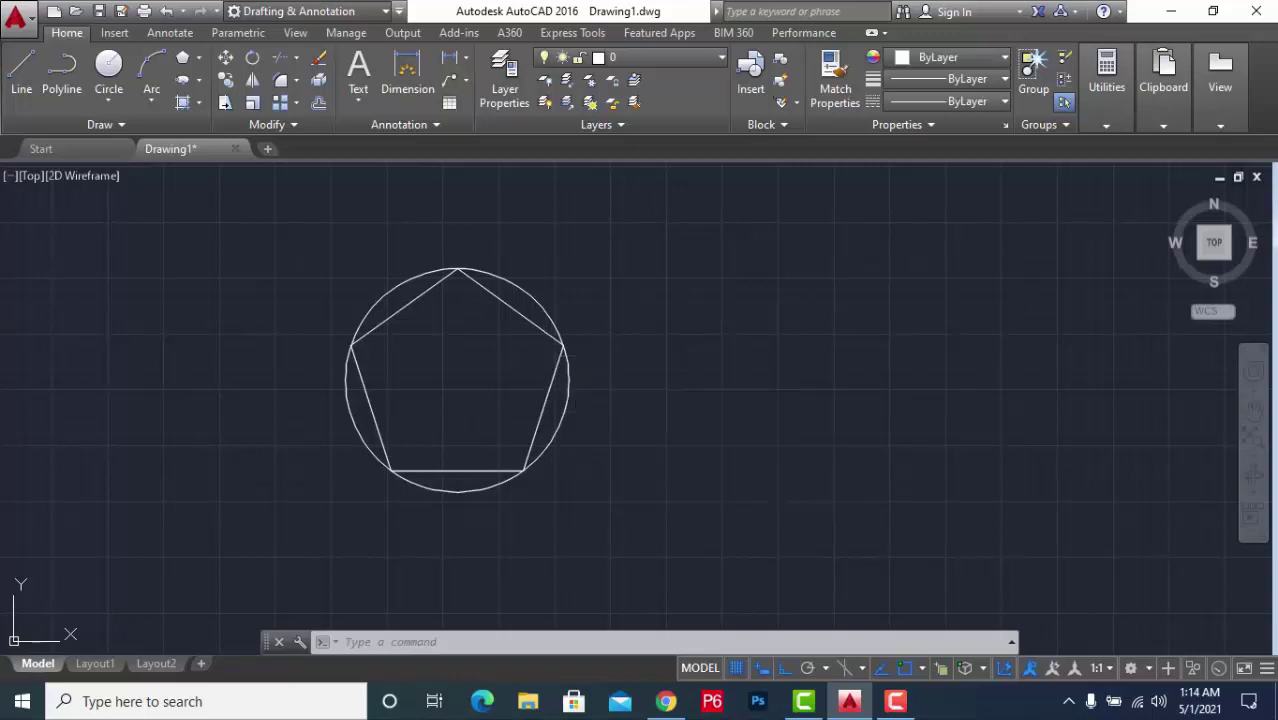
pyautogui.click(536, 299)
pyautogui.scroll(4, 605, 287)
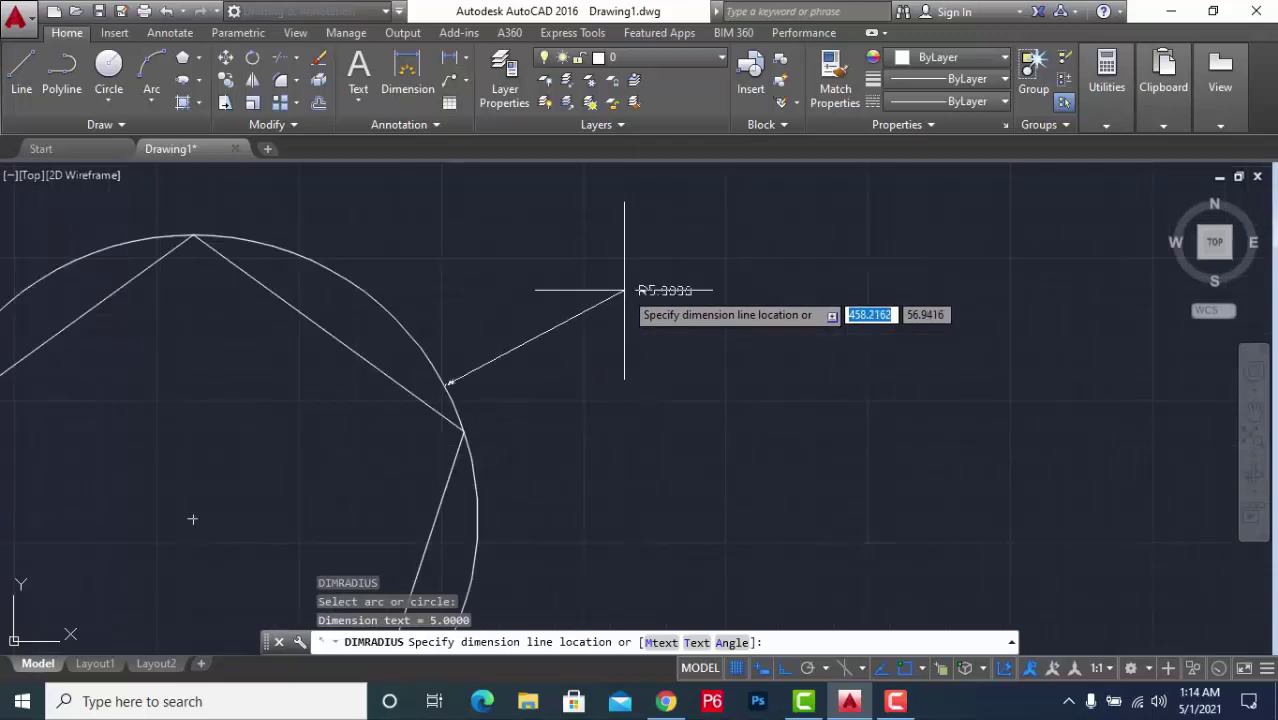
pyautogui.scroll(5, 624, 290)
pyautogui.press('Escape')
pyautogui.scroll(-4, 513, 320)
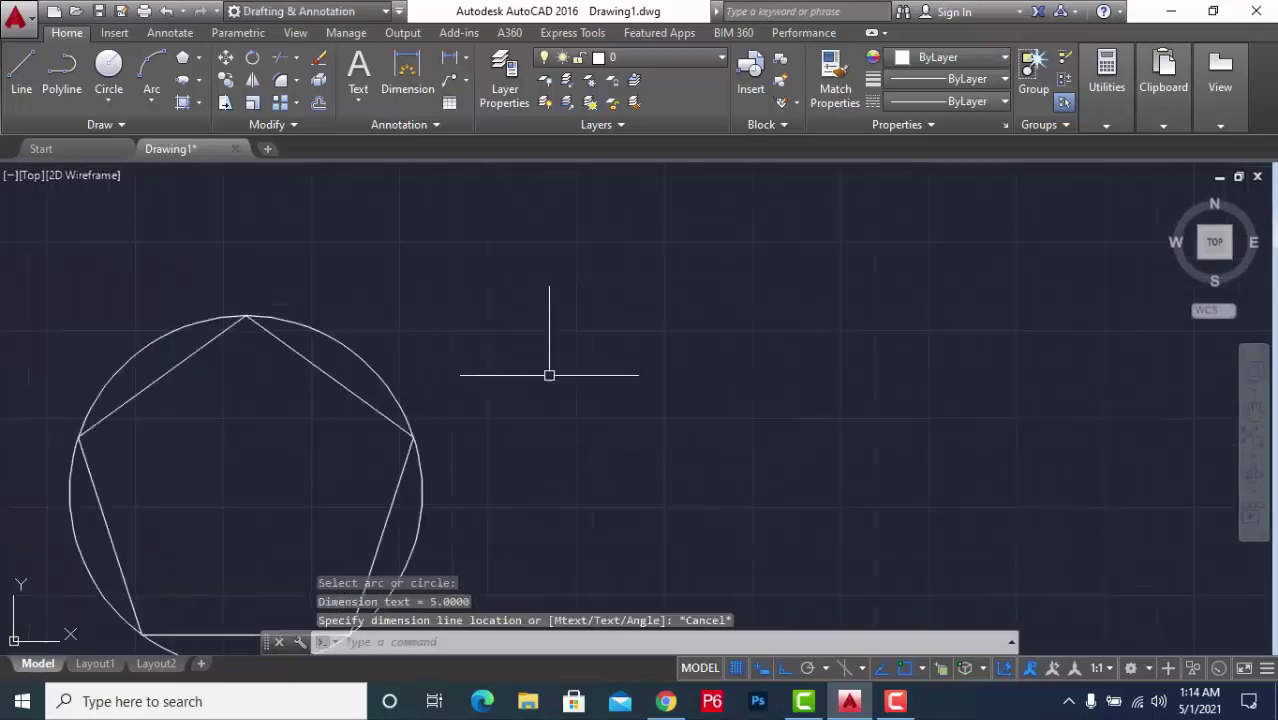
pyautogui.scroll(-2, 548, 371)
pyautogui.scroll(-1, 532, 389)
pyautogui.moveTo(627, 411); pyautogui.dragTo(591, 385, button='middle')
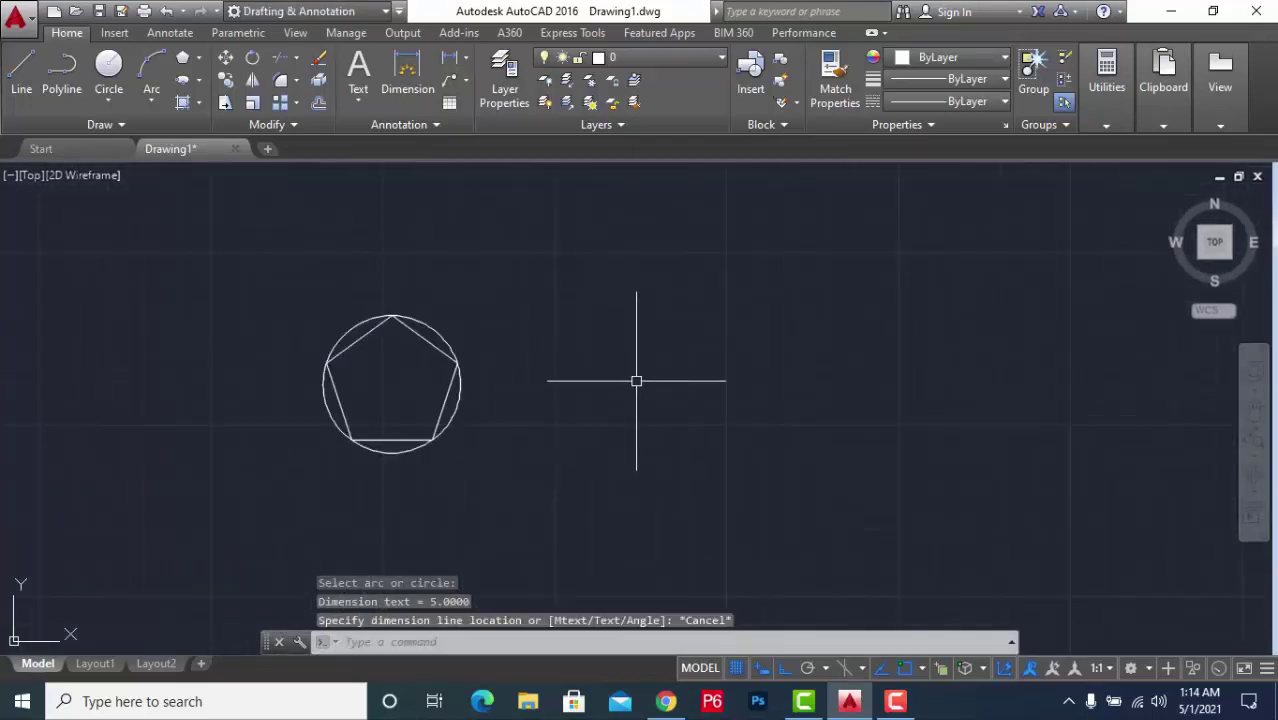
# Draw a five-sided polygon circumscribed about a radius-5 circle, right of the first figure
pyautogui.write('P')
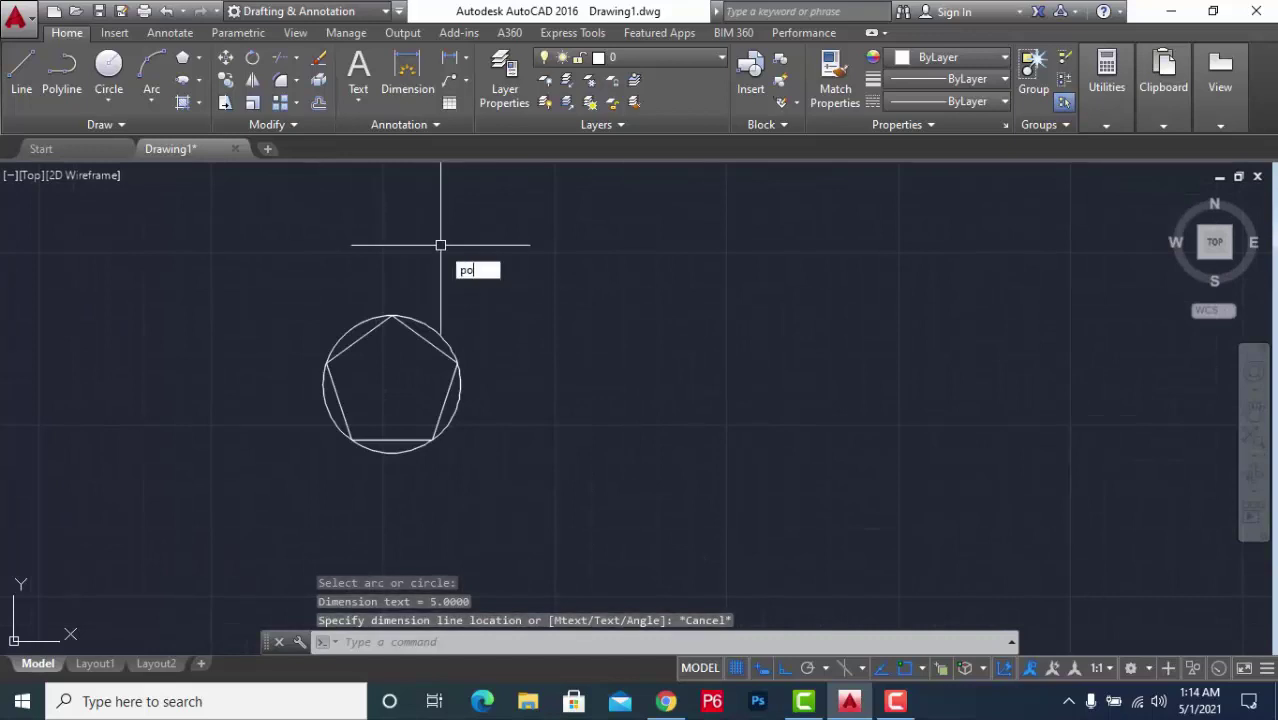
pyautogui.write('OL')
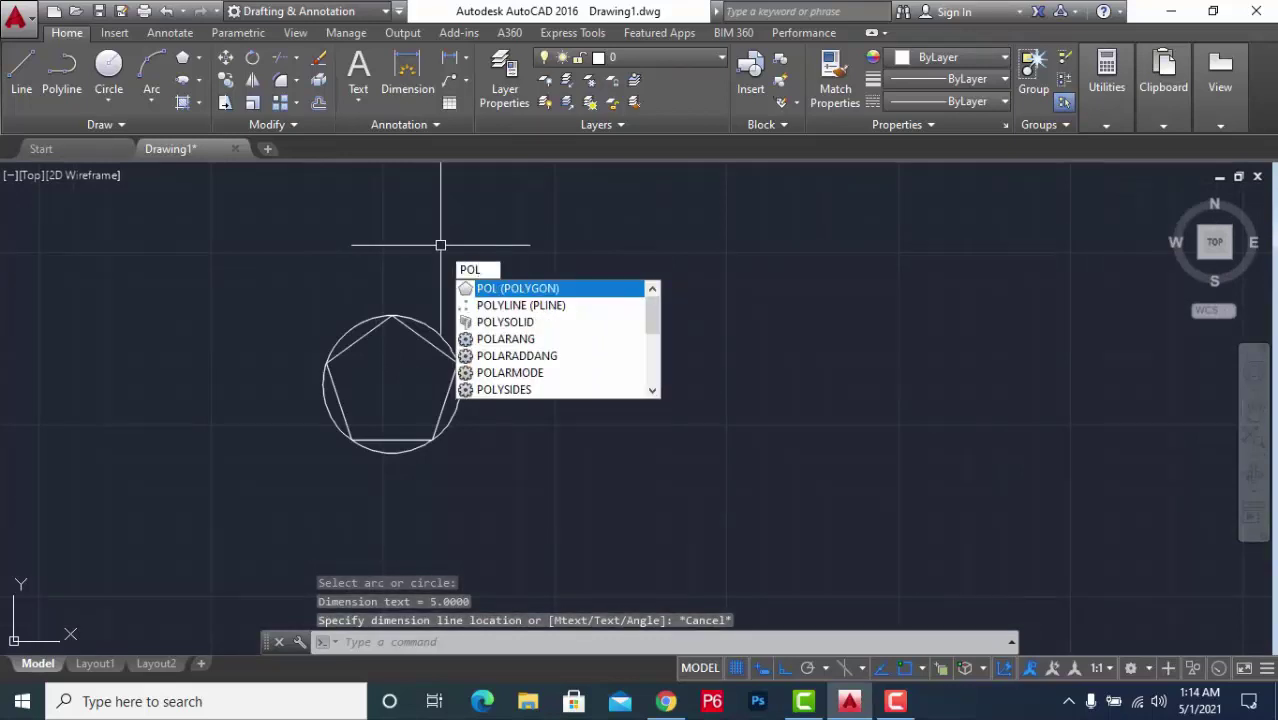
pyautogui.press('Return')
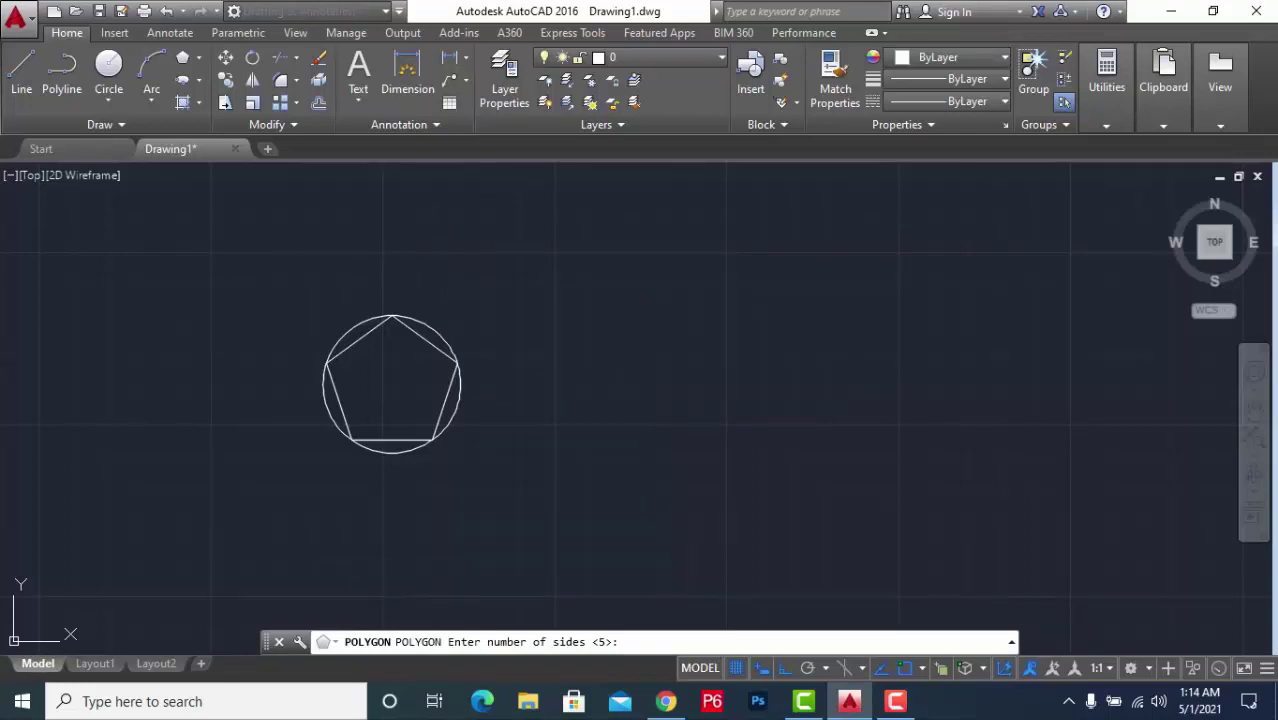
pyautogui.press('Return')
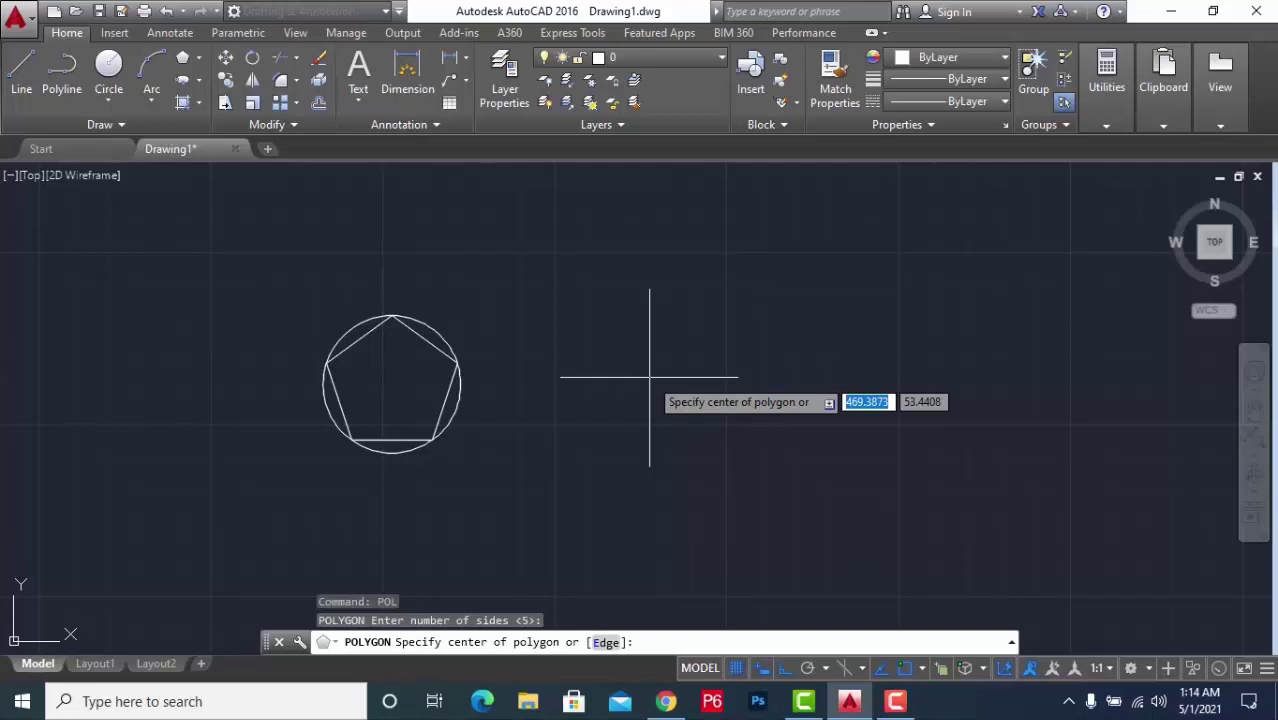
pyautogui.click(649, 377)
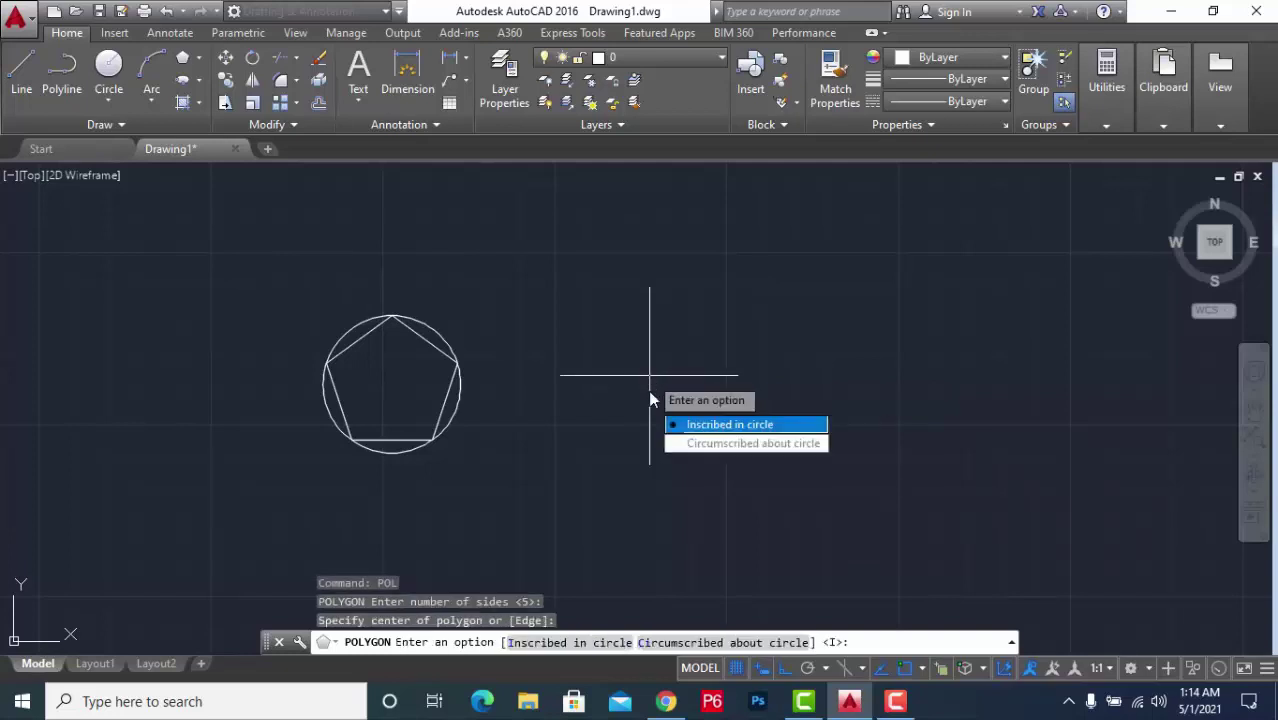
pyautogui.click(686, 447)
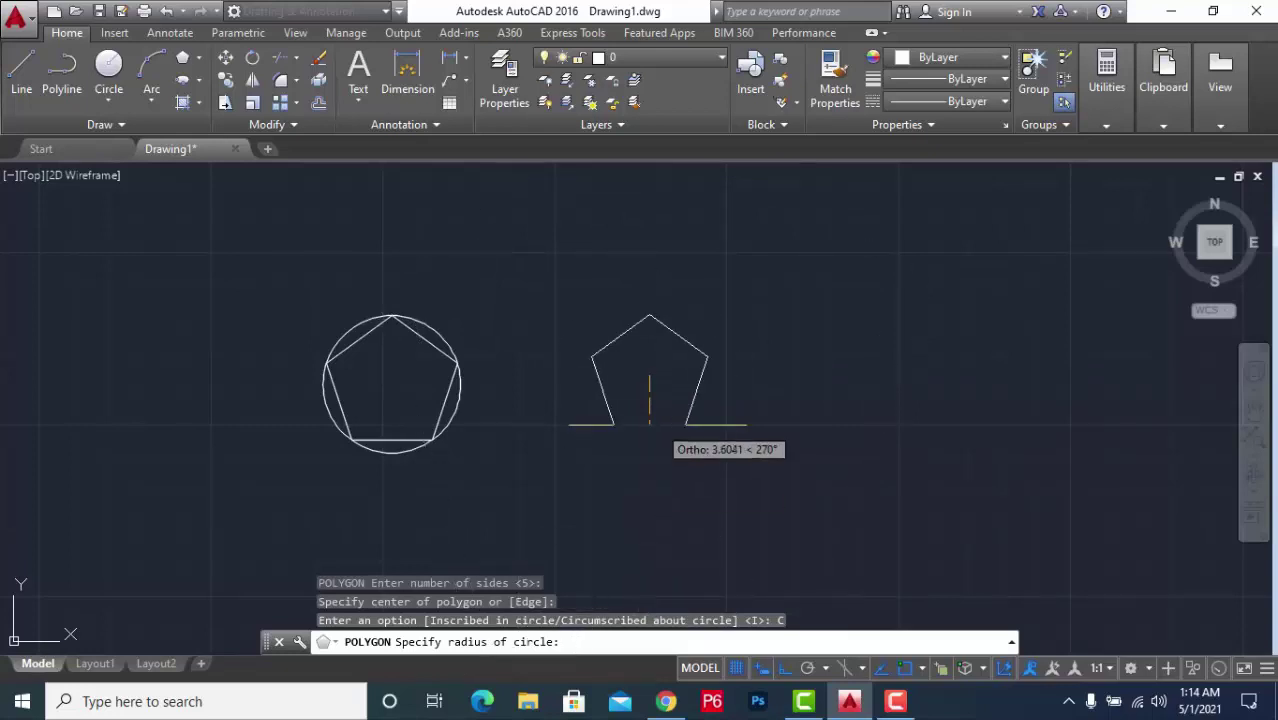
pyautogui.scroll(5, 670, 425)
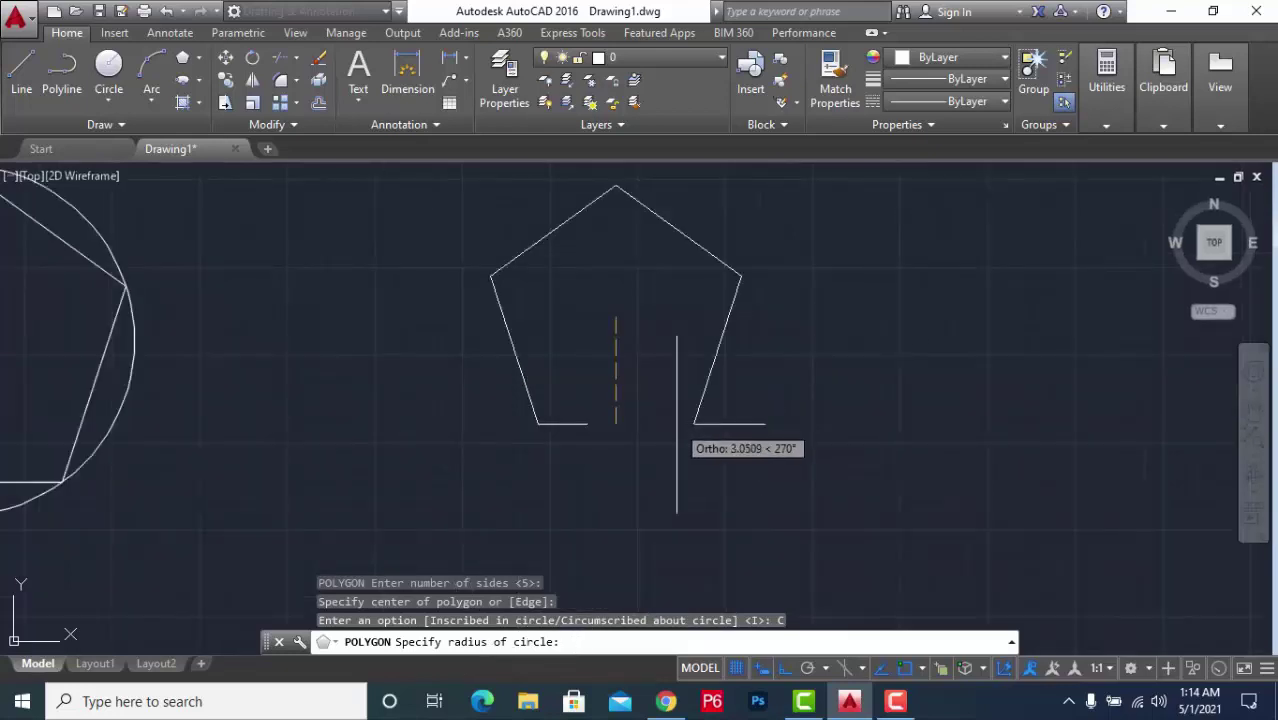
pyautogui.write('5')
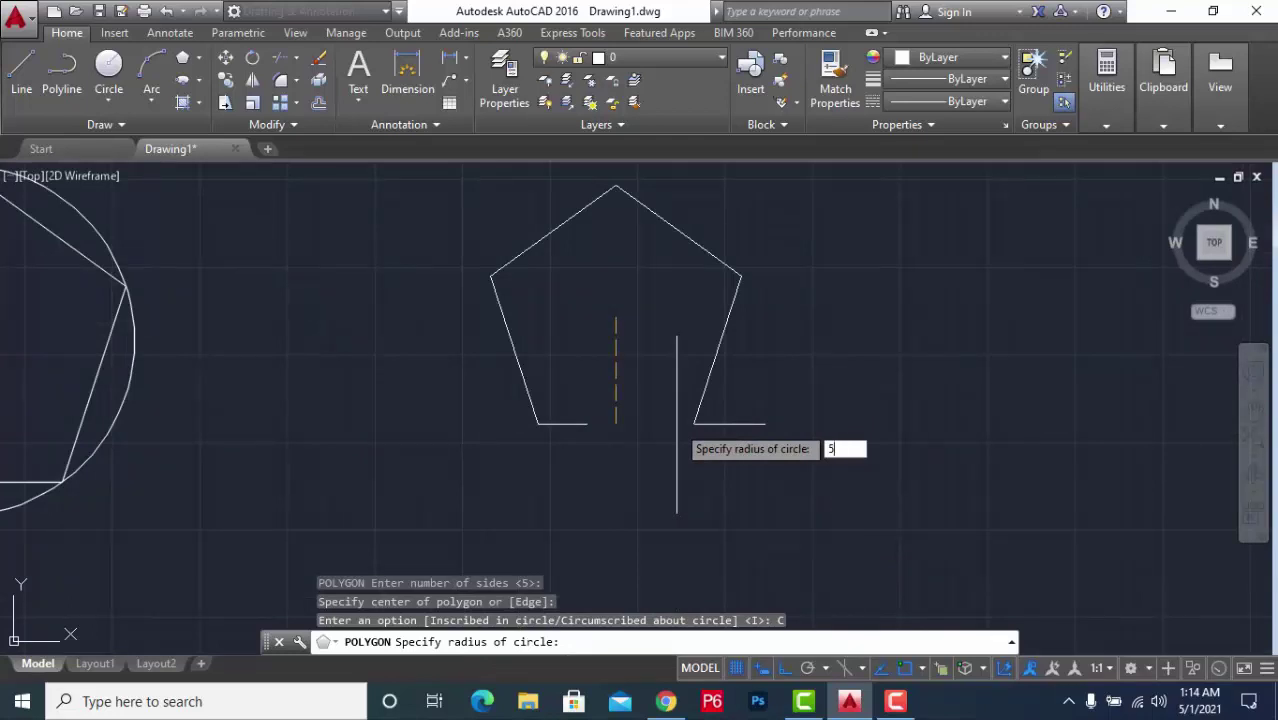
pyautogui.press('Return')
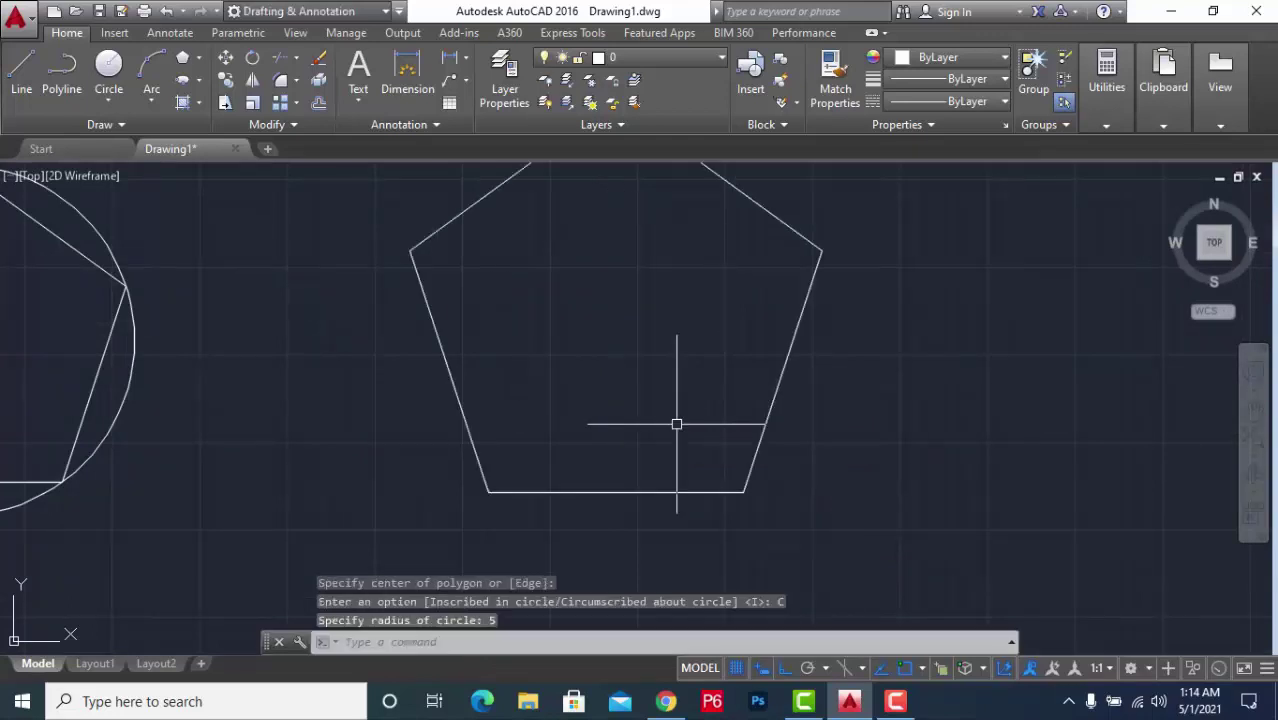
pyautogui.scroll(-5, 676, 424)
pyautogui.scroll(3, 676, 410)
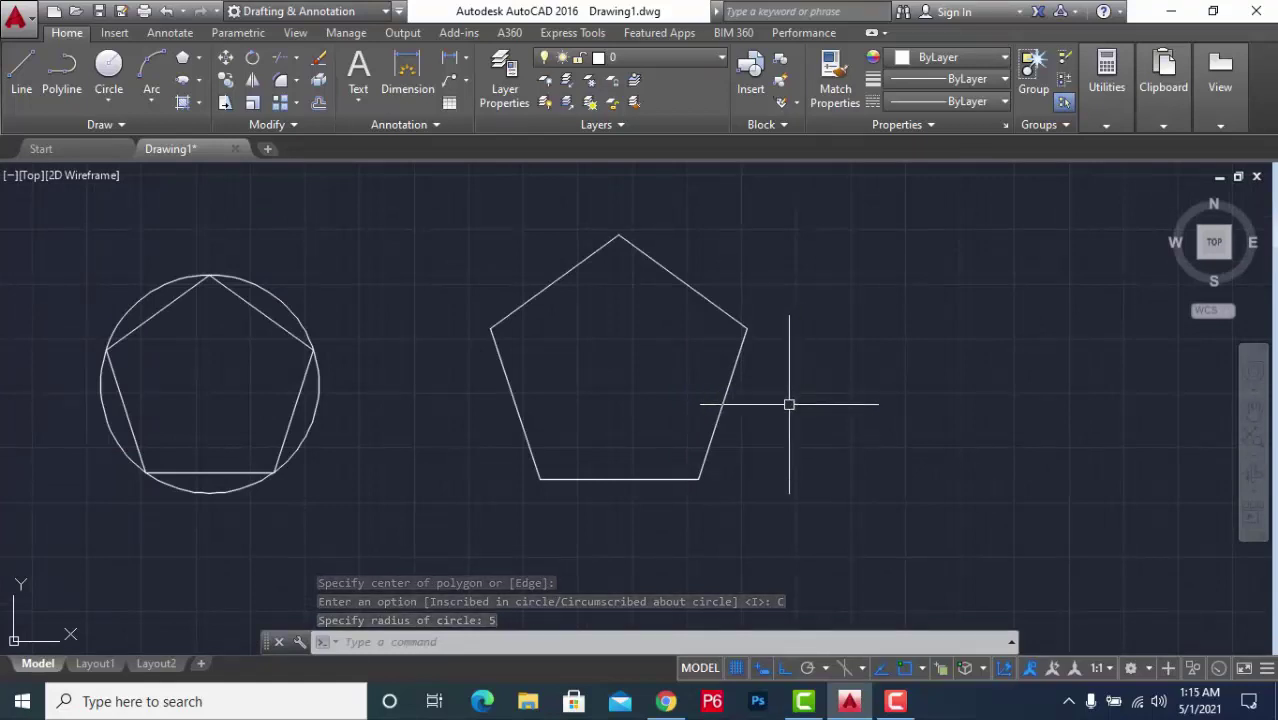
# Draw a circle at the right pentagon's centre, tangent to its sides
pyautogui.write('c')
pyautogui.press('Return')
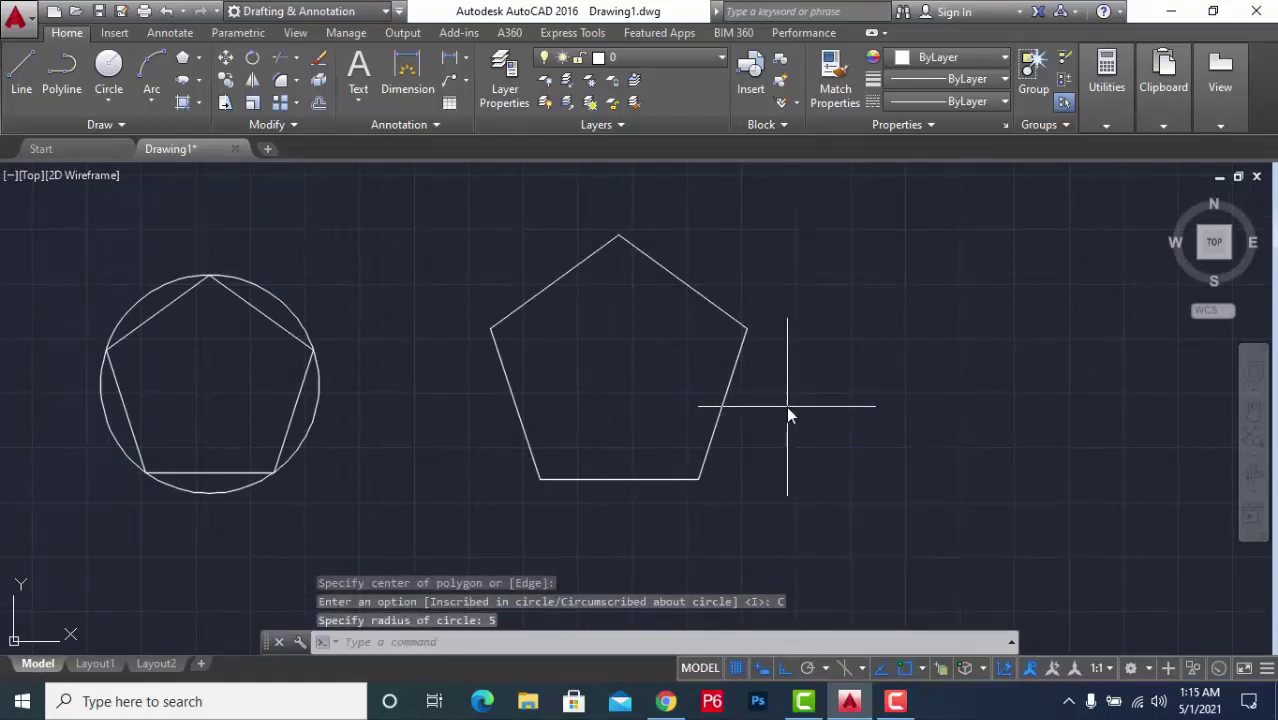
pyautogui.click(618, 370)
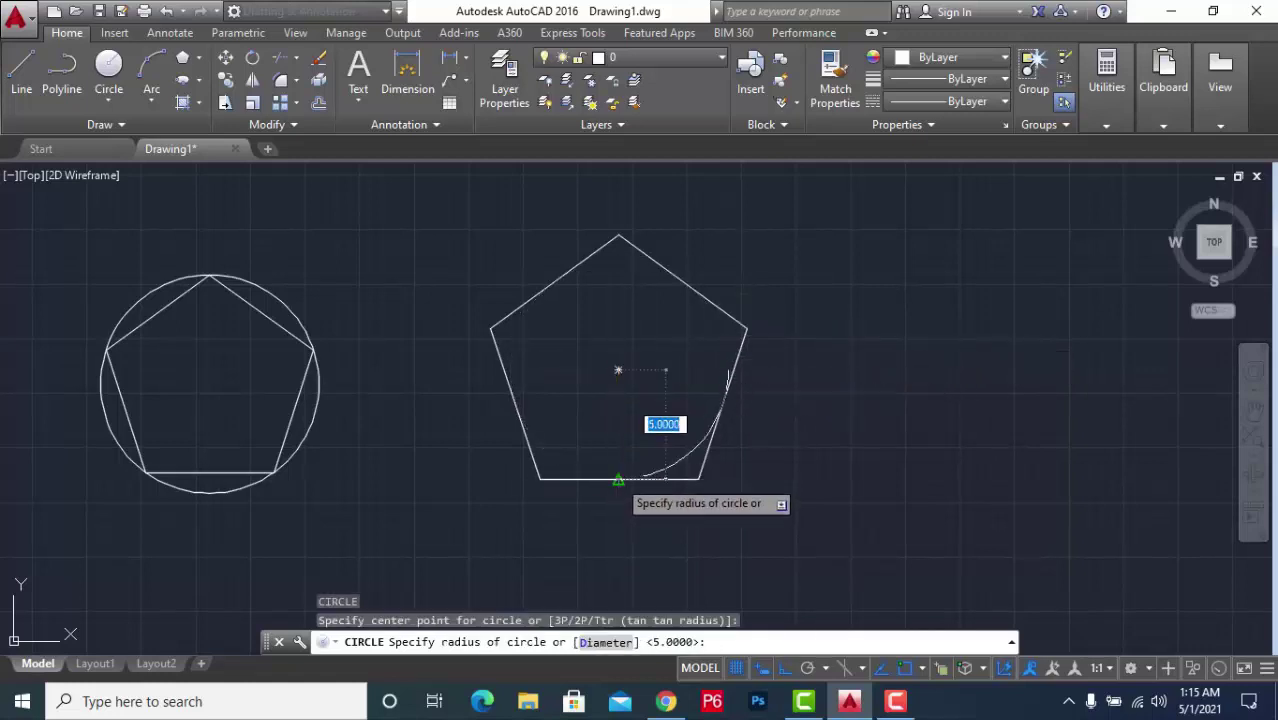
pyautogui.click(618, 480)
pyautogui.scroll(-2, 732, 382)
pyautogui.scroll(2, 735, 378)
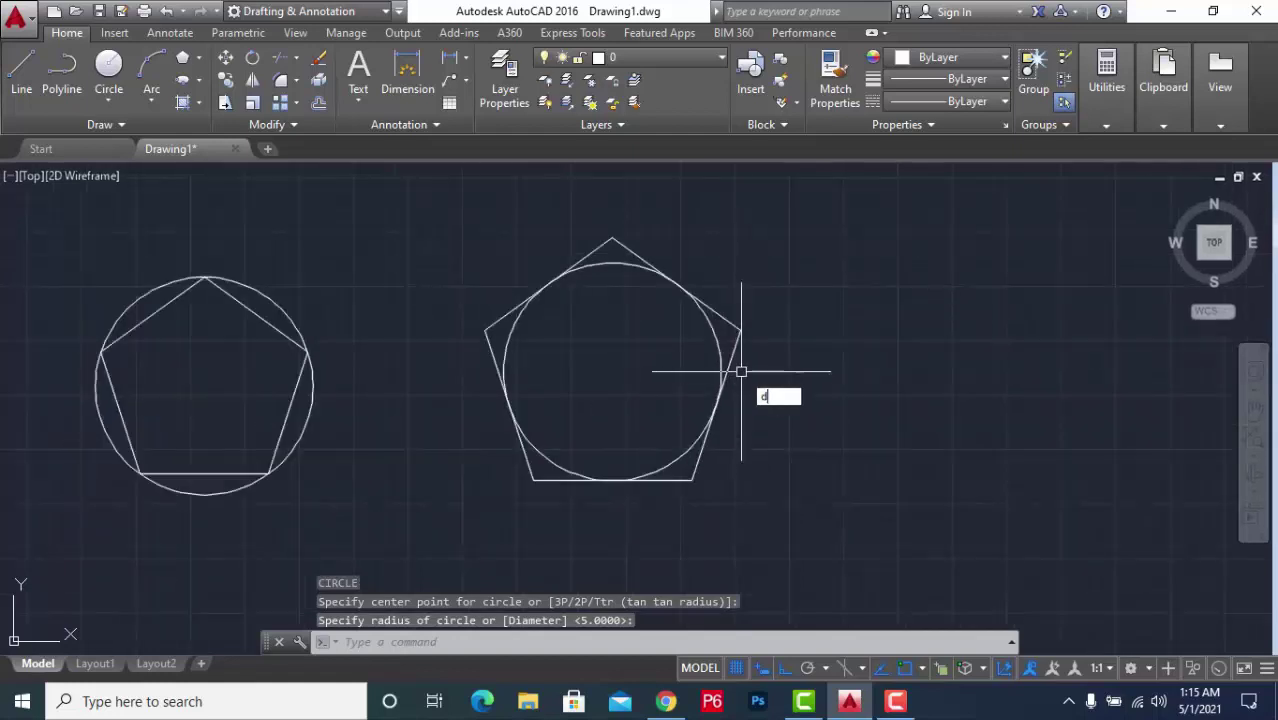
# Label the inner circle with an R5.0000 radius dimension
pyautogui.press('Return')
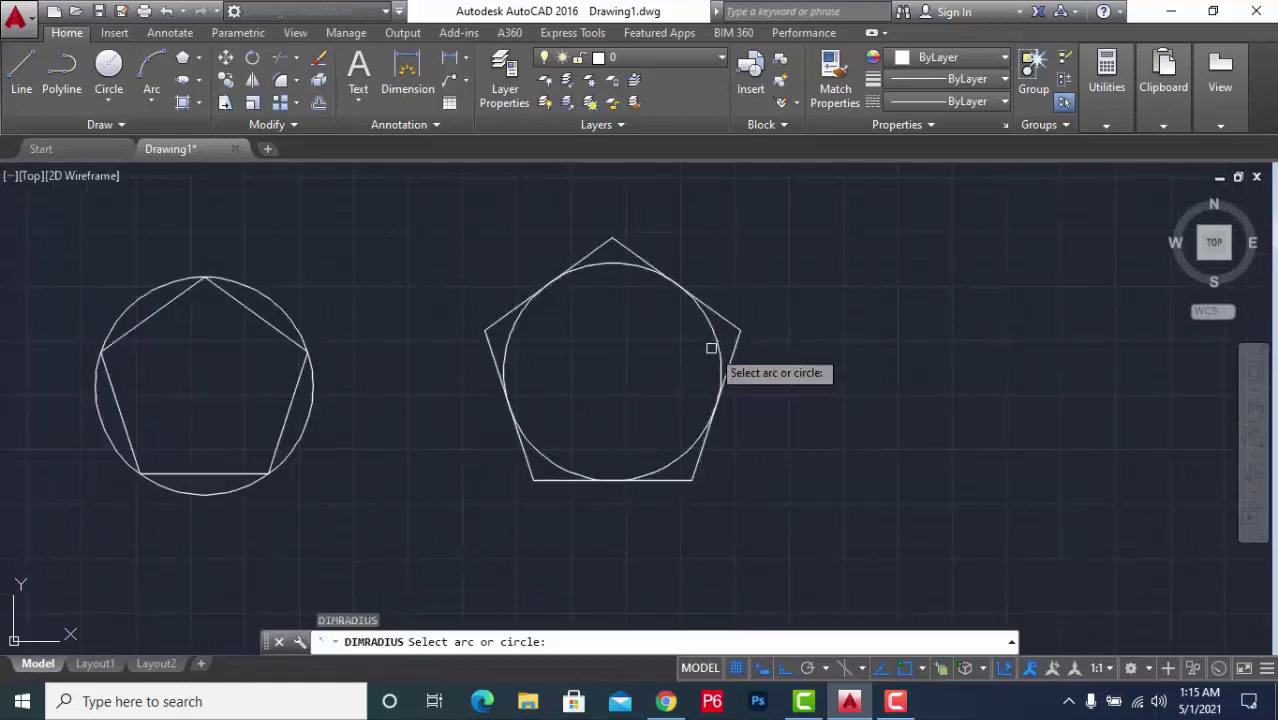
pyautogui.click(712, 346)
pyautogui.scroll(5, 829, 350)
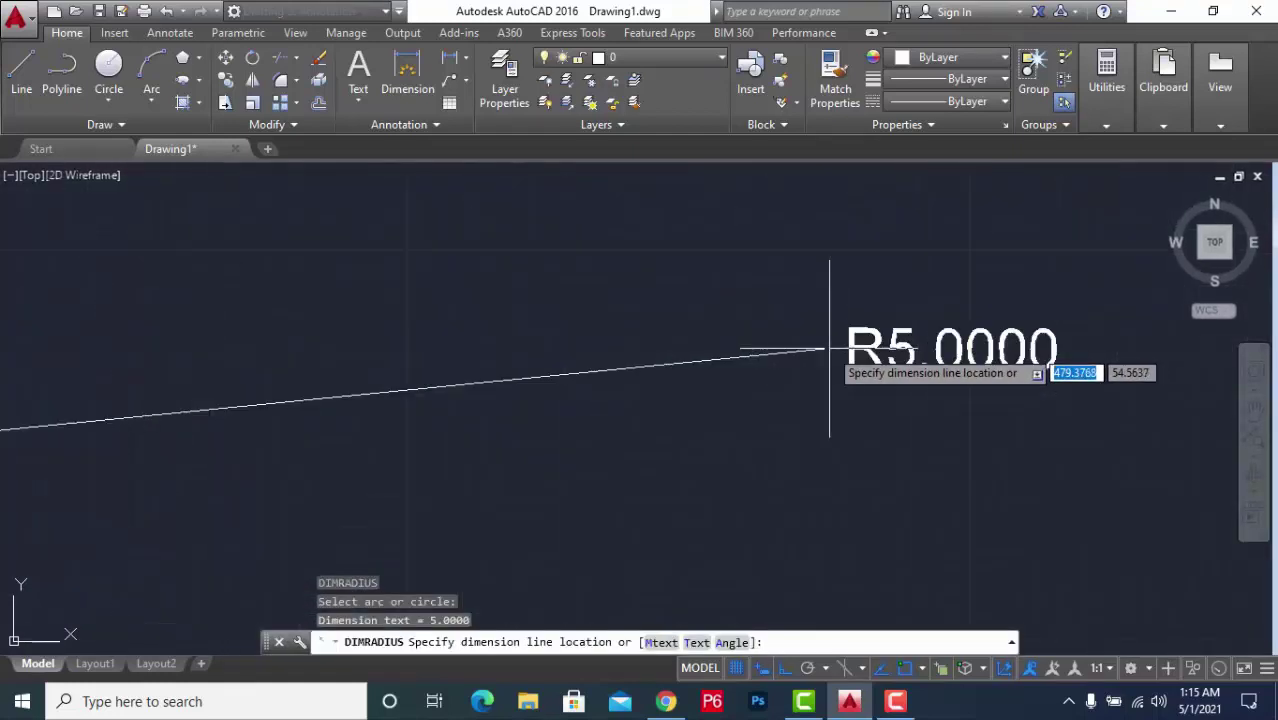
pyautogui.click(826, 344)
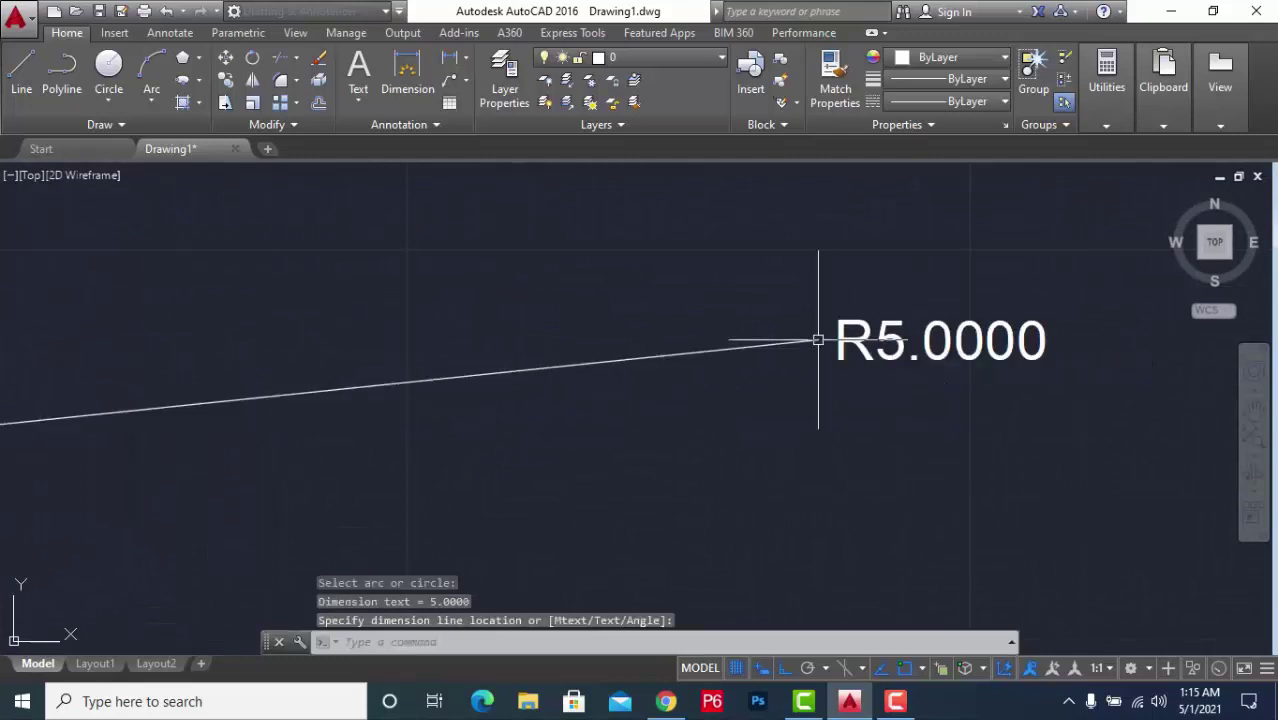
pyautogui.scroll(-4, 900, 505)
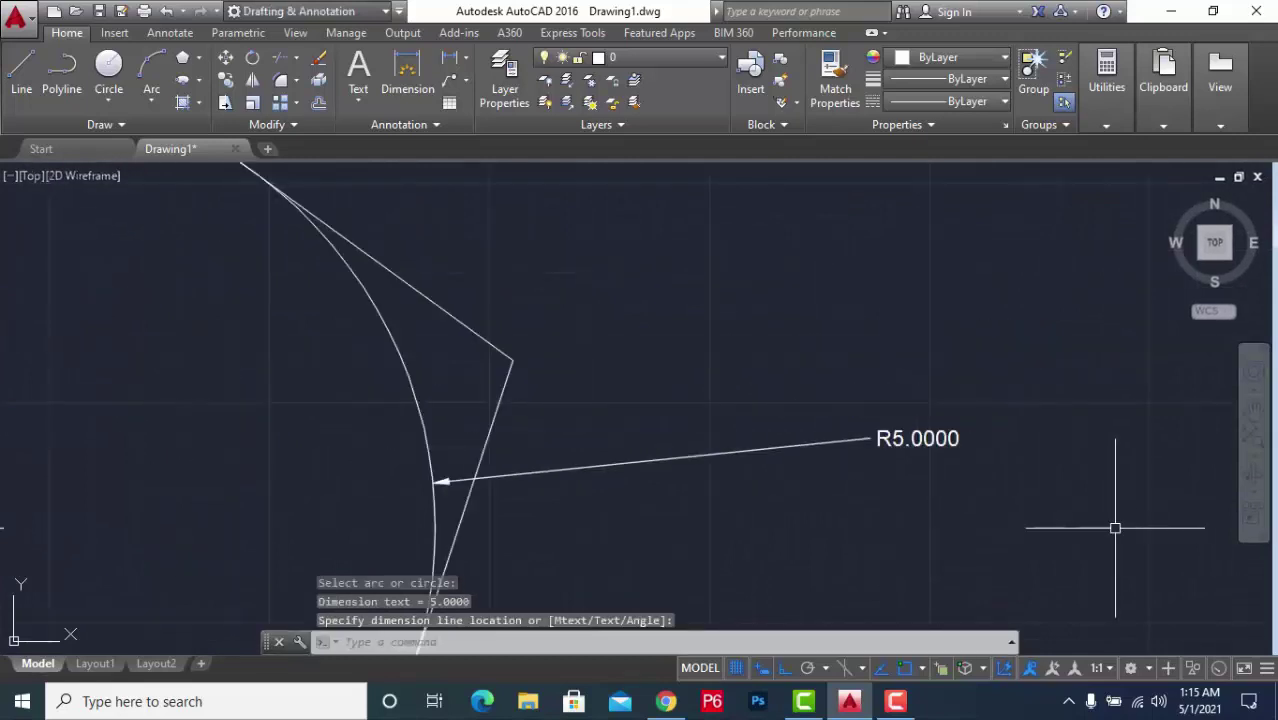
# Cancel the pending command and erase the R5.0000 radius dimension with a selection window
pyautogui.scroll(-3, 1000, 330)
pyautogui.scroll(-4, 1004, 420)
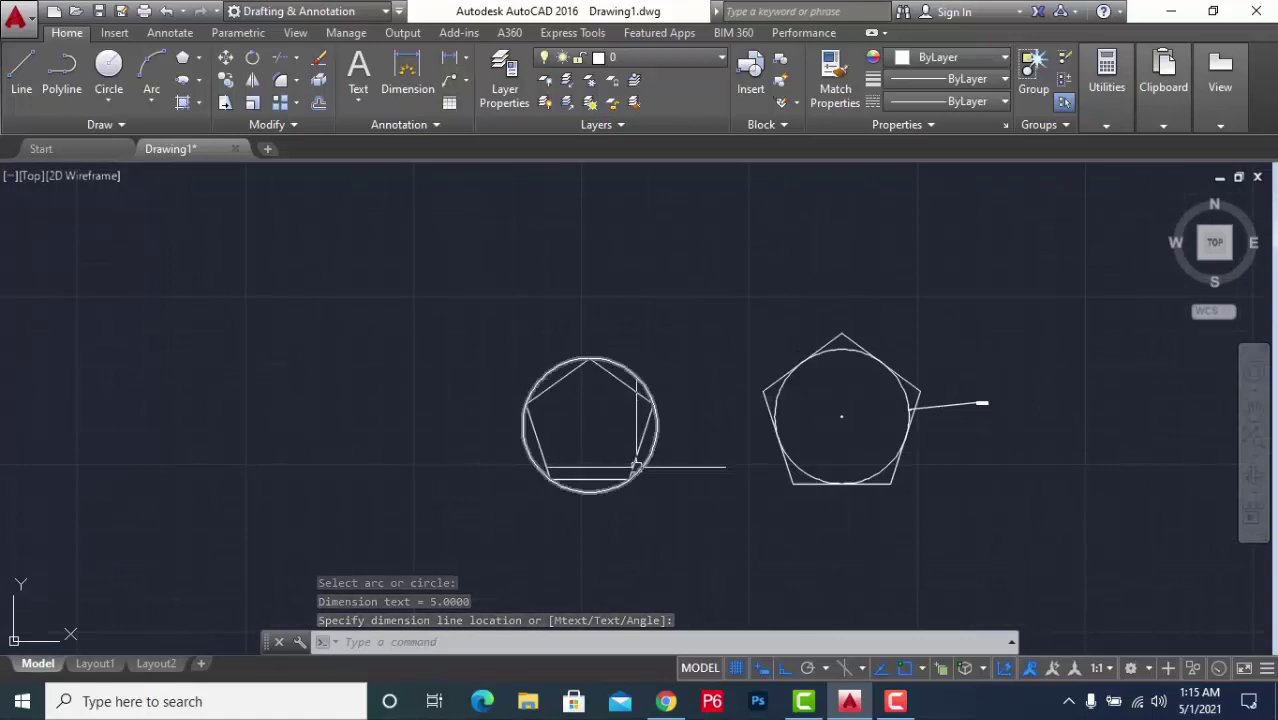
pyautogui.press('Escape')
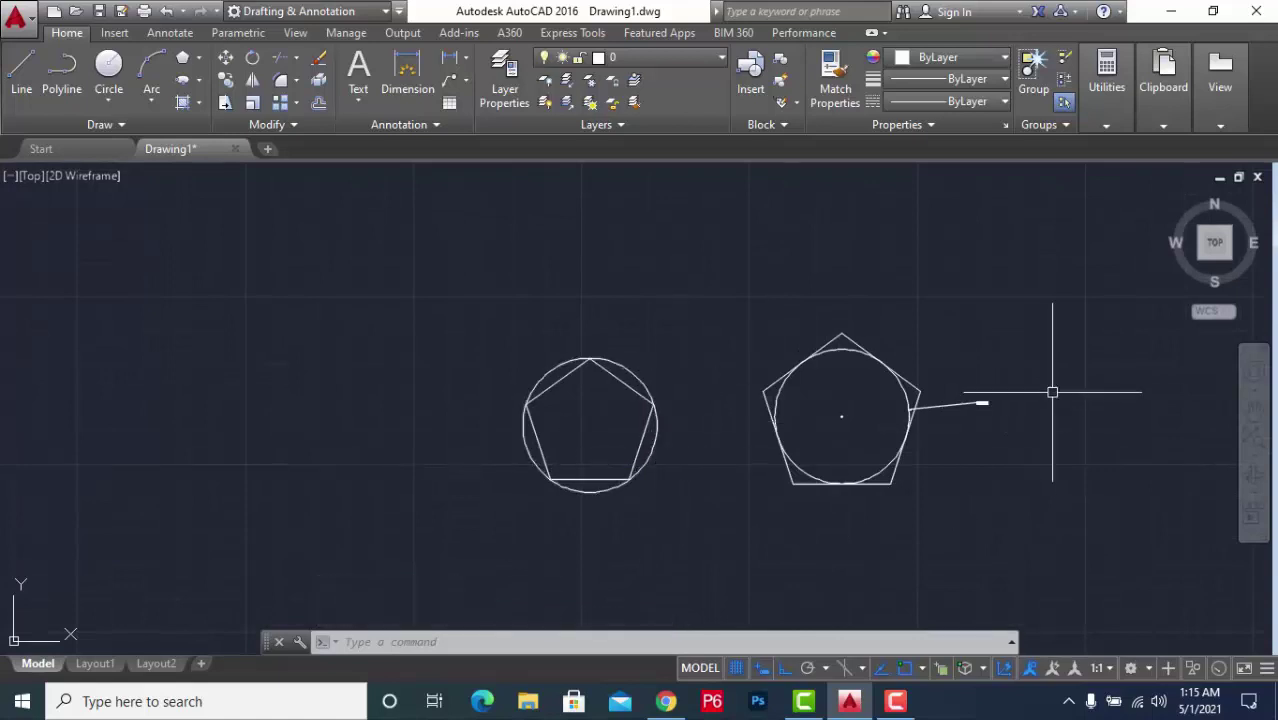
pyautogui.scroll(2, 1052, 392)
pyautogui.scroll(-2, 882, 305)
pyautogui.click(941, 305)
pyautogui.click(891, 403)
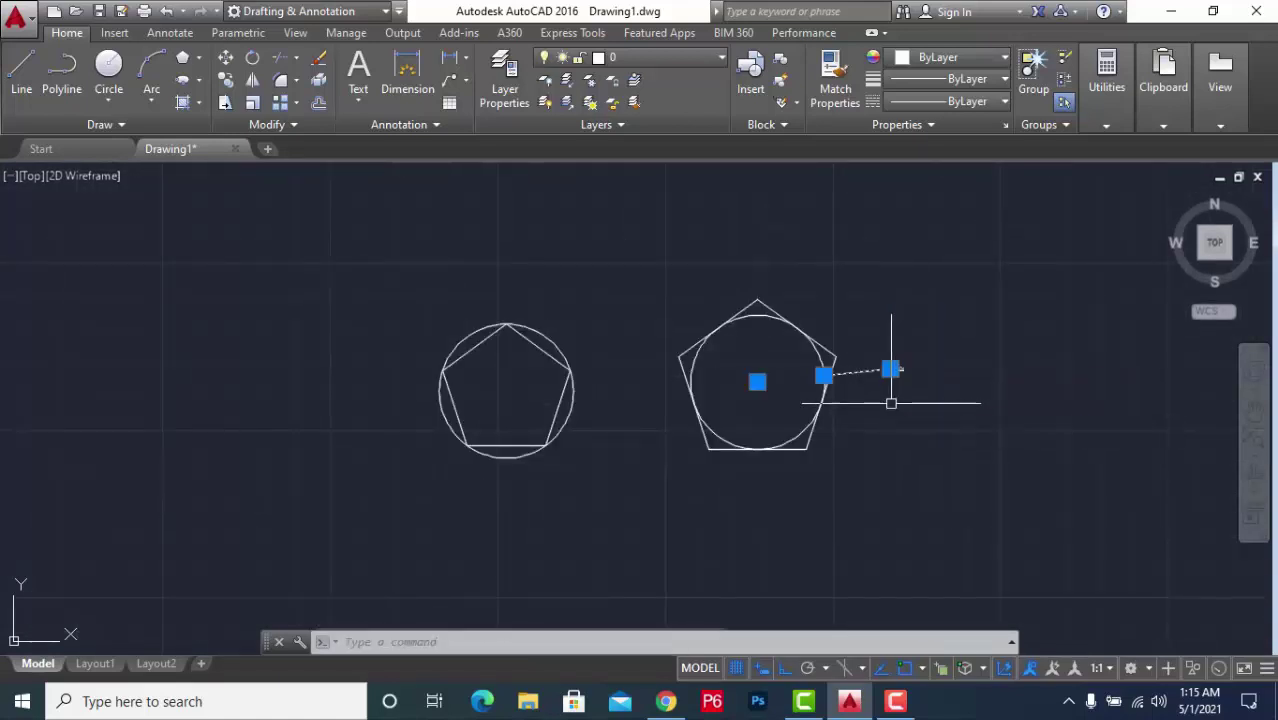
pyautogui.press('Delete')
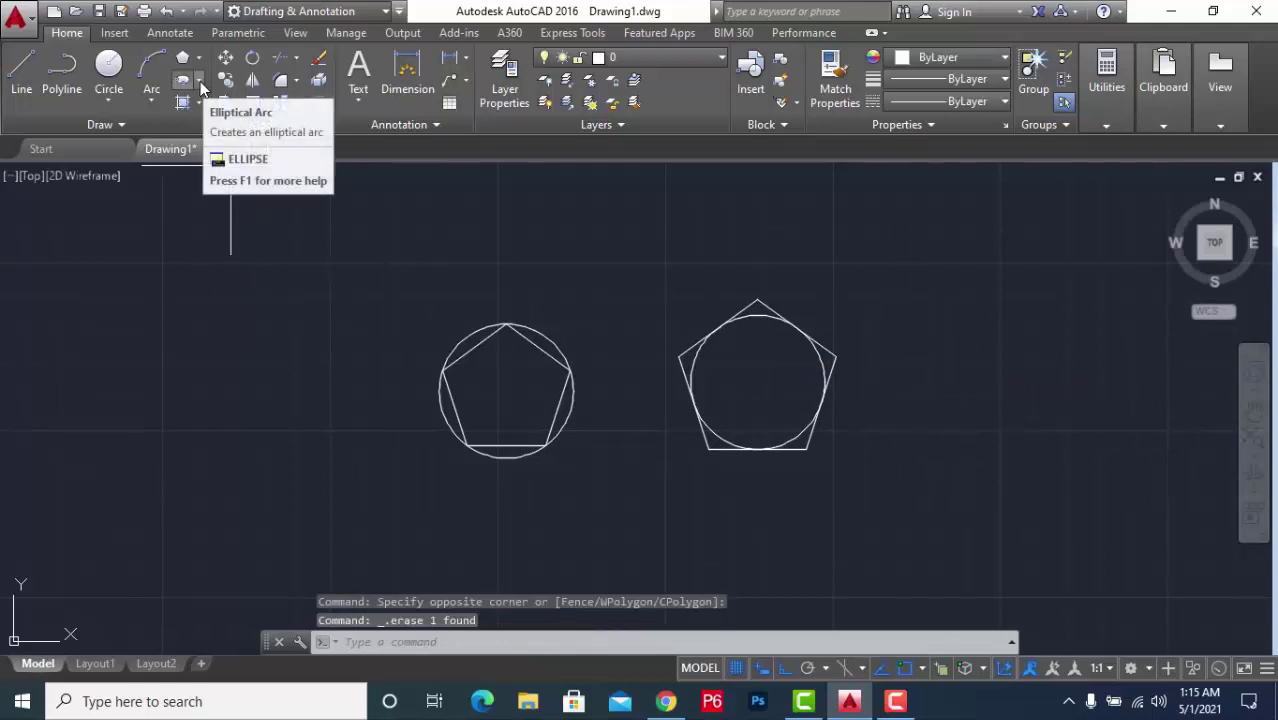
# Draw a long, flat horizontal centre ellipse to the right of the pentagon figures
pyautogui.click(200, 82)
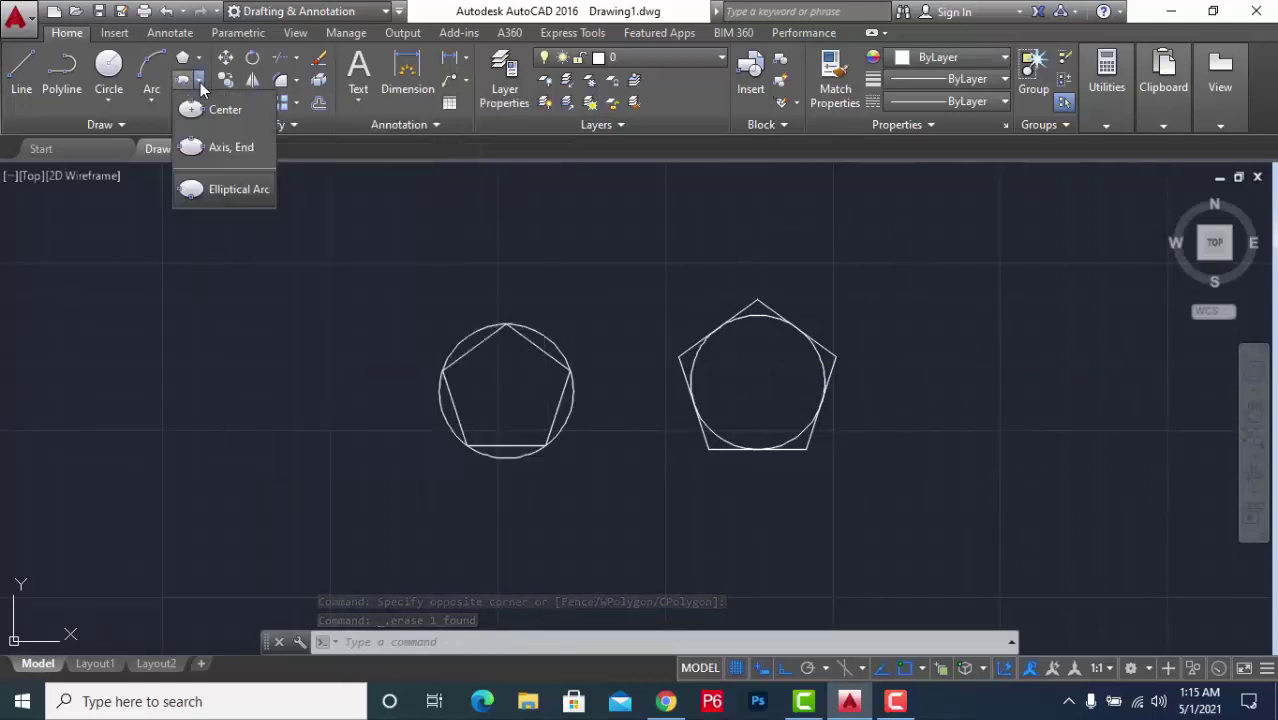
pyautogui.click(198, 88)
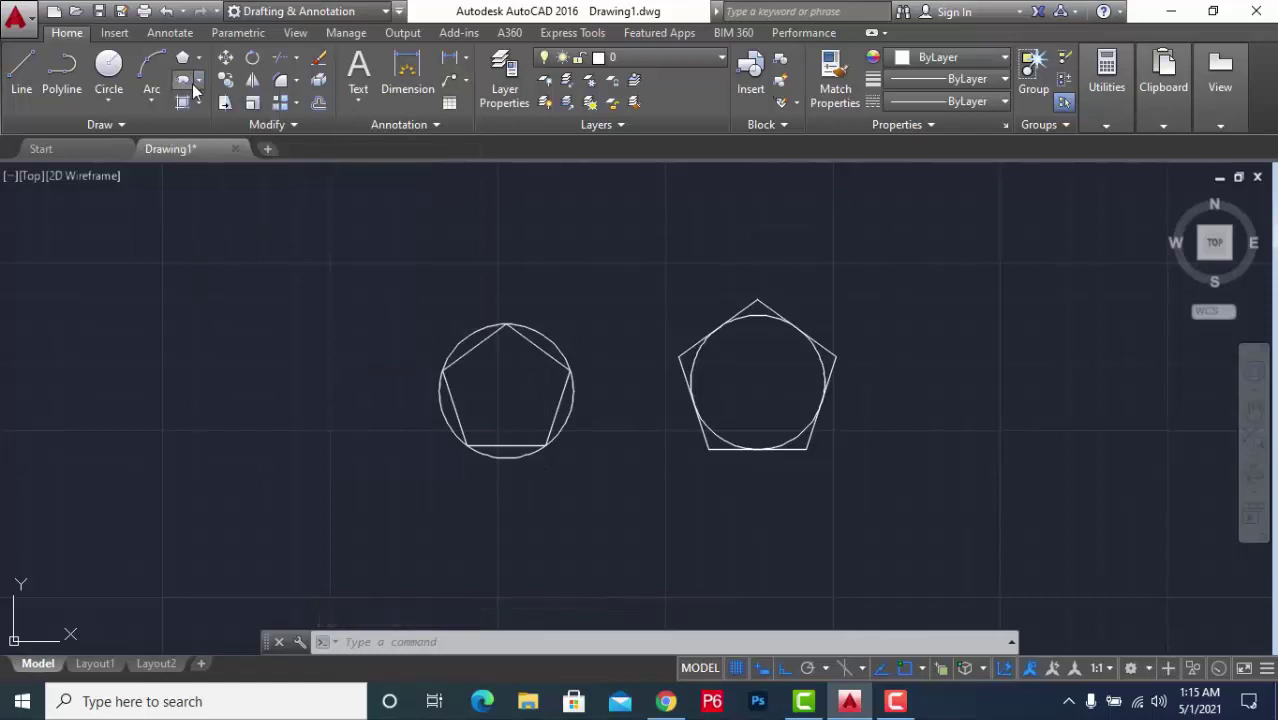
pyautogui.click(200, 84)
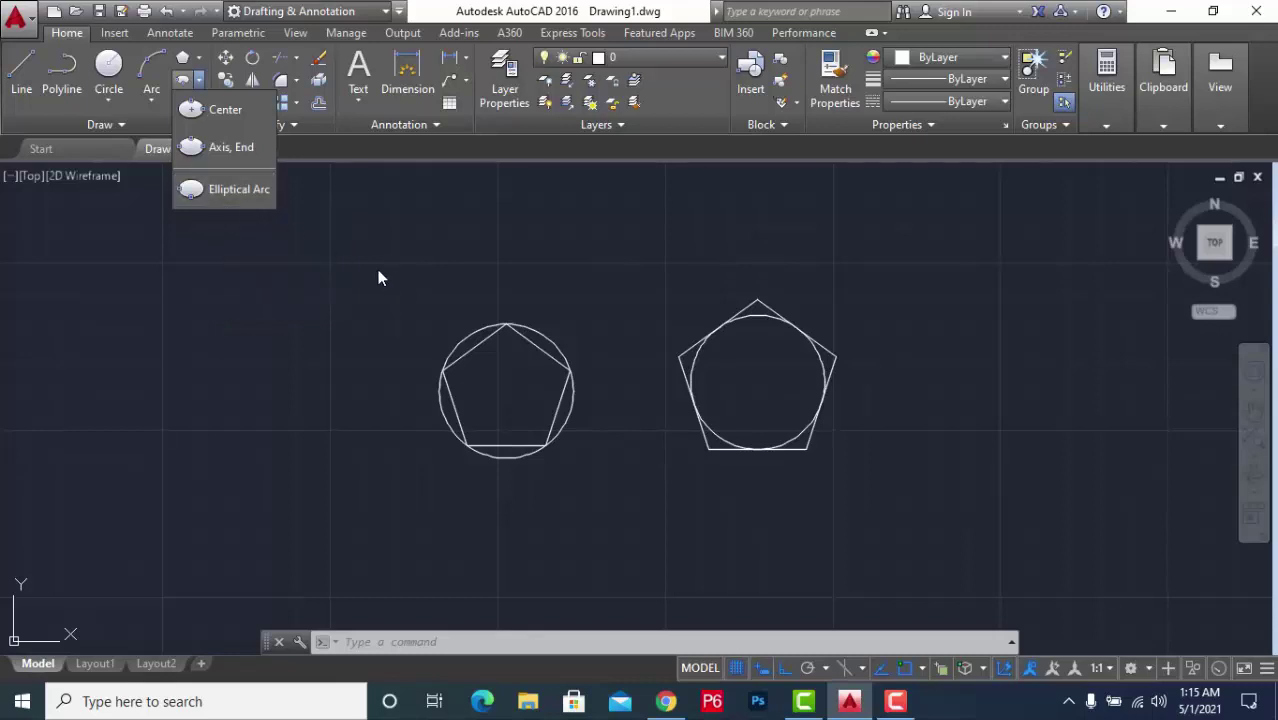
pyautogui.click(225, 110)
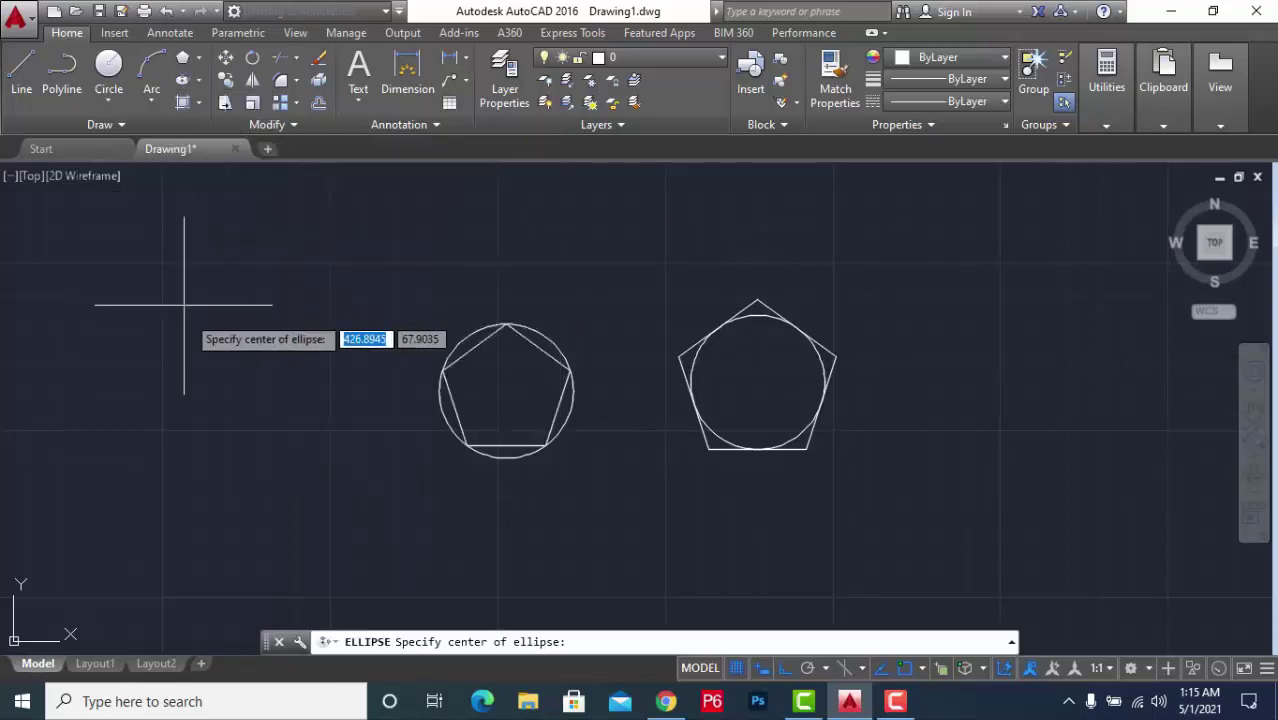
pyautogui.scroll(-4, 253, 374)
pyautogui.scroll(2, 640, 405)
pyautogui.scroll(2, 655, 408)
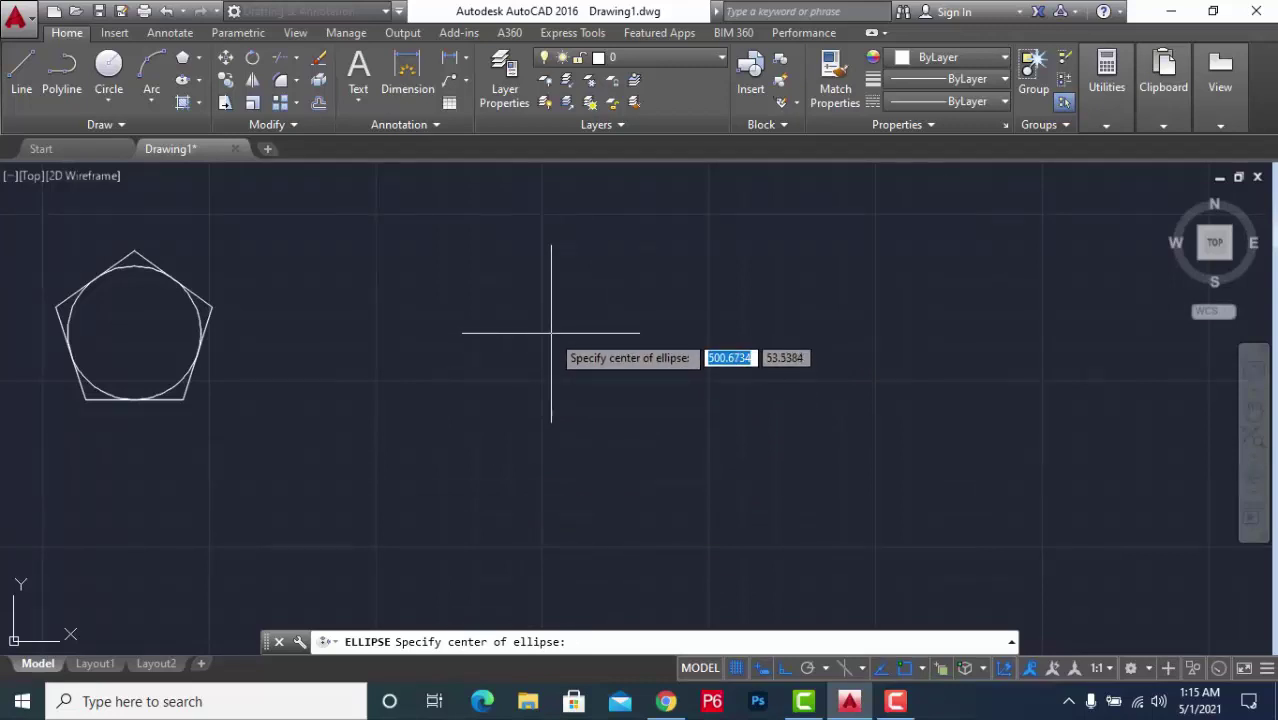
pyautogui.click(551, 333)
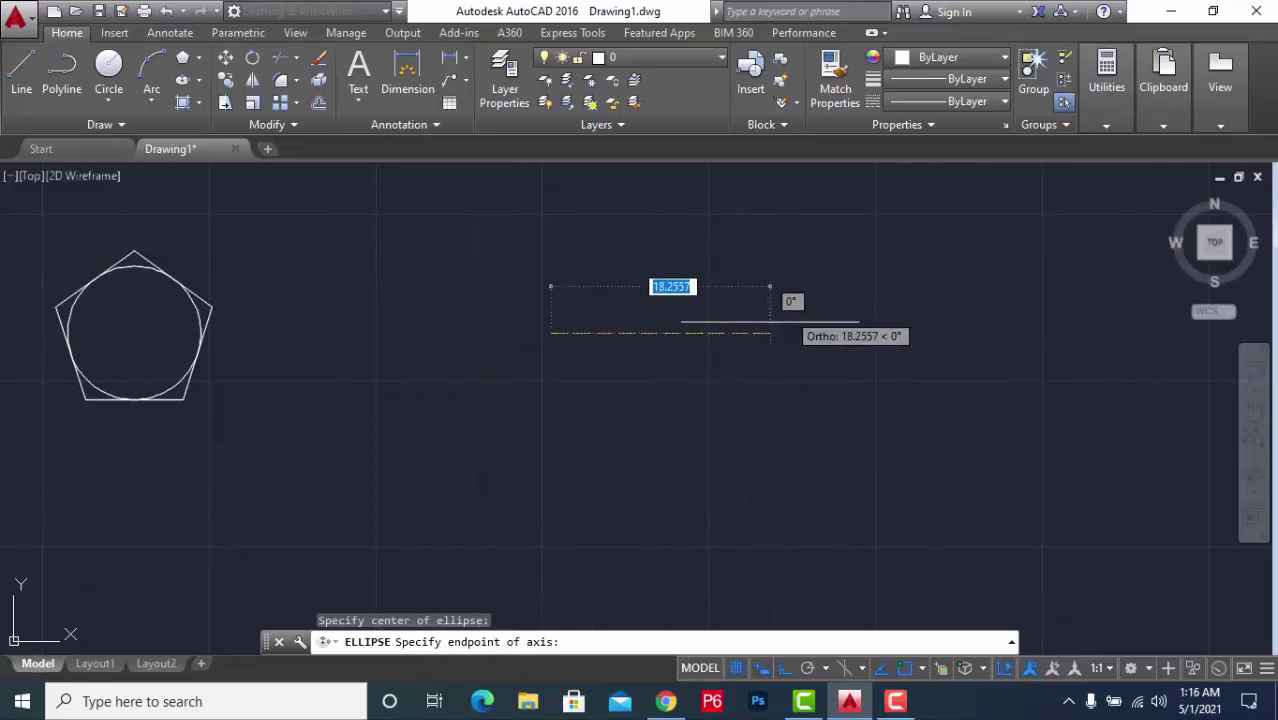
pyautogui.click(818, 337)
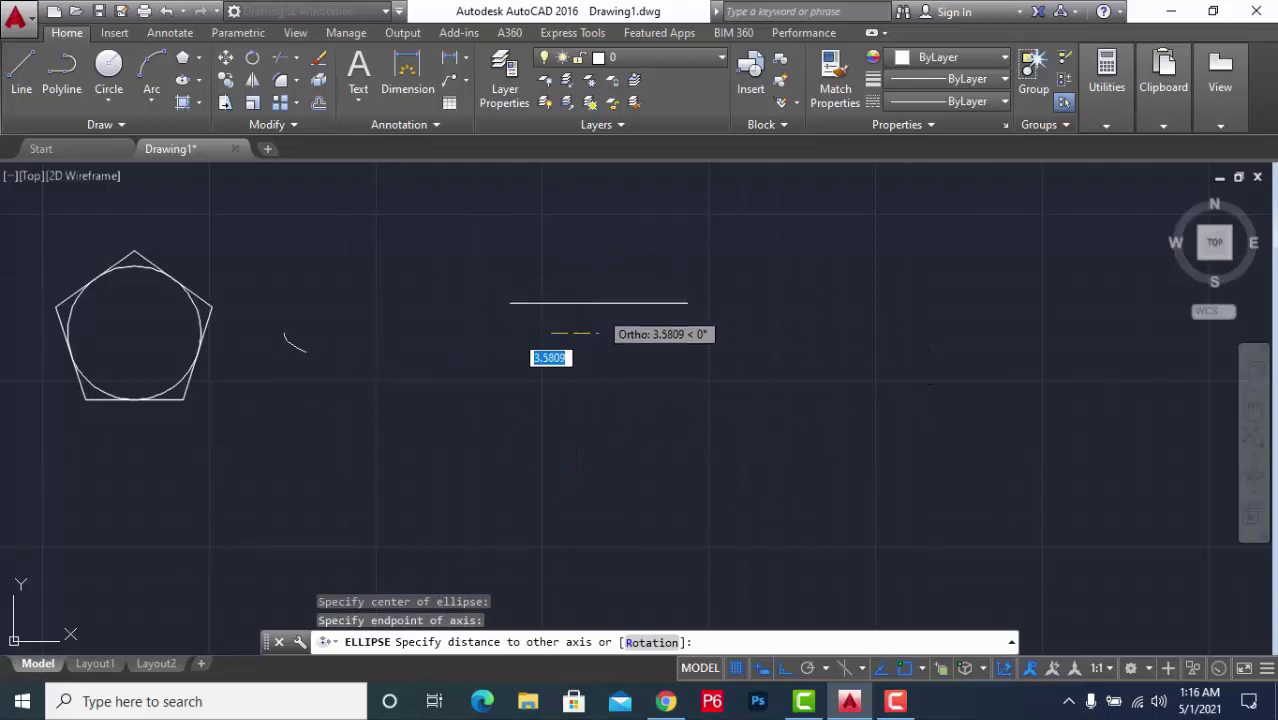
pyautogui.click(586, 290)
pyautogui.scroll(-3, 650, 357)
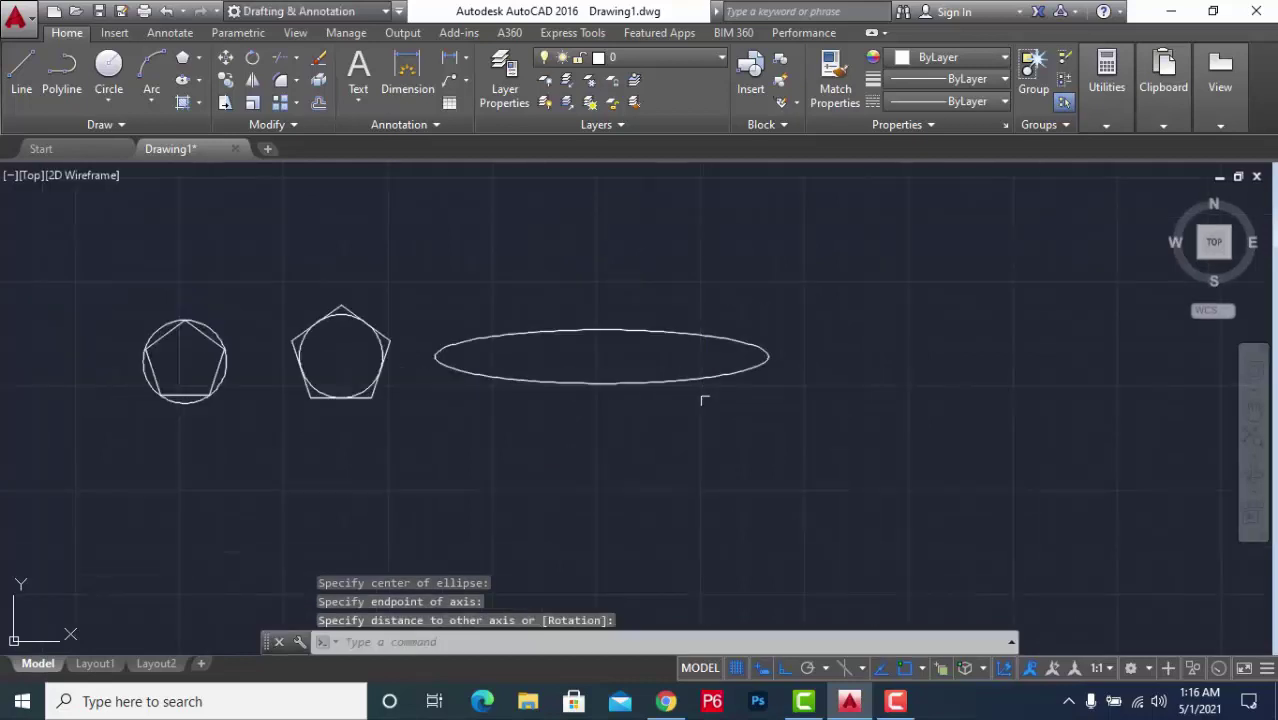
pyautogui.scroll(3, 699, 397)
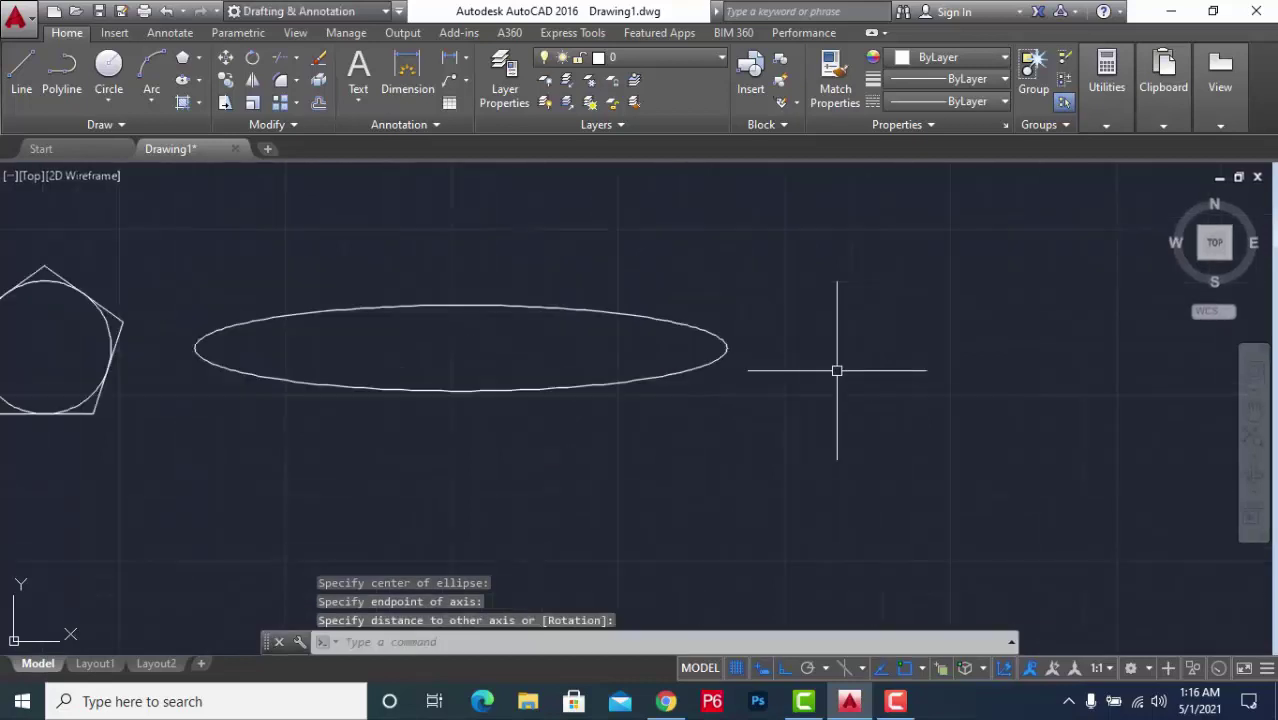
# Draw a rounder Axis, End ellipse by its two axis endpoints and other-axis distance
pyautogui.click(199, 82)
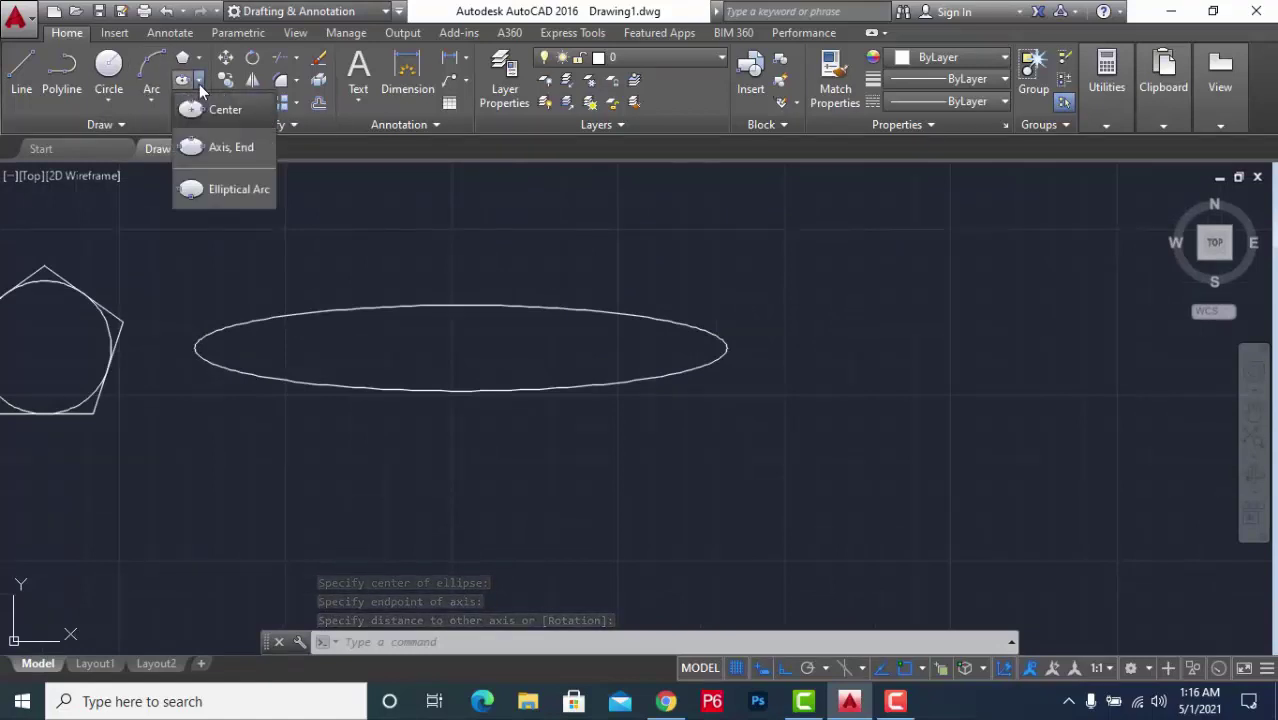
pyautogui.click(221, 150)
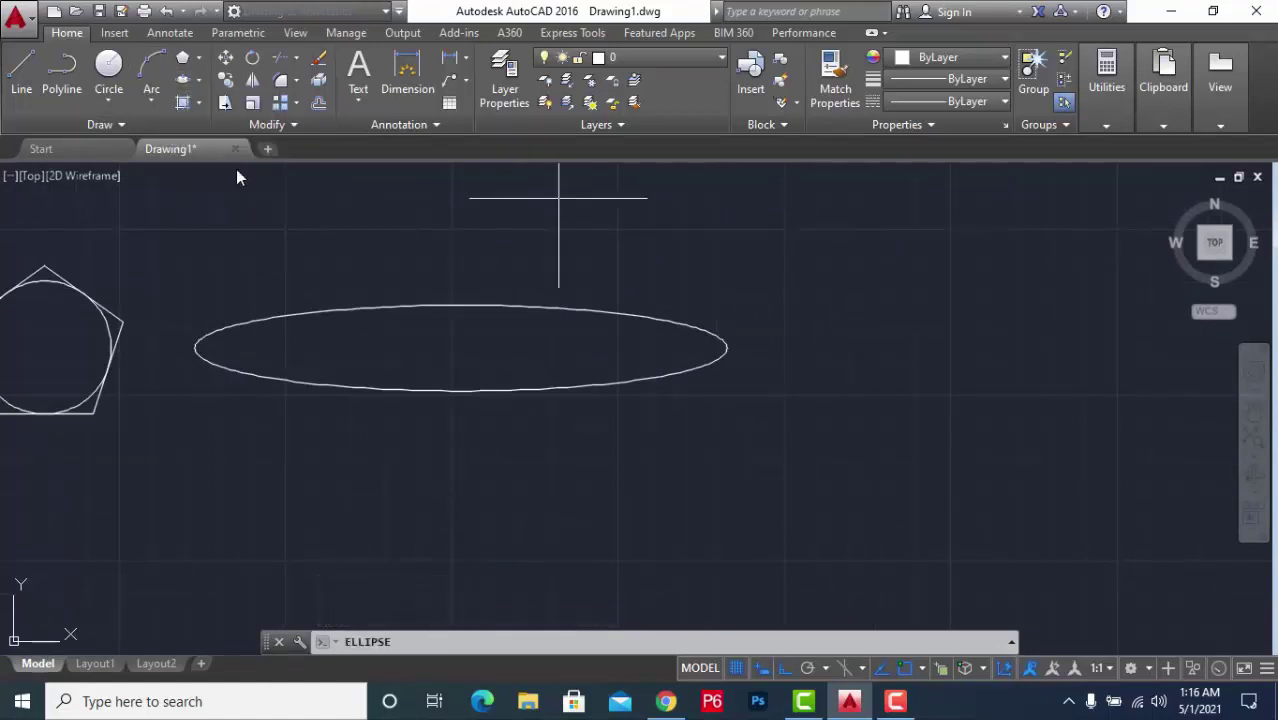
pyautogui.scroll(-2, 216, 333)
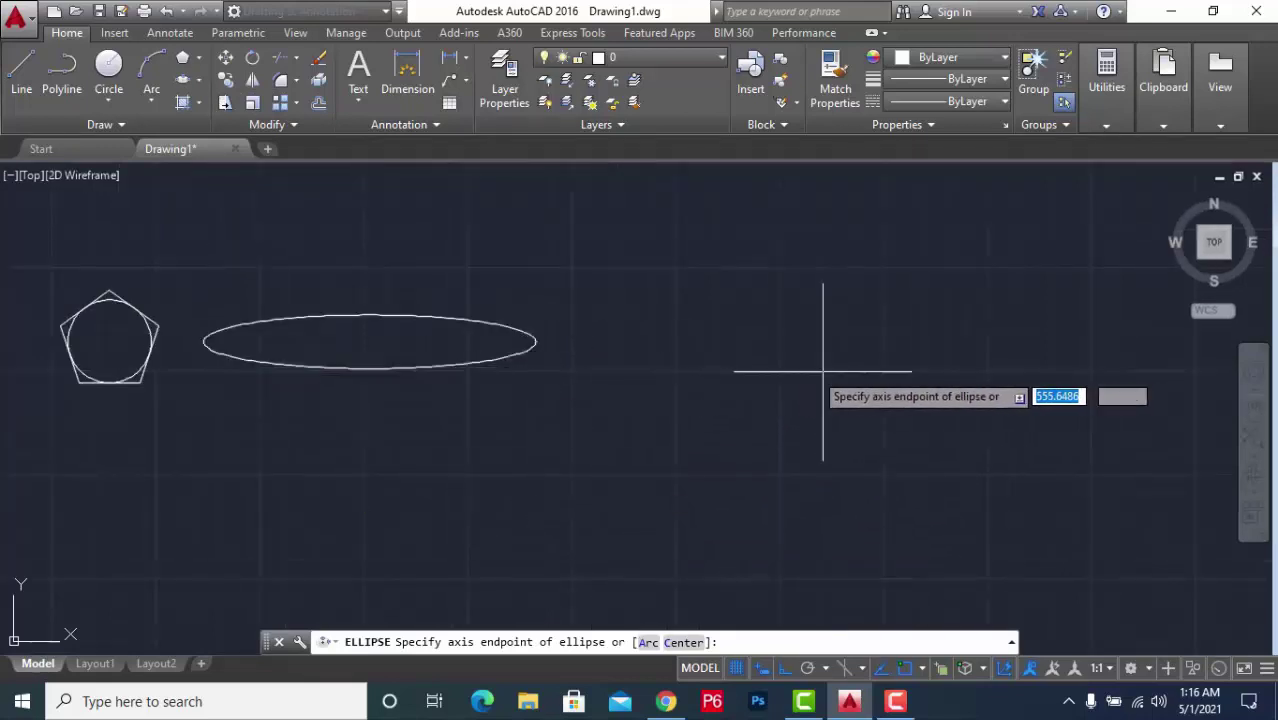
pyautogui.click(742, 370)
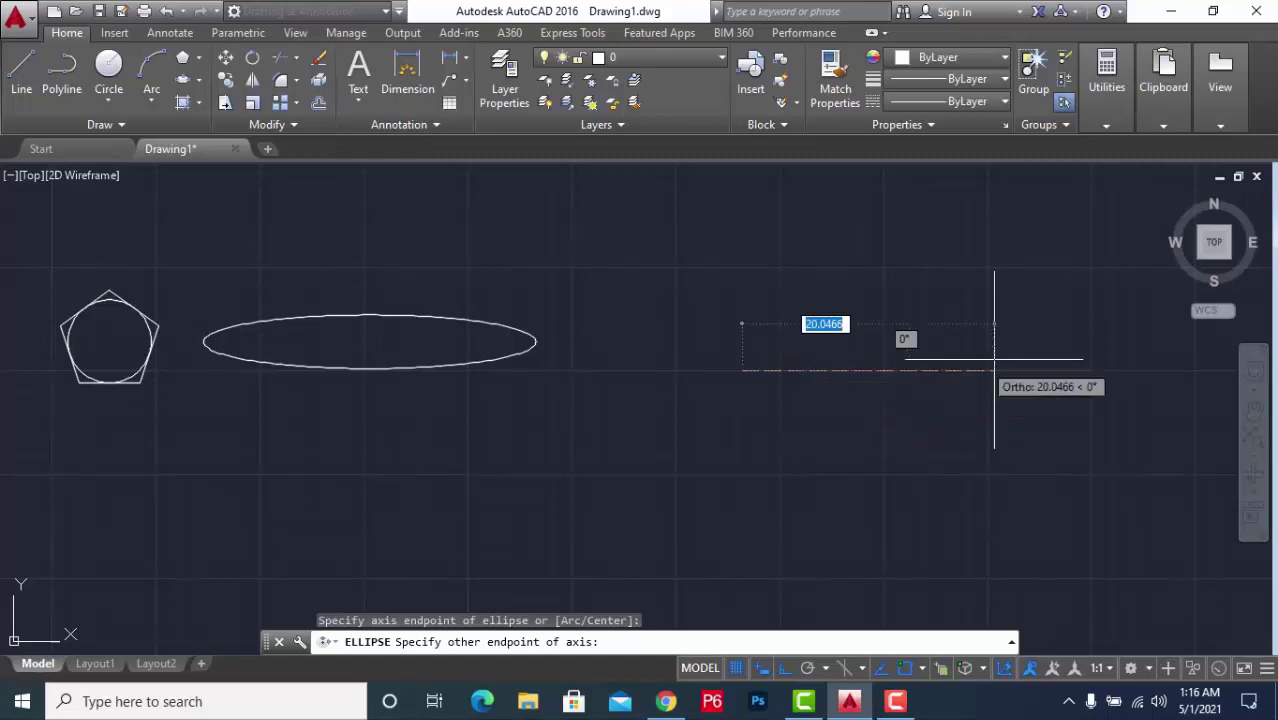
pyautogui.click(1047, 366)
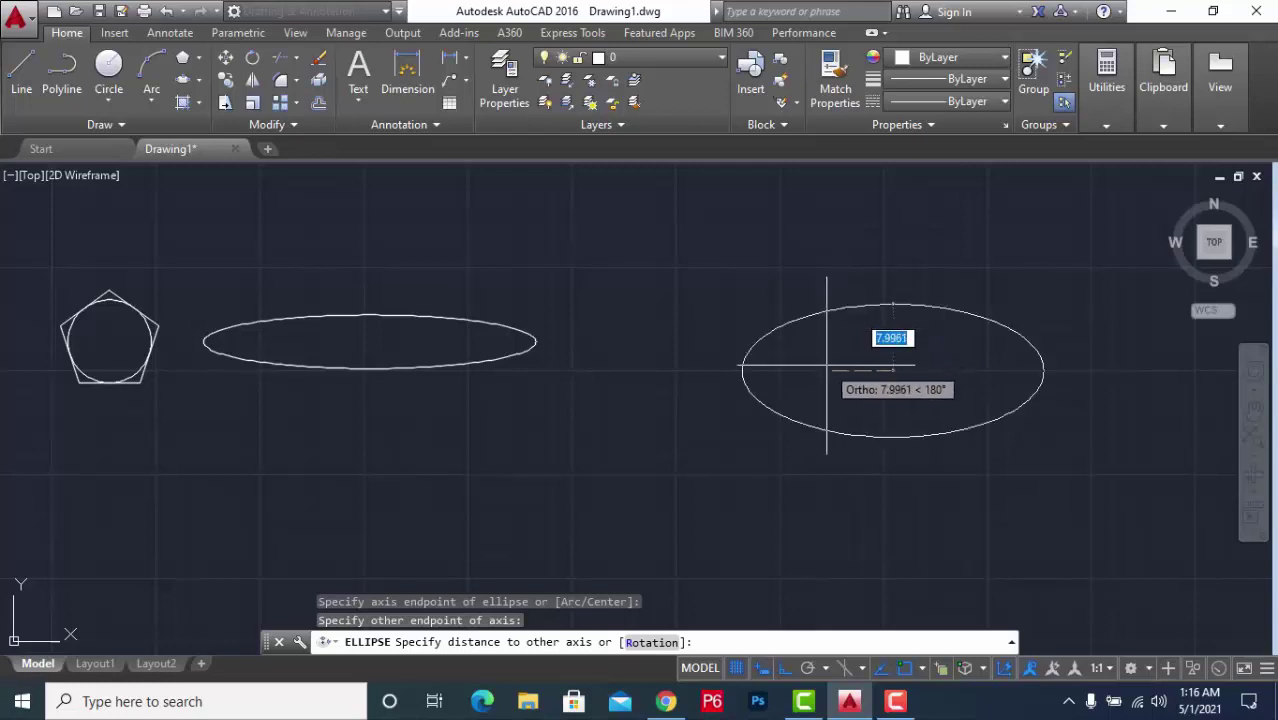
pyautogui.click(827, 370)
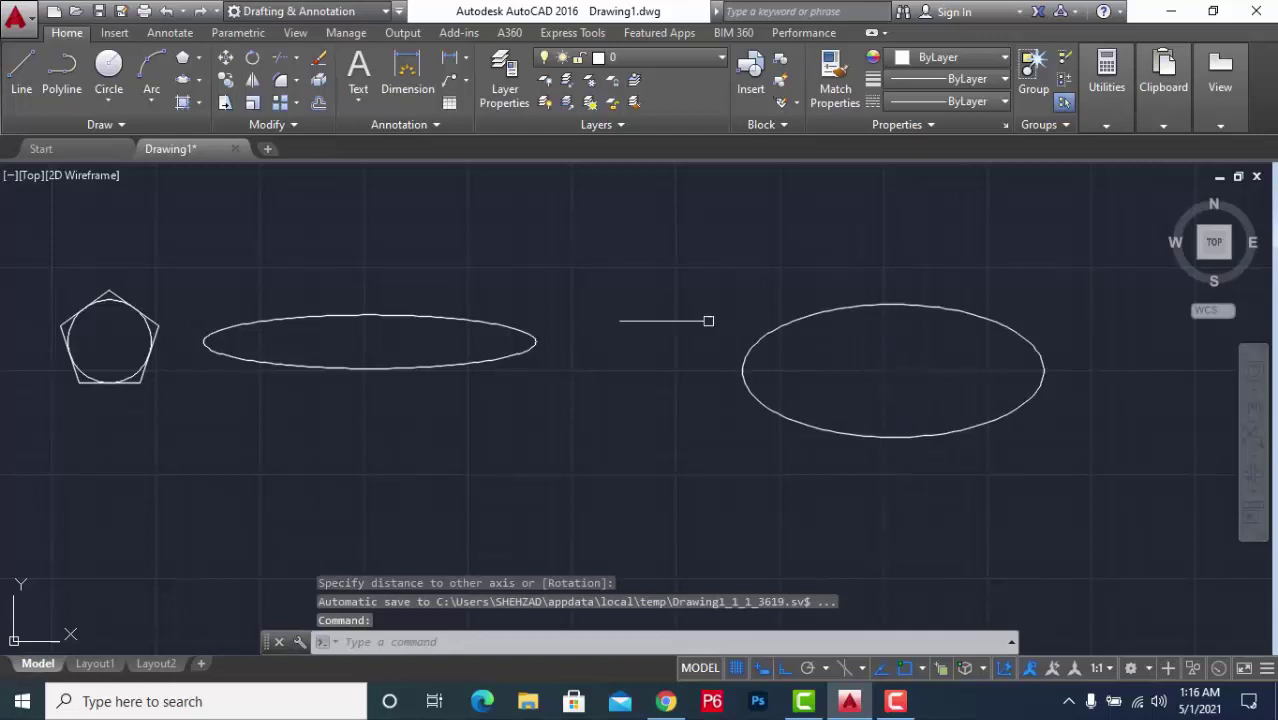
pyautogui.scroll(-2, 470, 362)
pyautogui.scroll(2, 895, 362)
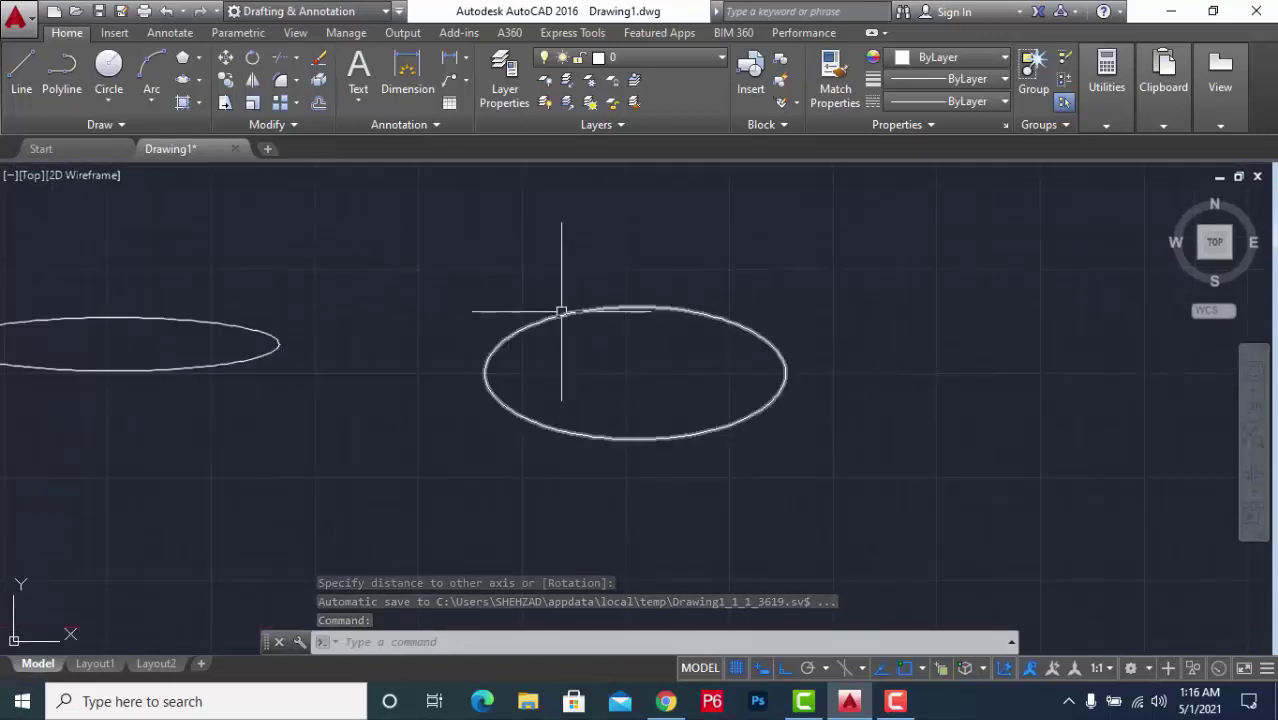
pyautogui.scroll(-4, 412, 345)
pyautogui.scroll(2, 717, 363)
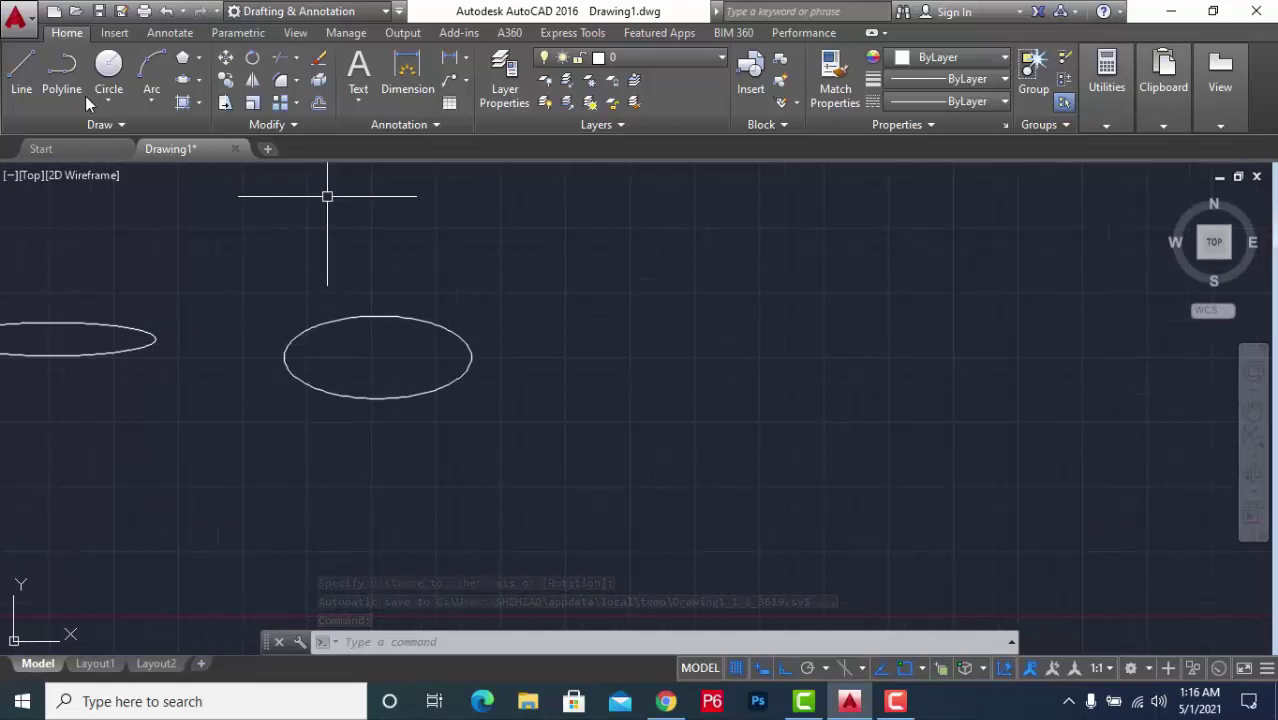
# Draw an upward-curving elliptical arc from axis endpoints, other-axis distance, and start/end angles
pyautogui.click(199, 80)
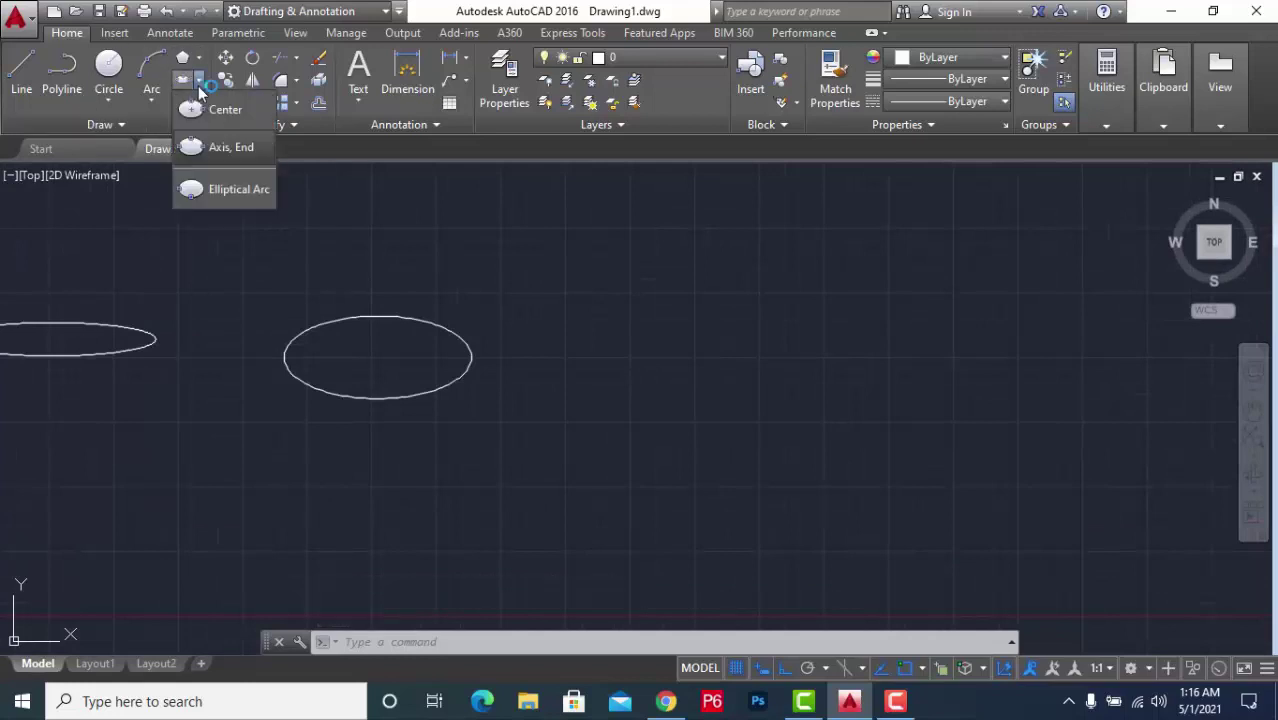
pyautogui.click(221, 194)
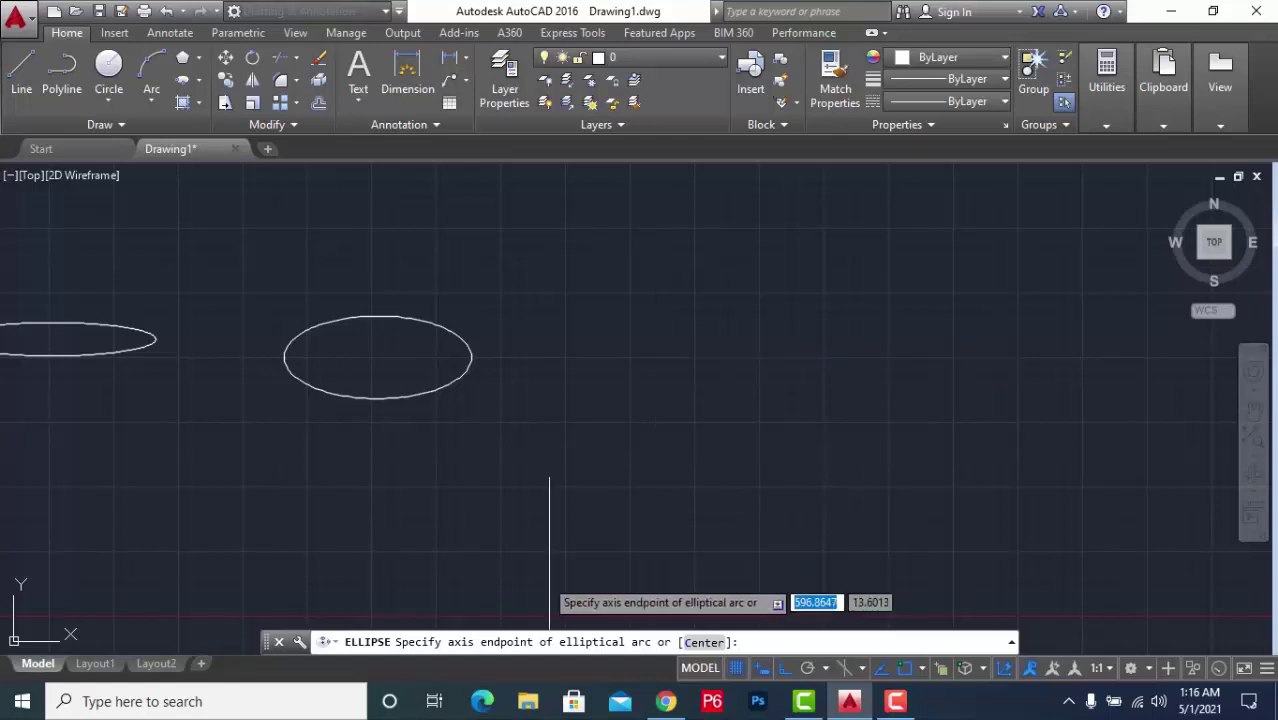
pyautogui.click(688, 352)
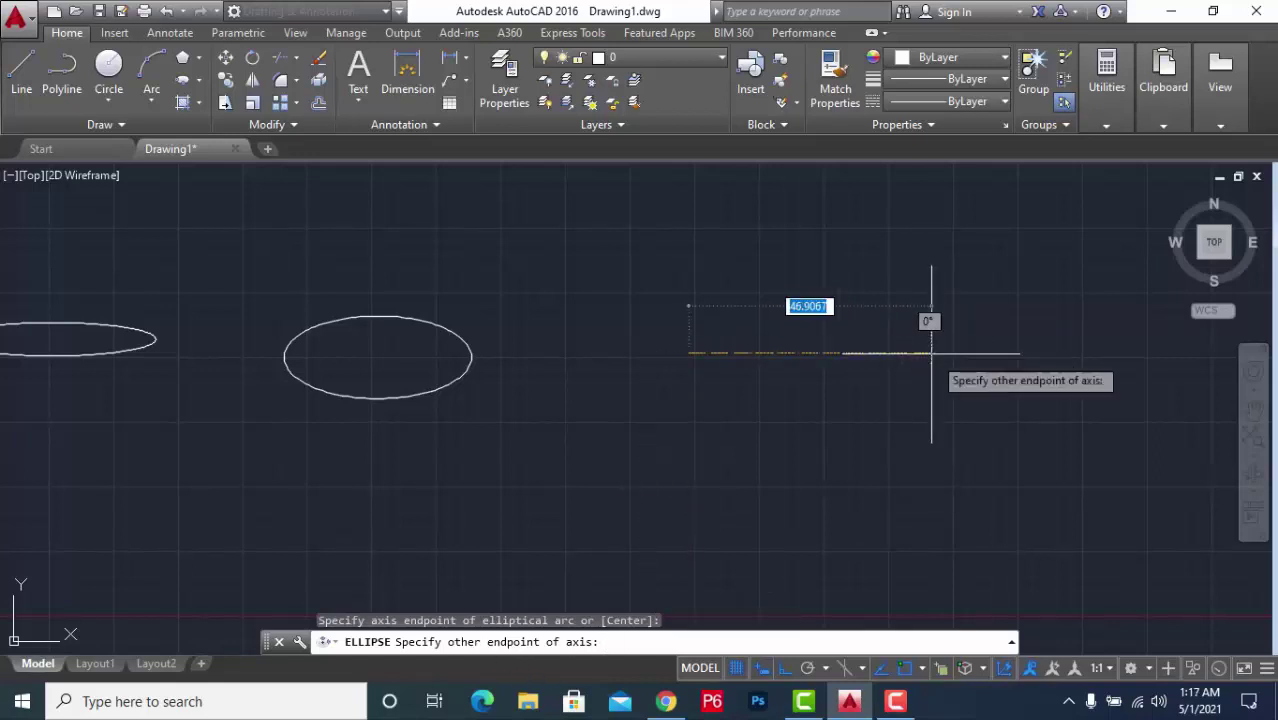
pyautogui.click(934, 353)
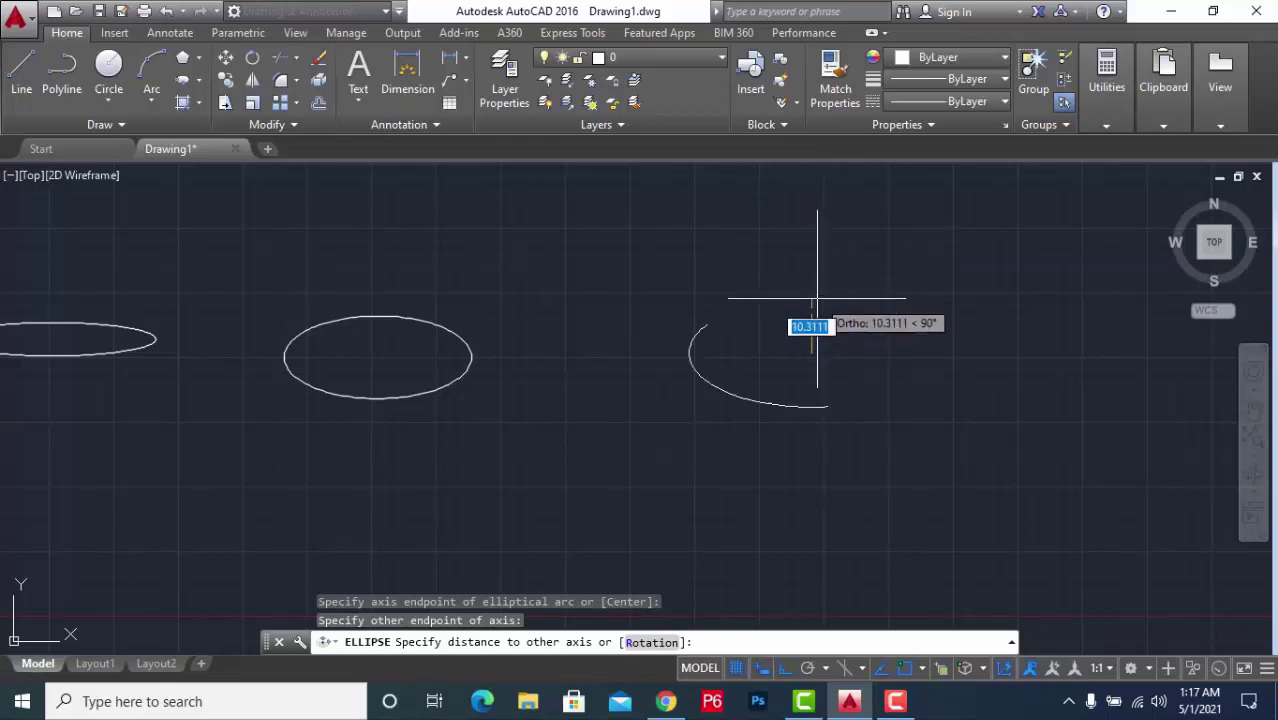
pyautogui.click(815, 298)
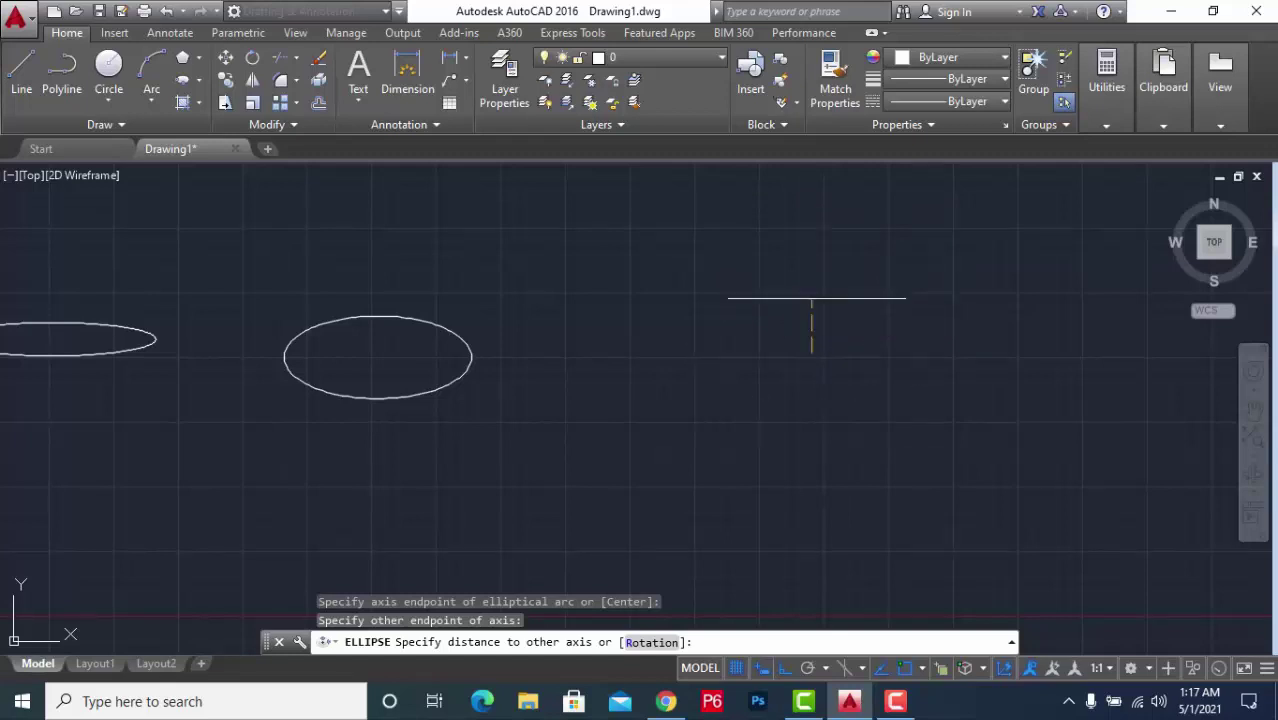
pyautogui.click(812, 300)
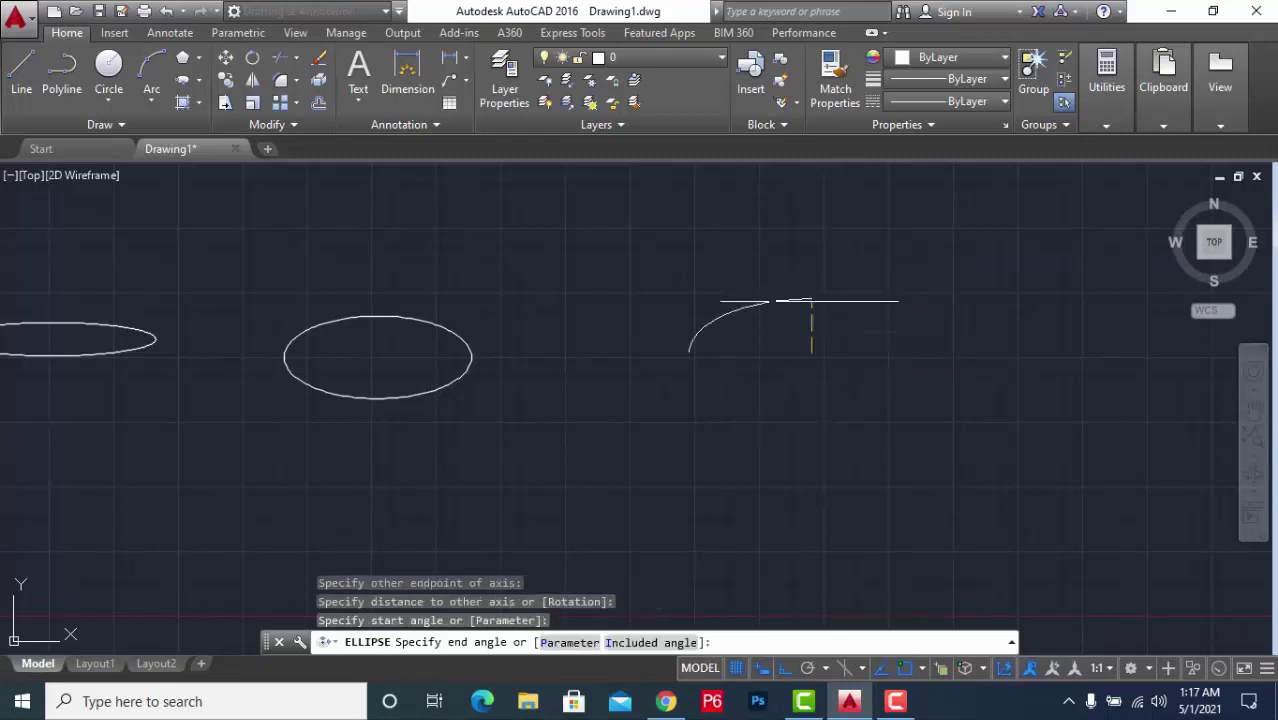
pyautogui.click(812, 322)
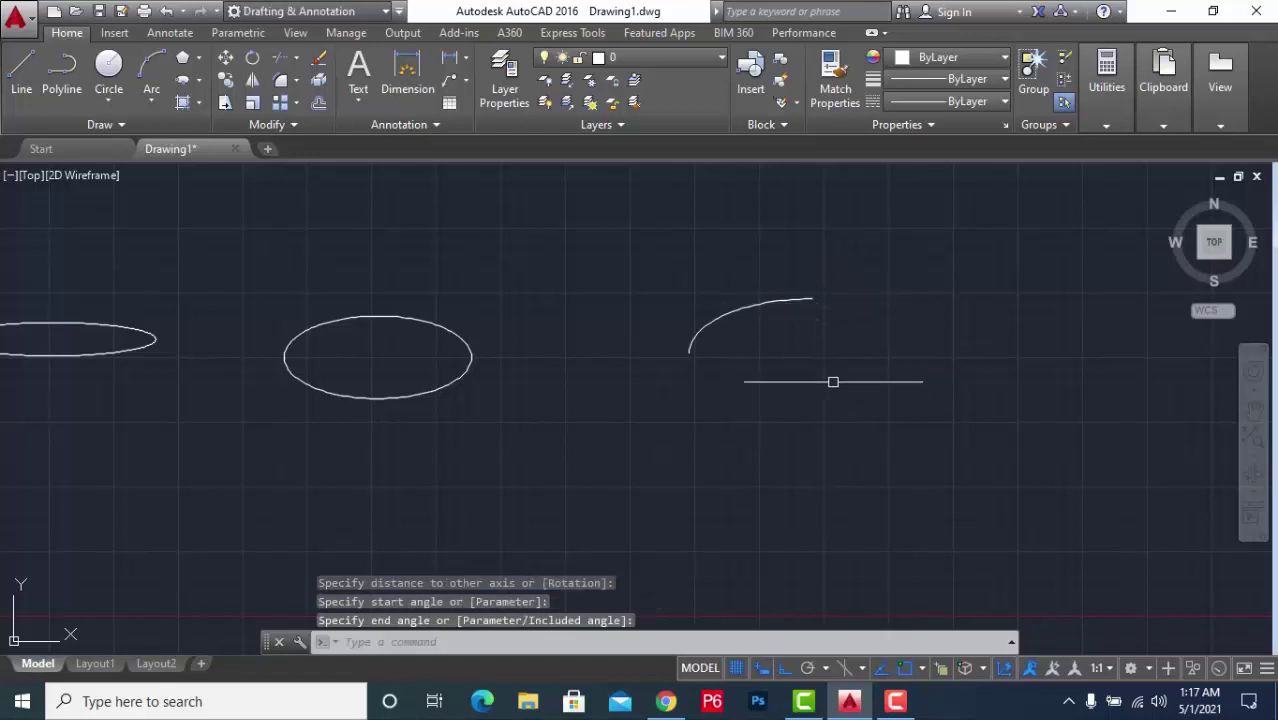
pyautogui.scroll(5, 828, 360)
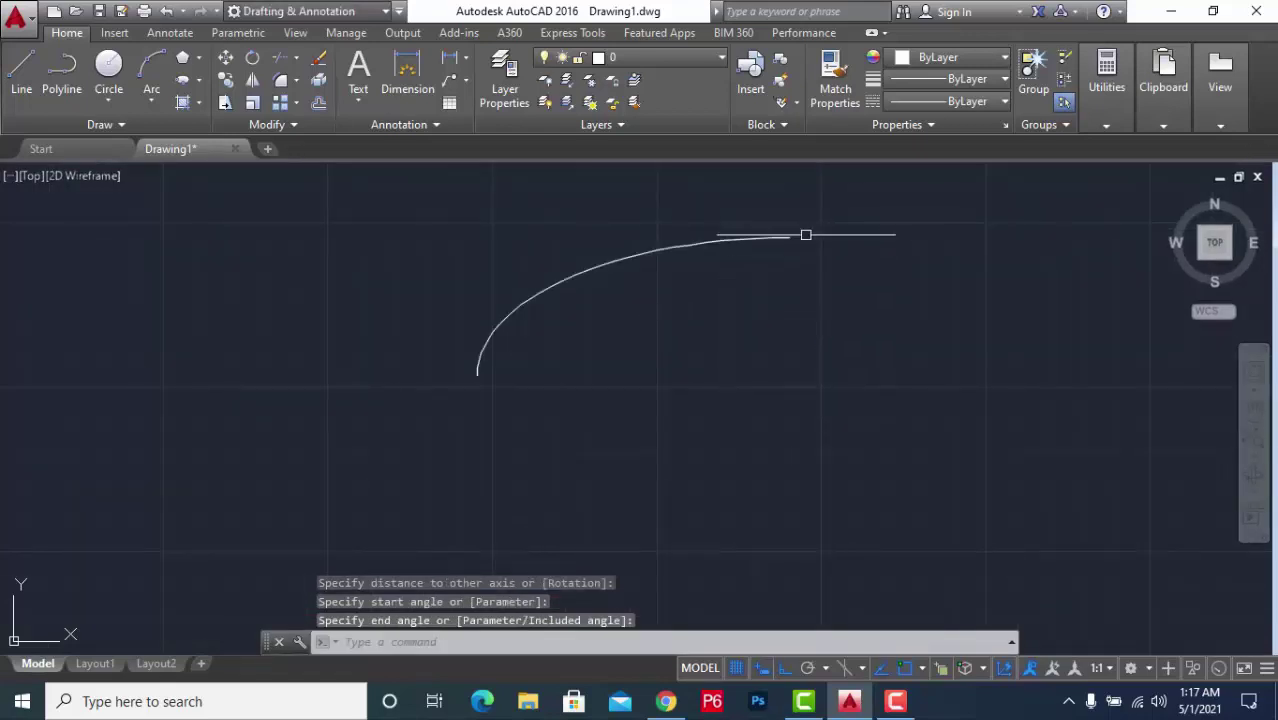
pyautogui.scroll(-4, 800, 402)
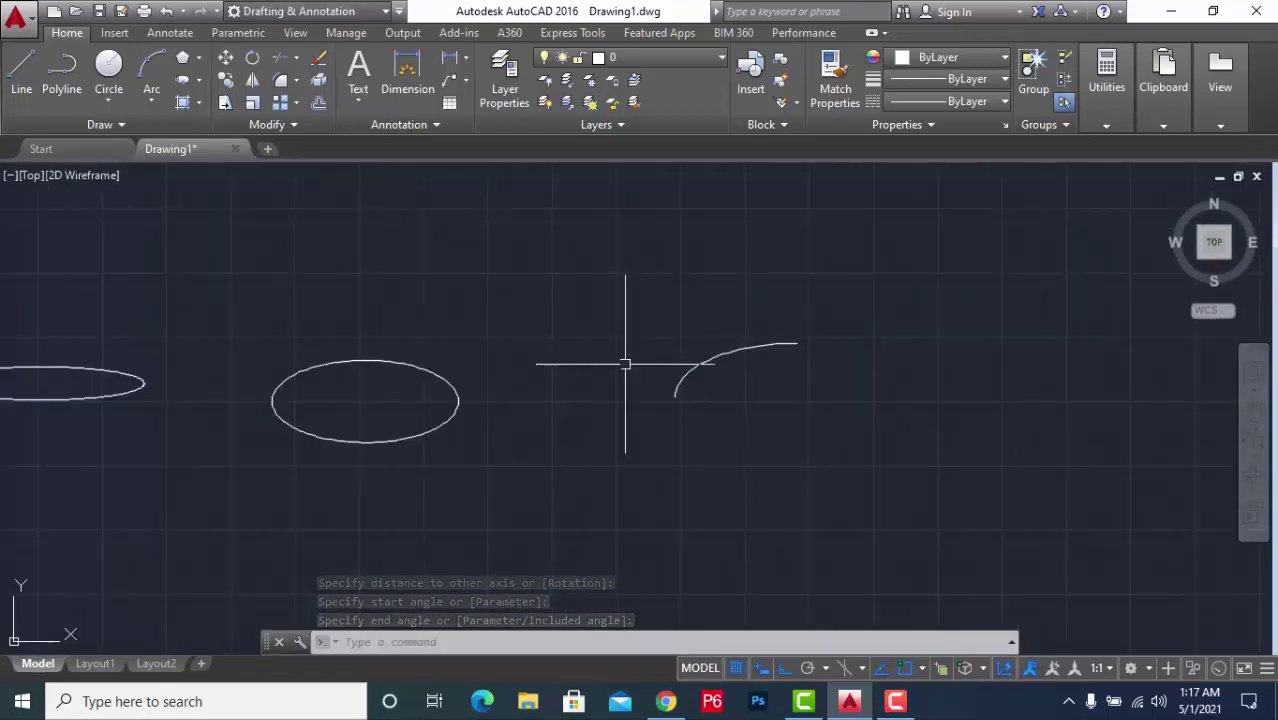
pyautogui.click(200, 86)
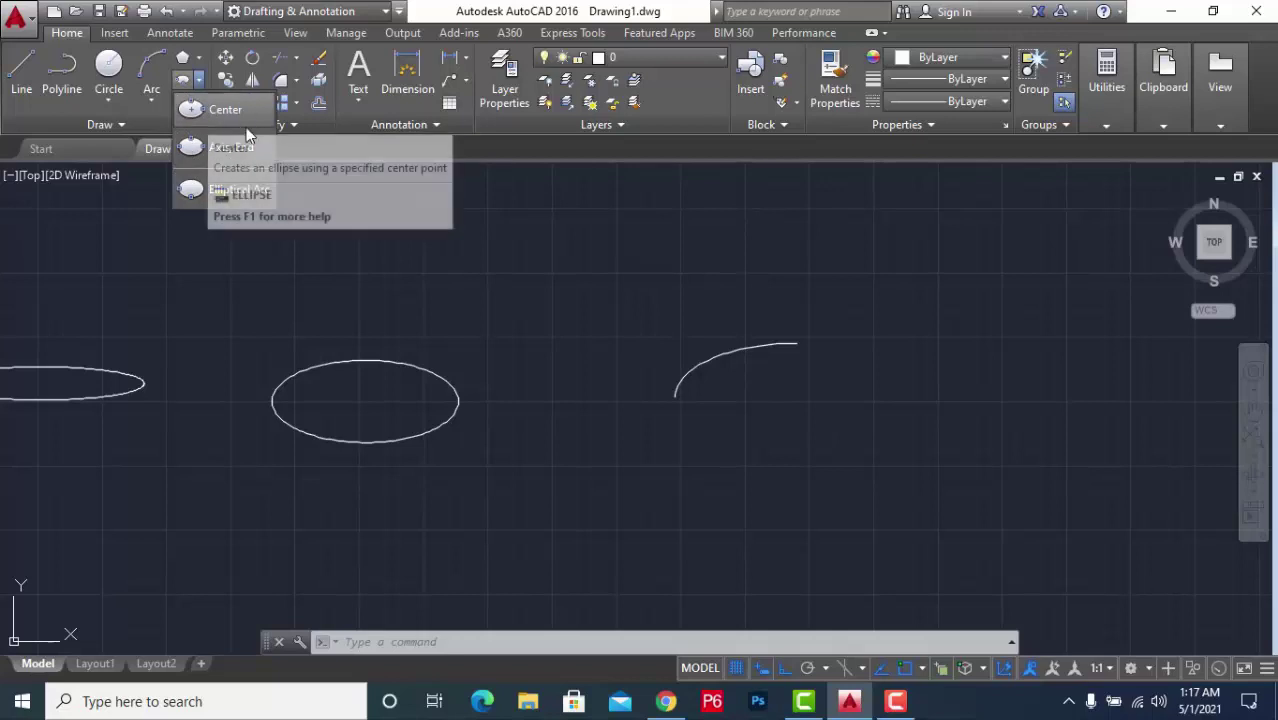
pyautogui.scroll(-2, 490, 422)
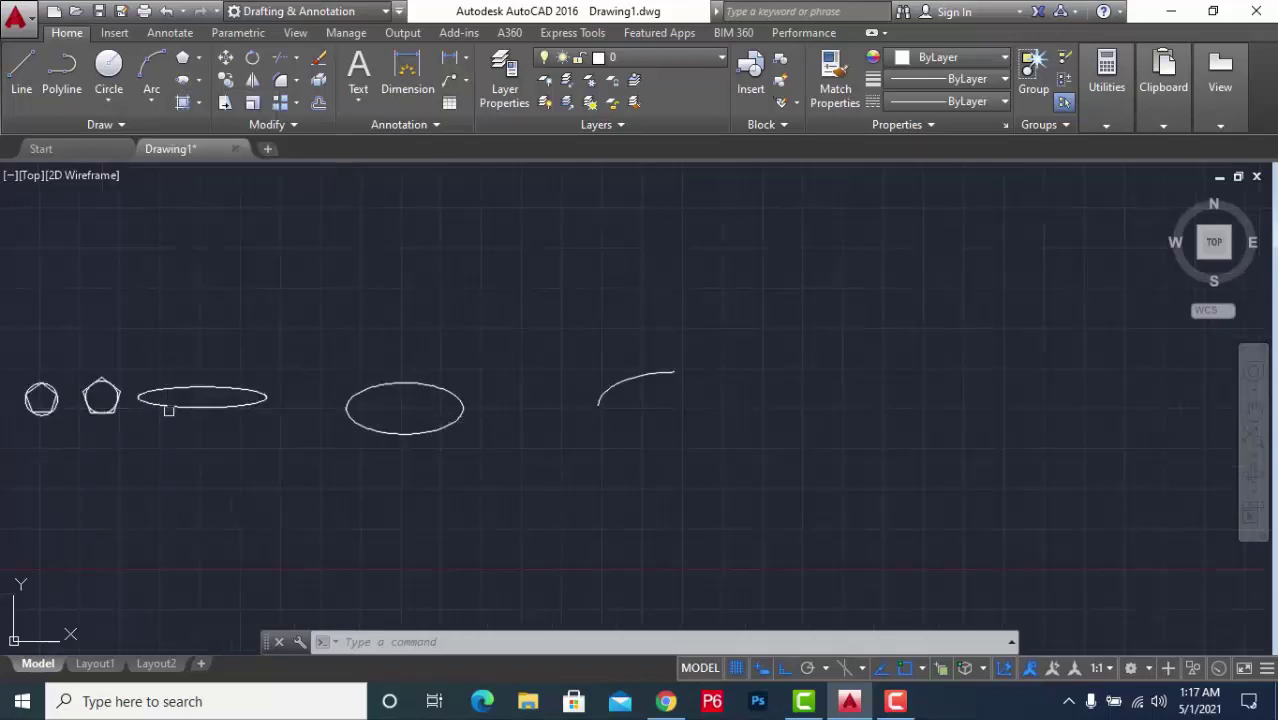
pyautogui.scroll(3, 660, 375)
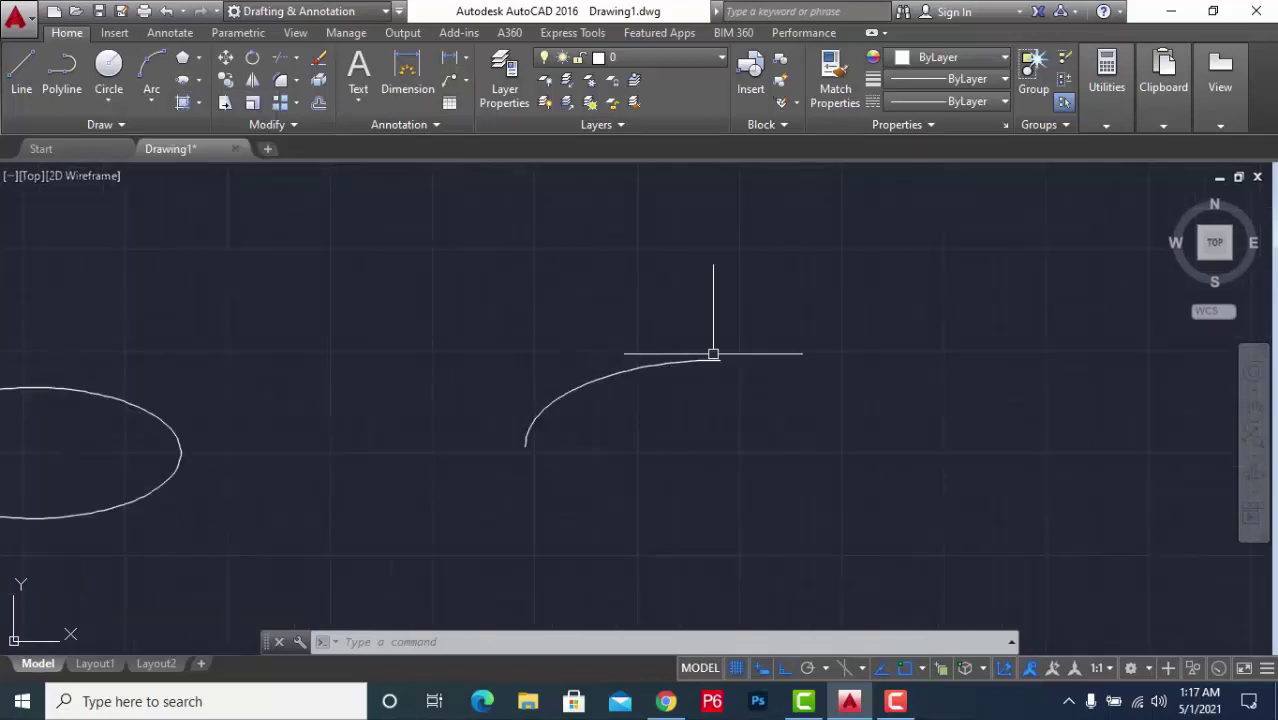
pyautogui.scroll(2, 751, 335)
pyautogui.click(764, 326)
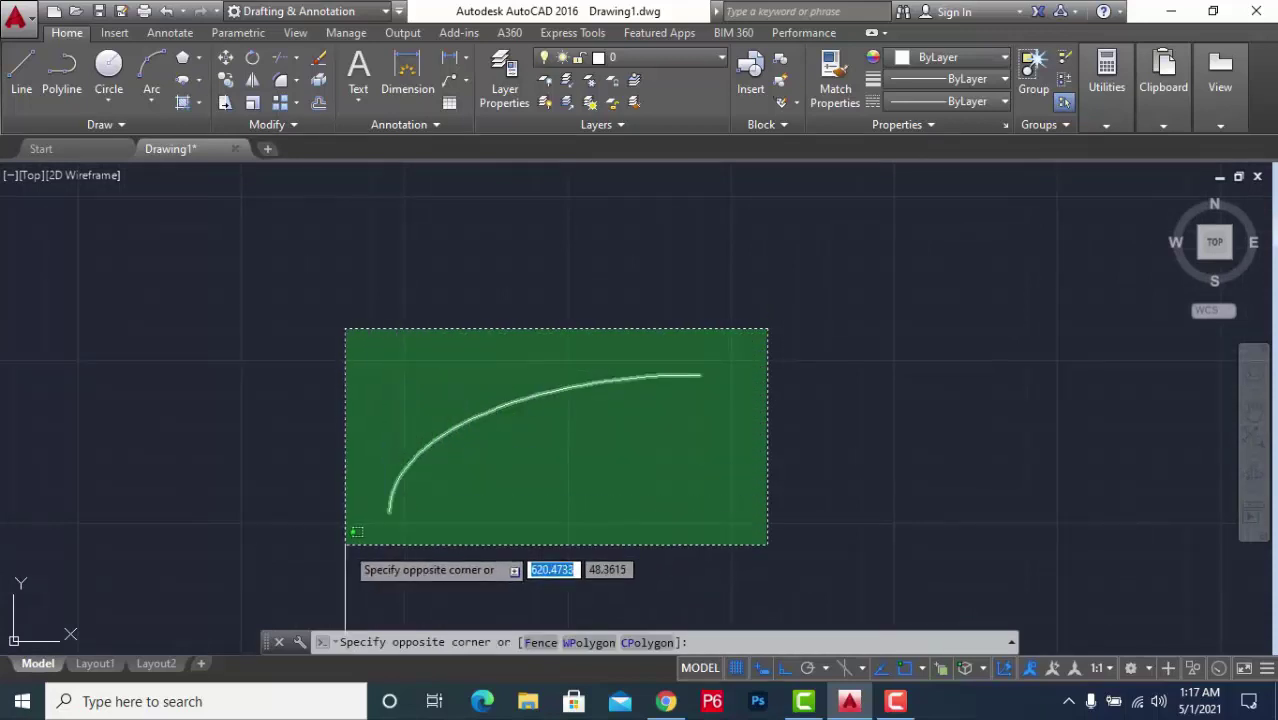
pyautogui.click(348, 530)
pyautogui.press('Escape')
pyautogui.scroll(-3, 599, 345)
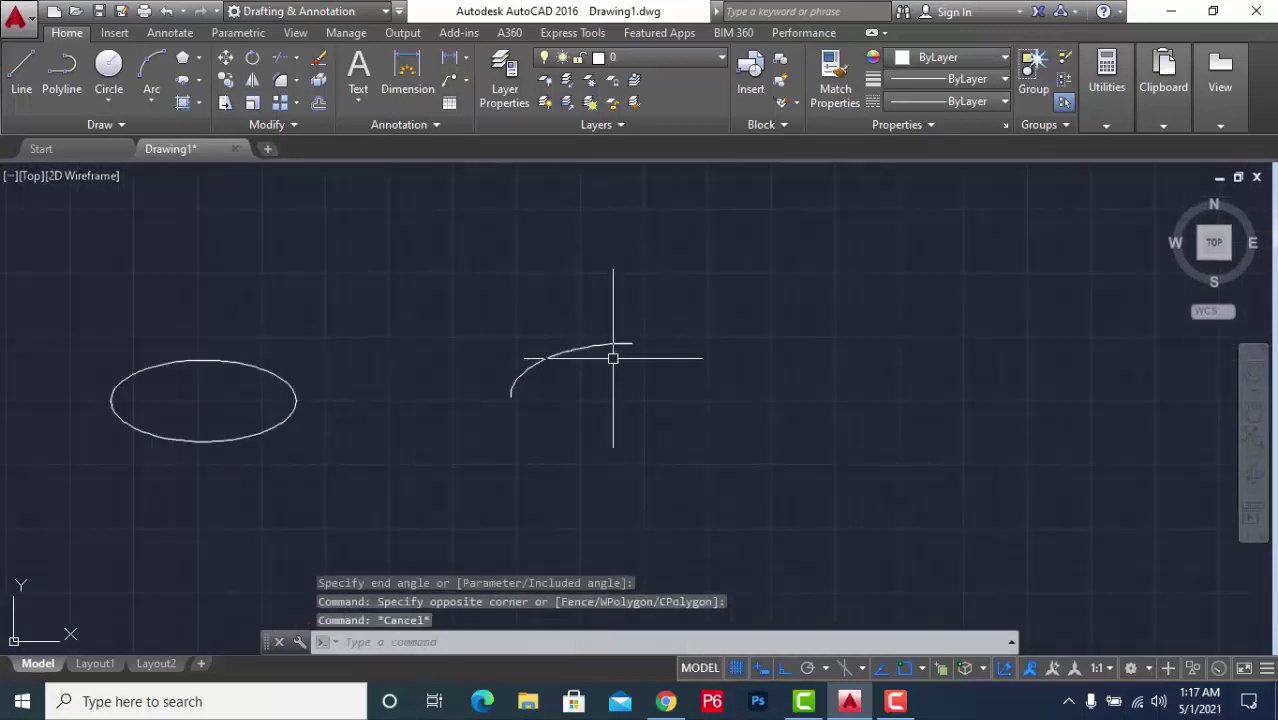
pyautogui.scroll(2, 613, 356)
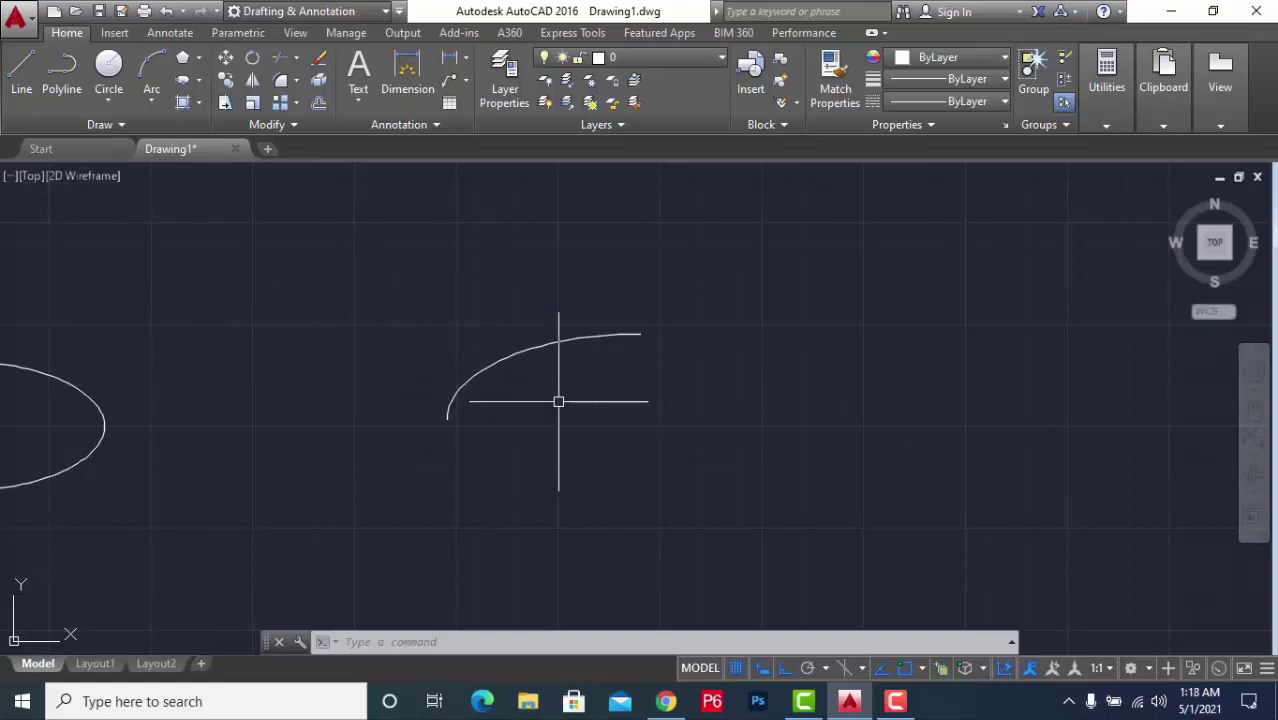
pyautogui.scroll(-4, 617, 314)
pyautogui.scroll(4, 617, 314)
pyautogui.scroll(2, 620, 285)
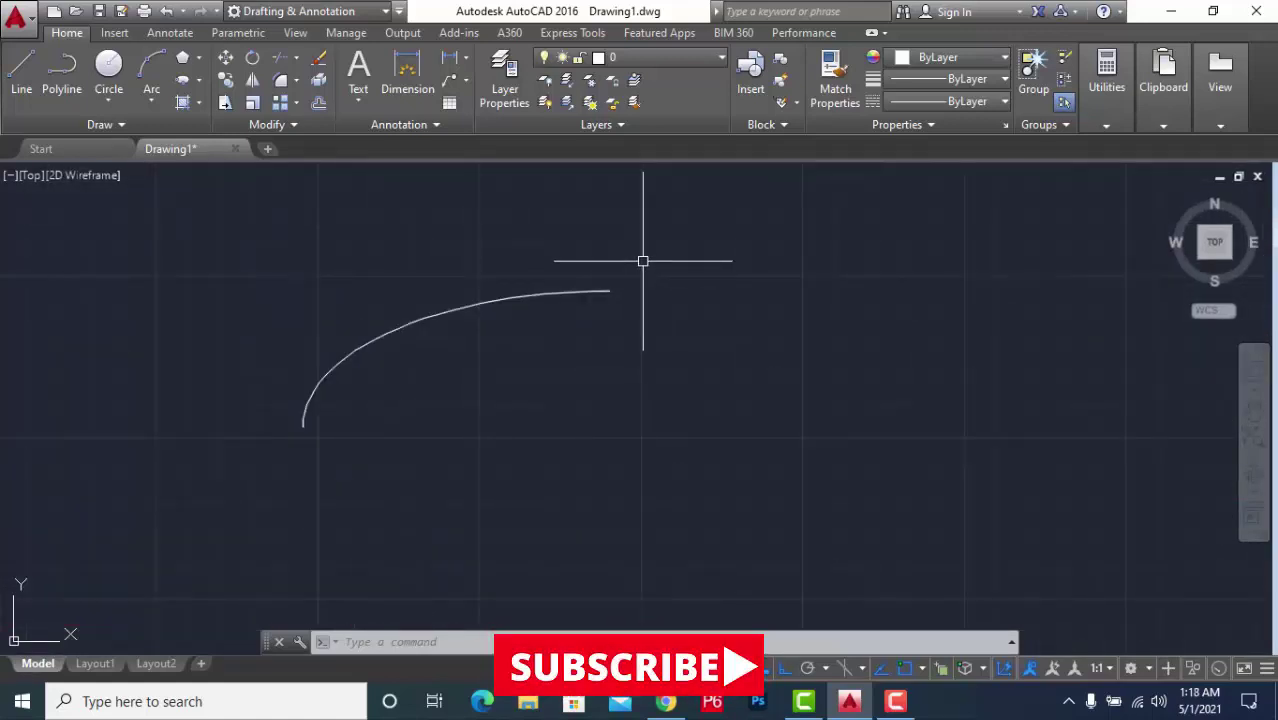
pyautogui.scroll(-3, 640, 330)
pyautogui.scroll(3, 634, 311)
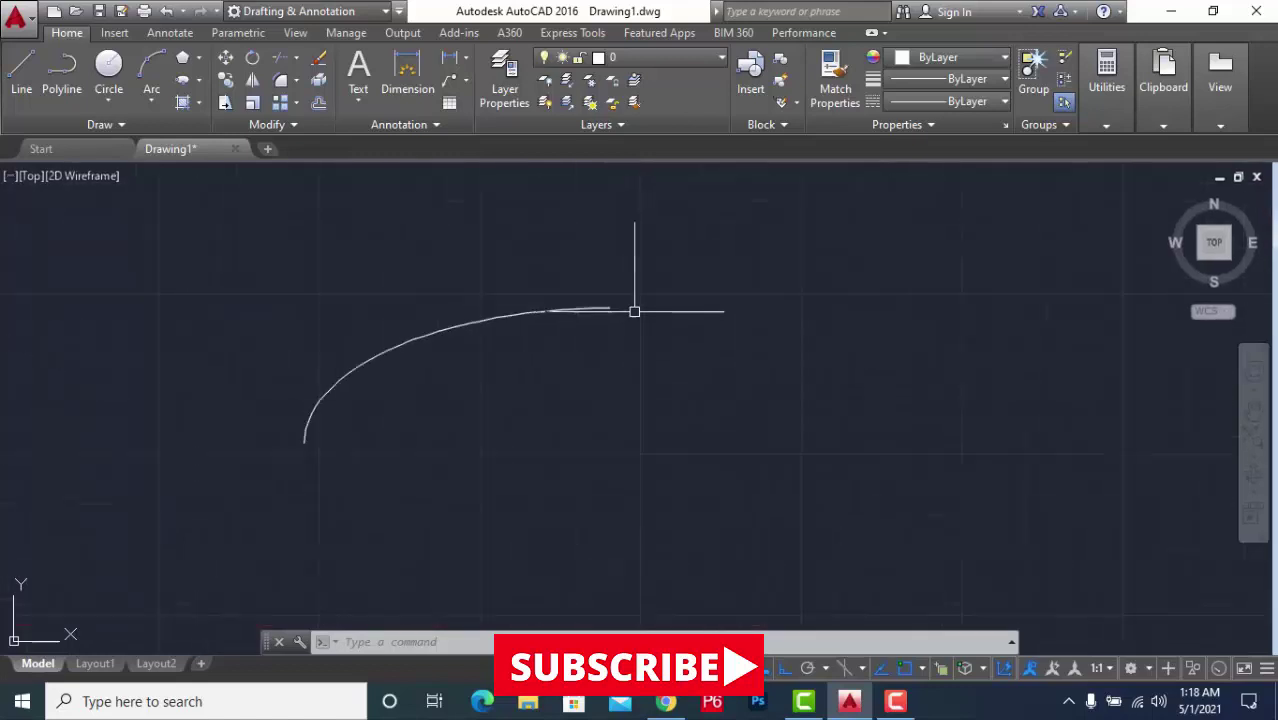
pyautogui.scroll(3, 615, 305)
pyautogui.scroll(-3, 635, 334)
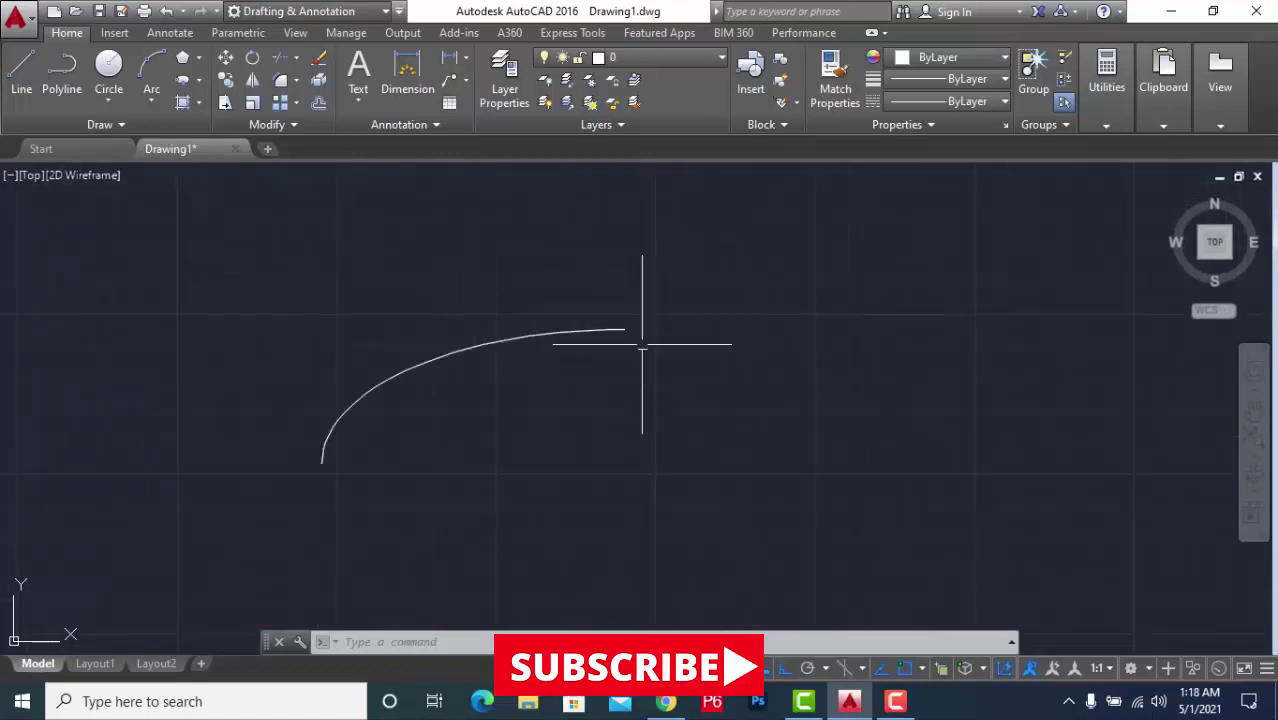
pyautogui.scroll(-4, 642, 344)
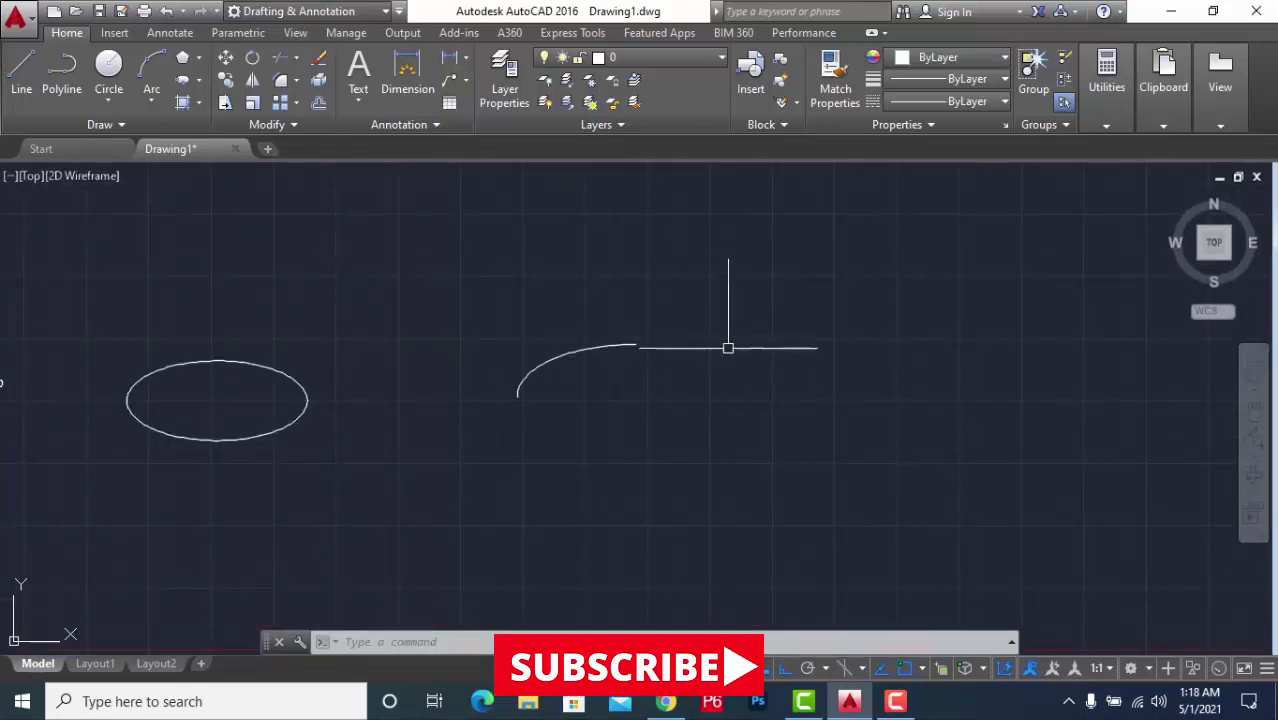
pyautogui.scroll(2, 700, 340)
pyautogui.scroll(2, 650, 322)
pyautogui.scroll(-4, 607, 351)
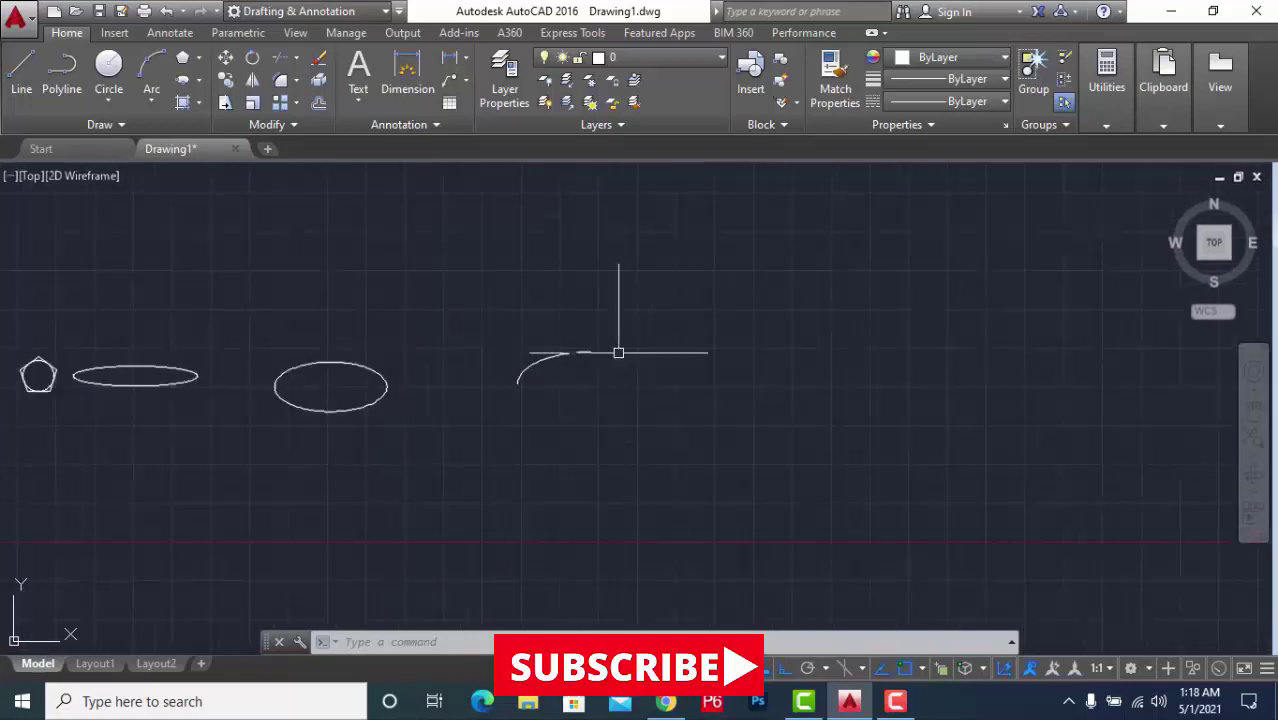
pyautogui.scroll(4, 623, 351)
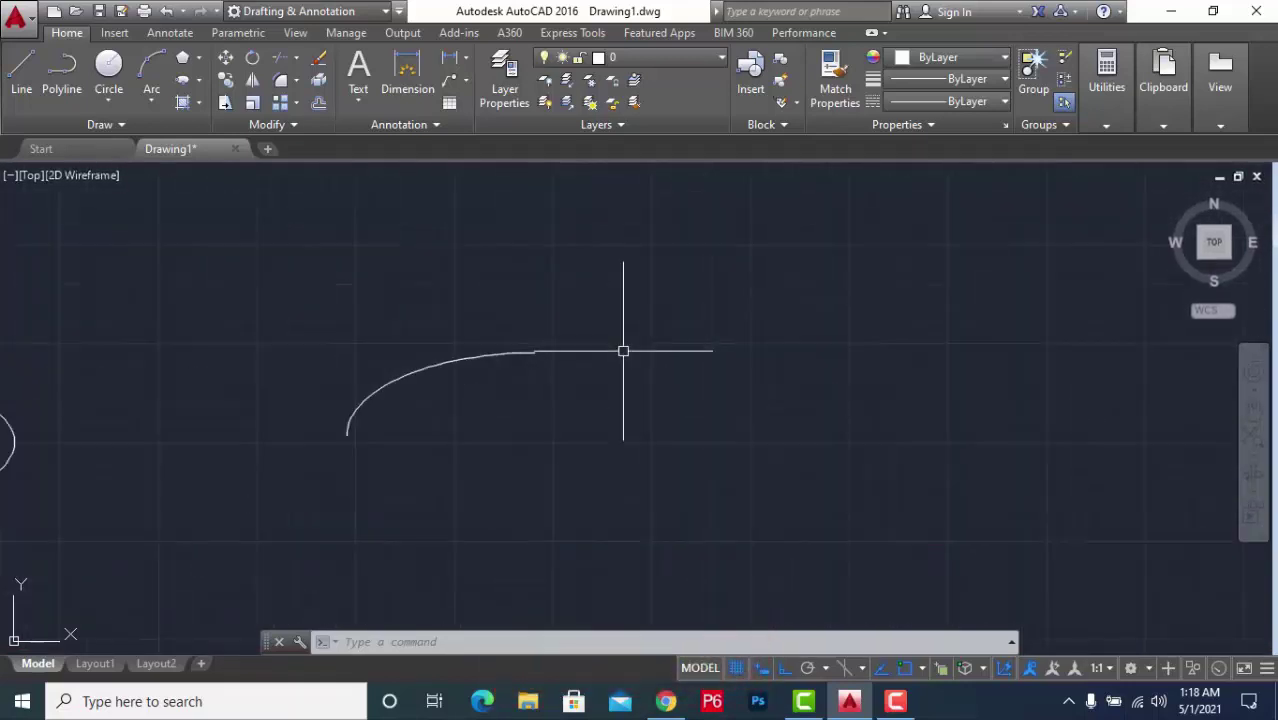